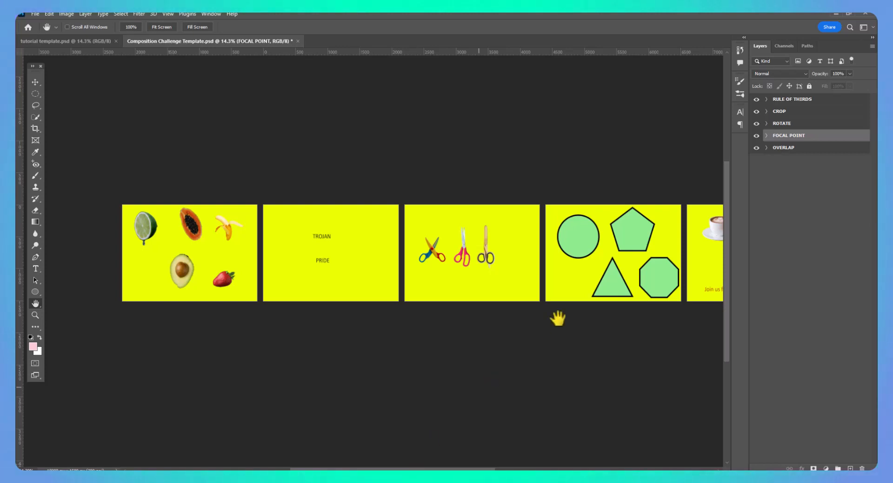
Step: Look over the blank artboards in Composition Challenge Template.psd and the finished example designs in tutorial template.psd
{"action": "scroll", "coordinate": [362, 298], "scroll_direction": "up", "scroll_amount": 2}
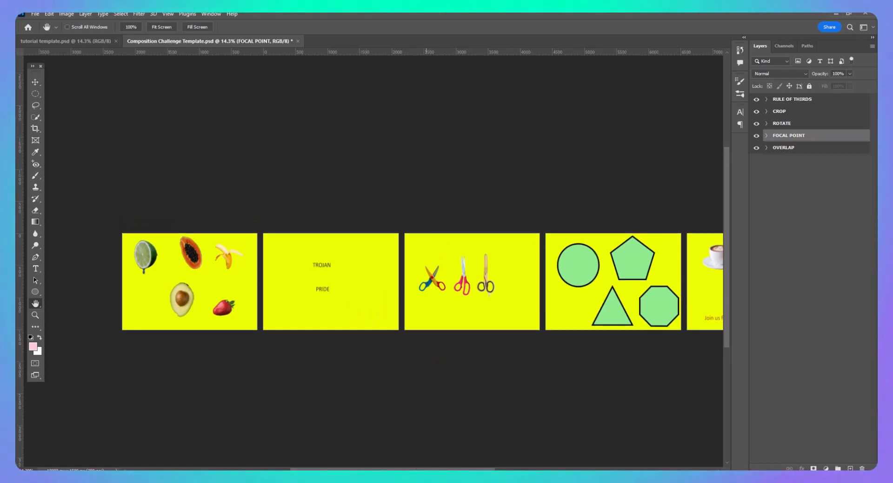
{"action": "mouse_move", "coordinate": [423, 468]}
{"action": "left_mouse_down"}
{"action": "mouse_move", "coordinate": [498, 470]}
{"action": "mouse_move", "coordinate": [432, 468]}
{"action": "left_mouse_up"}
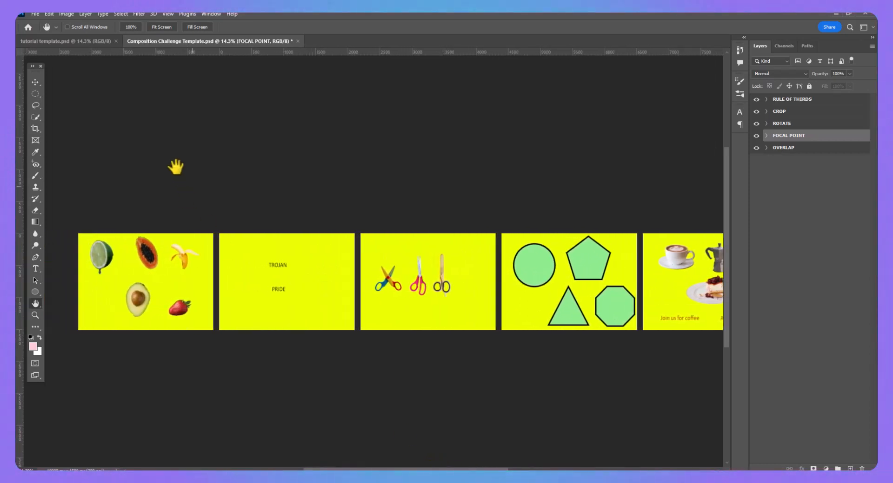
{"action": "left_click", "coordinate": [96, 40]}
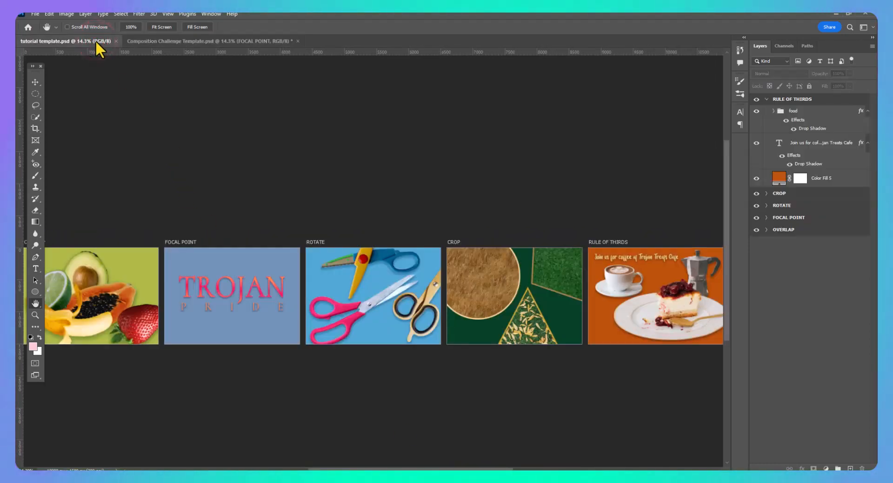
{"action": "left_click_drag", "start_coordinate": [336, 469], "coordinate": [318, 463]}
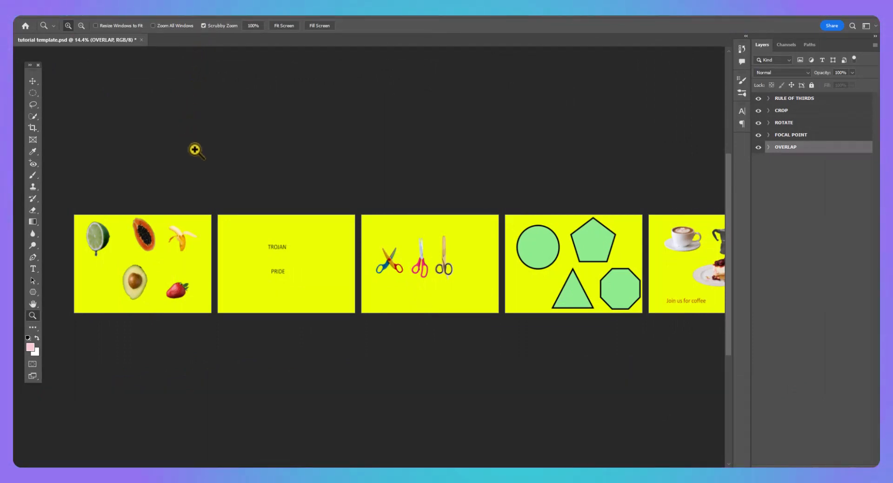
Step: Turn on Extras to display the grid over the OVERLAP artboard
{"action": "left_click", "coordinate": [160, 238]}
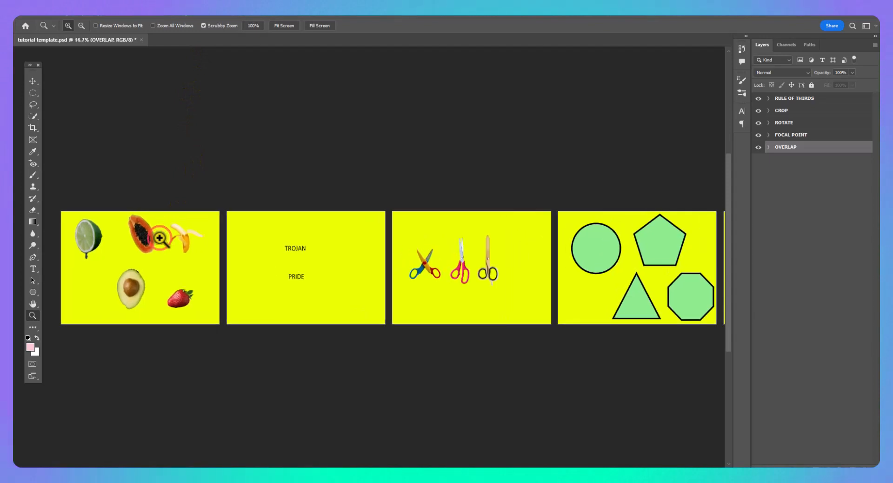
{"action": "left_click", "coordinate": [160, 238]}
{"action": "left_click", "coordinate": [159, 238]}
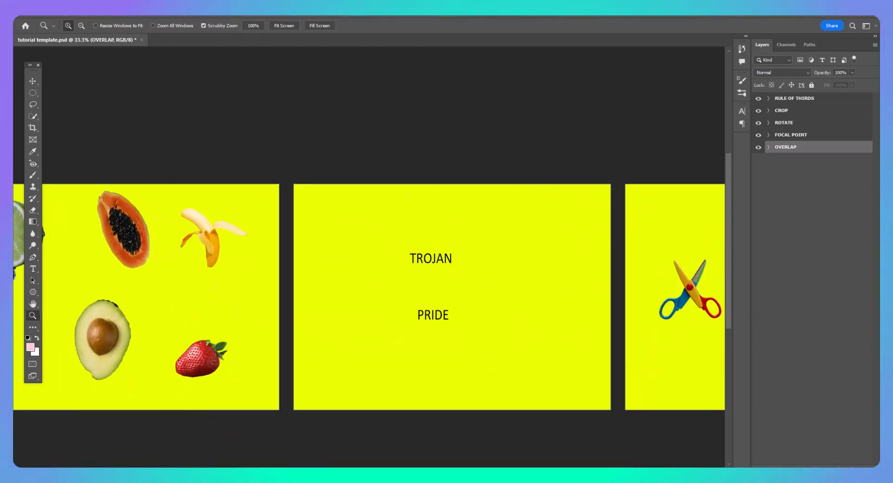
{"action": "mouse_move", "coordinate": [328, 467]}
{"action": "left_mouse_down"}
{"action": "mouse_move", "coordinate": [297, 467]}
{"action": "mouse_move", "coordinate": [311, 467]}
{"action": "left_mouse_up"}
{"action": "left_click", "coordinate": [278, 316]}
{"action": "scroll", "coordinate": [366, 320], "scroll_direction": "down", "scroll_amount": 2}
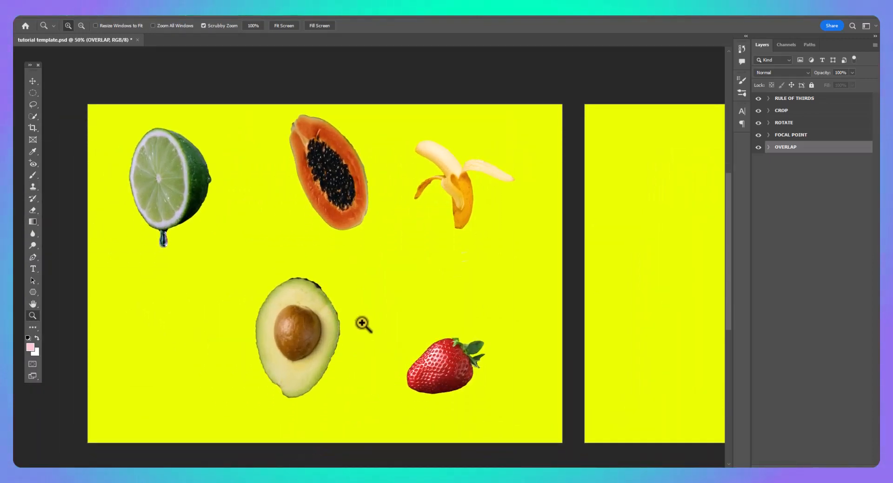
{"action": "left_click", "coordinate": [166, 16]}
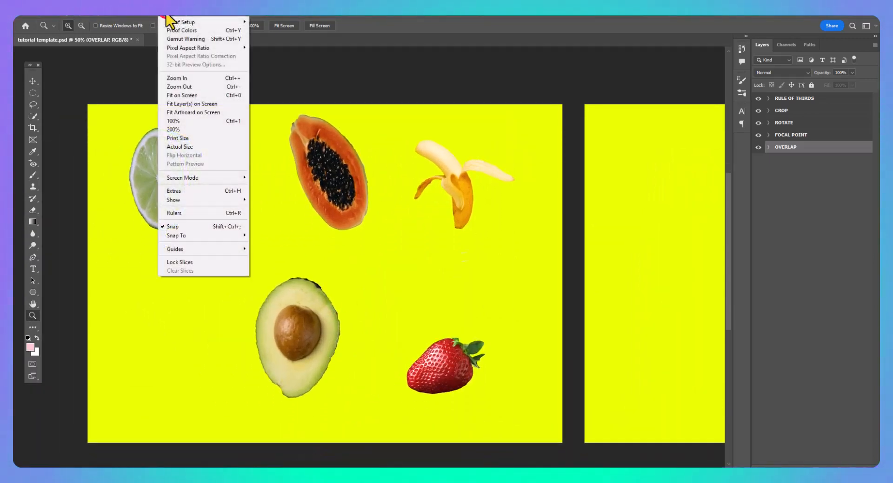
{"action": "left_click", "coordinate": [176, 192]}
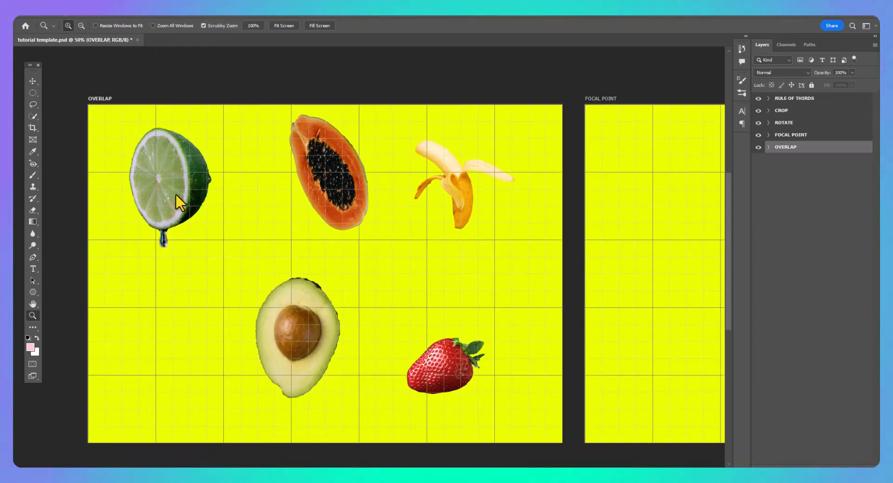
{"action": "scroll", "coordinate": [176, 195], "scroll_direction": "down", "scroll_amount": 1}
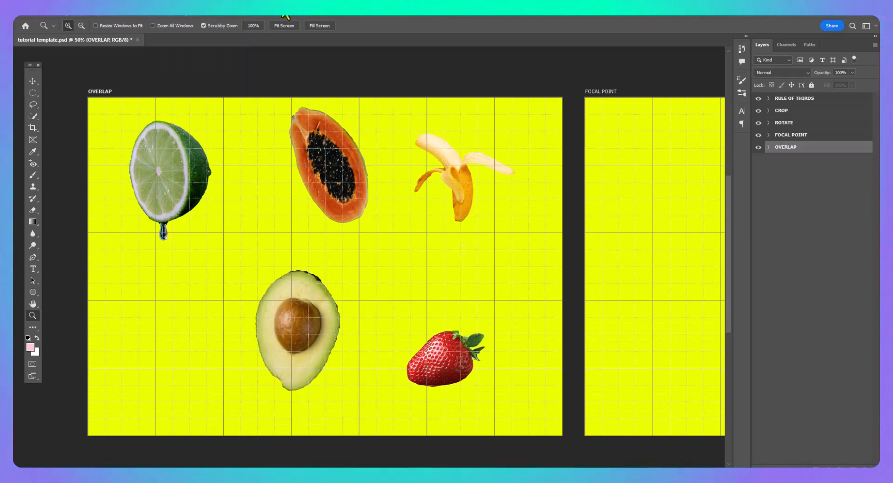
Step: Rotate the papaya in the OVERLAP artboard about 93° and scale it to about 237%, overlapping the lime and avocado
{"action": "left_click", "coordinate": [768, 147]}
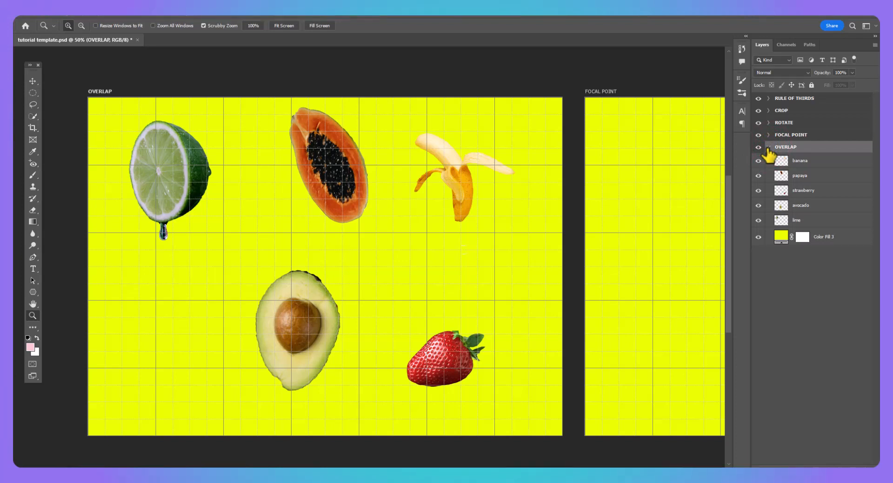
{"action": "left_click", "coordinate": [814, 178]}
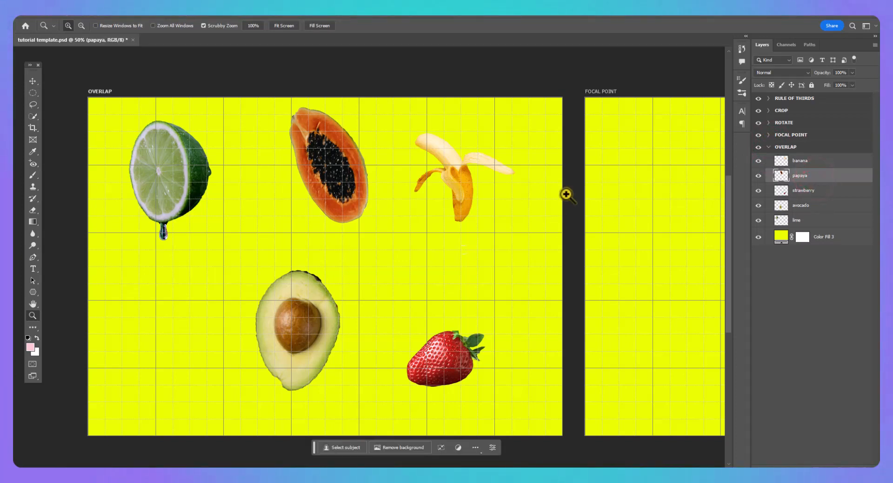
{"action": "key", "text": "ctrl+t"}
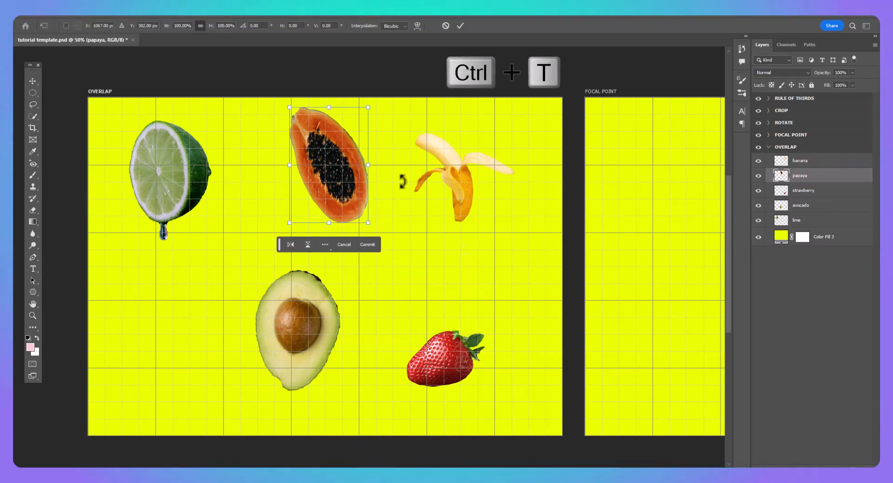
{"action": "left_click_drag", "start_coordinate": [280, 225], "coordinate": [236, 113]}
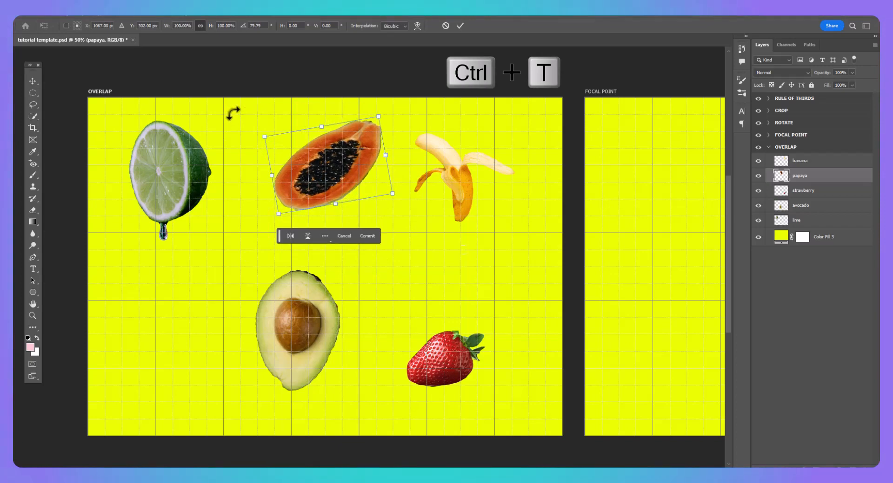
{"action": "left_click_drag", "start_coordinate": [281, 214], "coordinate": [144, 349]}
{"action": "left_click_drag", "start_coordinate": [428, 286], "coordinate": [415, 333]}
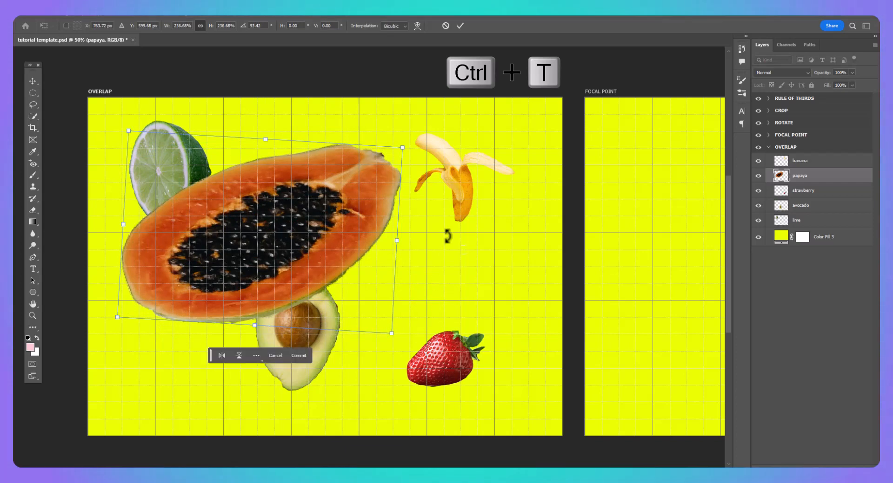
{"action": "key", "text": "Return"}
{"action": "key", "text": "z"}
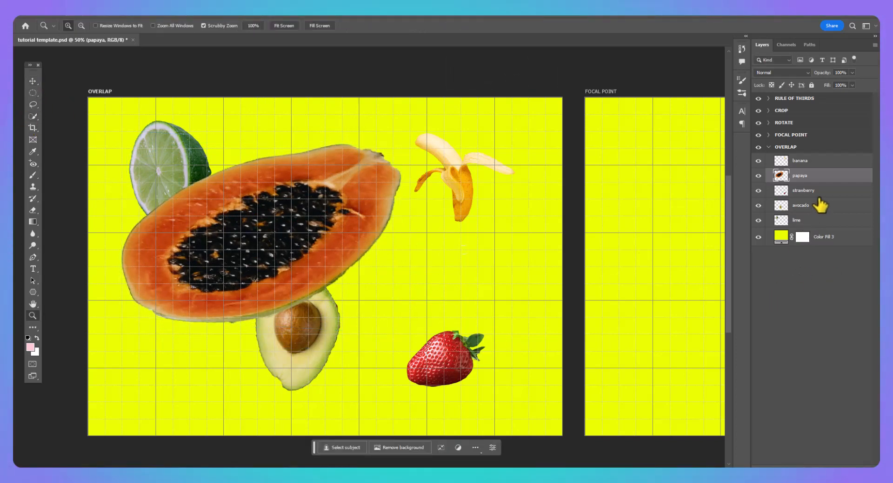
Step: Scale the avocado to about 181% and move it up behind the papaya's narrow end
{"action": "left_click", "coordinate": [818, 191]}
{"action": "left_click", "coordinate": [817, 207]}
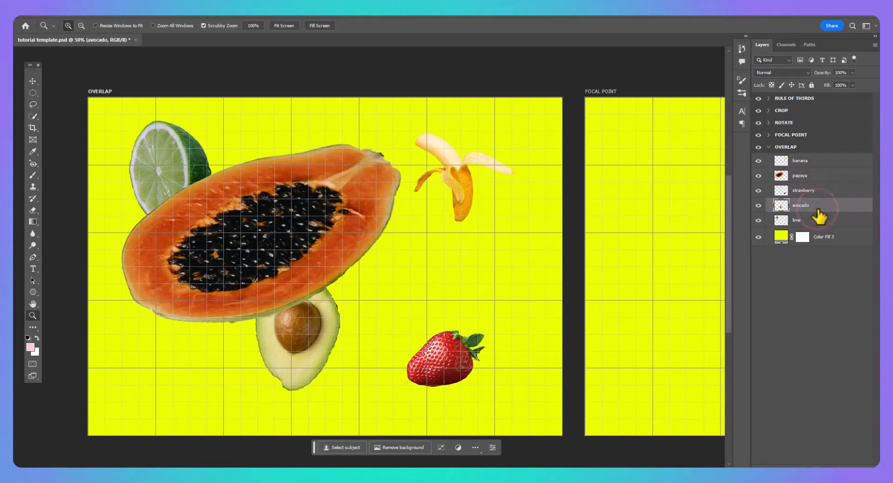
{"action": "key", "text": "ctrl+t"}
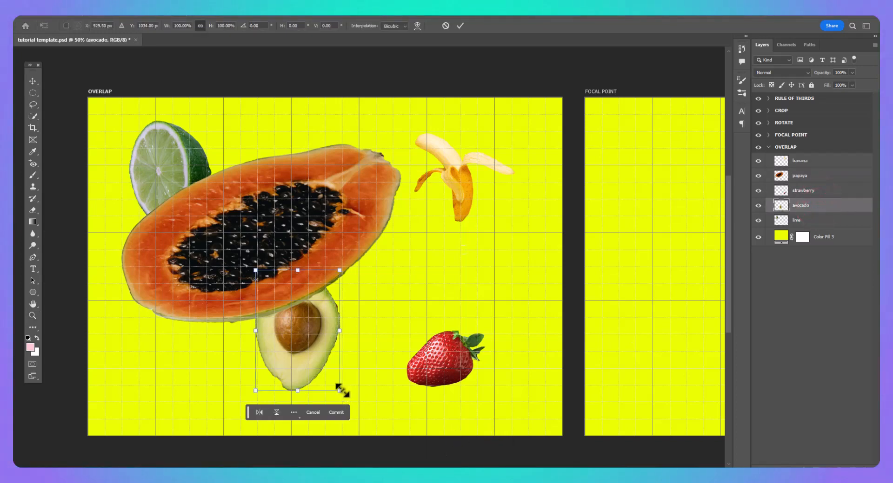
{"action": "left_click_drag", "start_coordinate": [341, 391], "coordinate": [344, 245]}
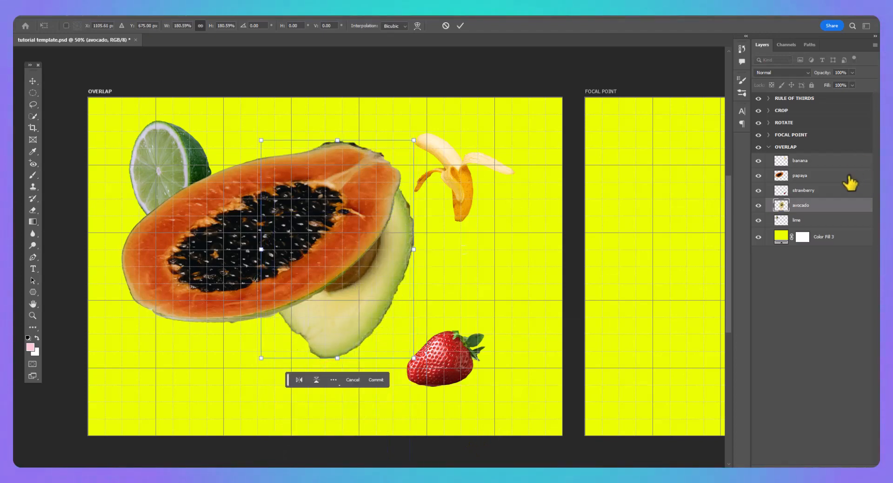
Step: Move the papaya down to the artboard's lower centre and shift the avocado slightly up and left behind it
{"action": "left_click", "coordinate": [847, 177]}
{"action": "left_click_drag", "start_coordinate": [253, 258], "coordinate": [299, 351]}
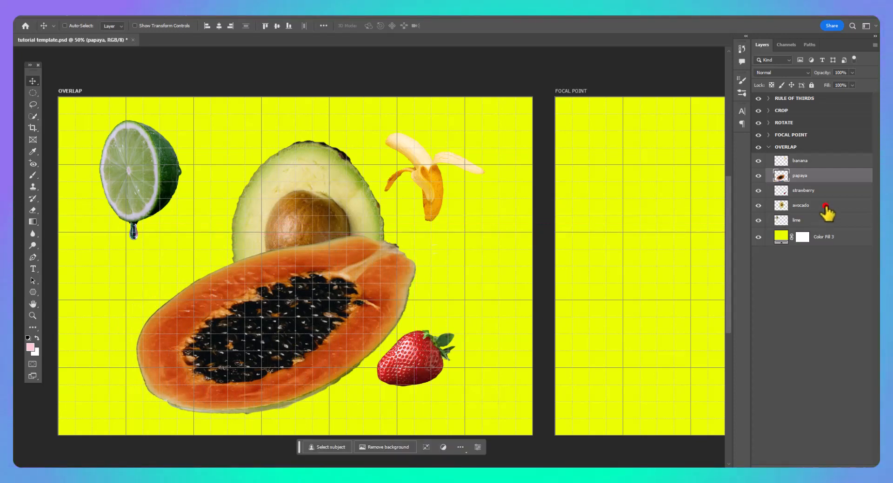
{"action": "left_click", "coordinate": [825, 206]}
{"action": "left_click_drag", "start_coordinate": [300, 176], "coordinate": [269, 172]}
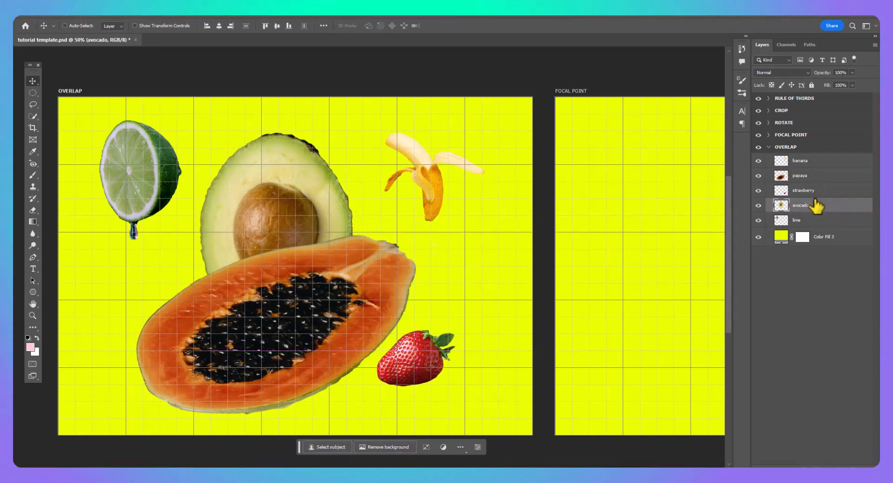
Step: Scale the lime to about 163% beside the avocado and move its layer directly above the papaya layer
{"action": "left_click", "coordinate": [814, 221]}
{"action": "key", "text": "ctrl+t"}
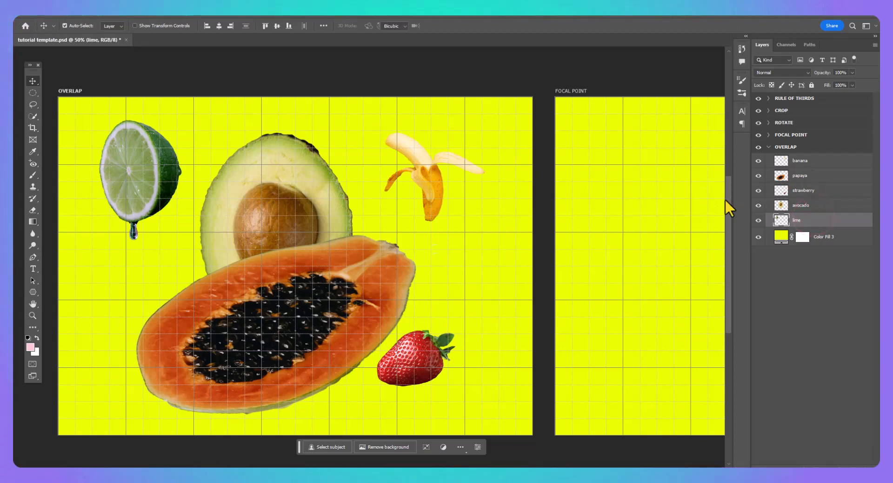
{"action": "left_click_drag", "start_coordinate": [181, 238], "coordinate": [232, 314]}
{"action": "left_click_drag", "start_coordinate": [137, 188], "coordinate": [127, 213]}
{"action": "left_click", "coordinate": [857, 221]}
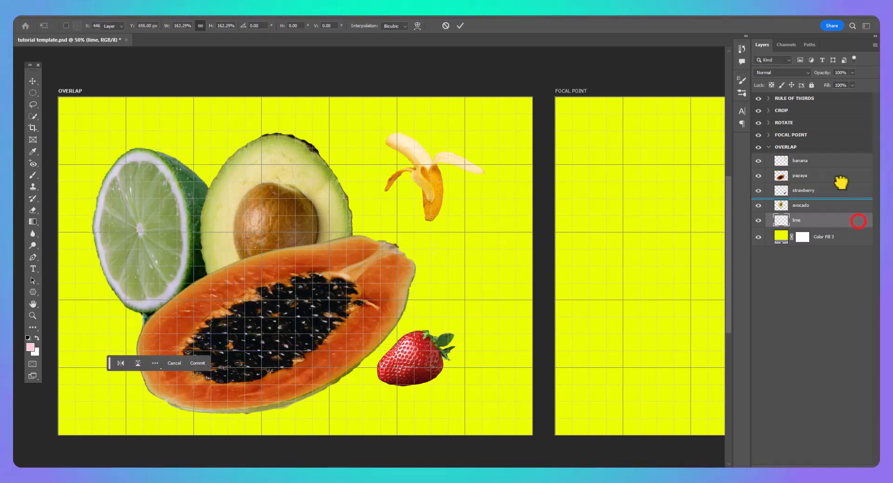
{"action": "left_click_drag", "start_coordinate": [834, 164], "coordinate": [835, 167]}
Step: Shift the lime down and right over the papaya's left end and rotate it about -7°
{"action": "left_click", "coordinate": [836, 164]}
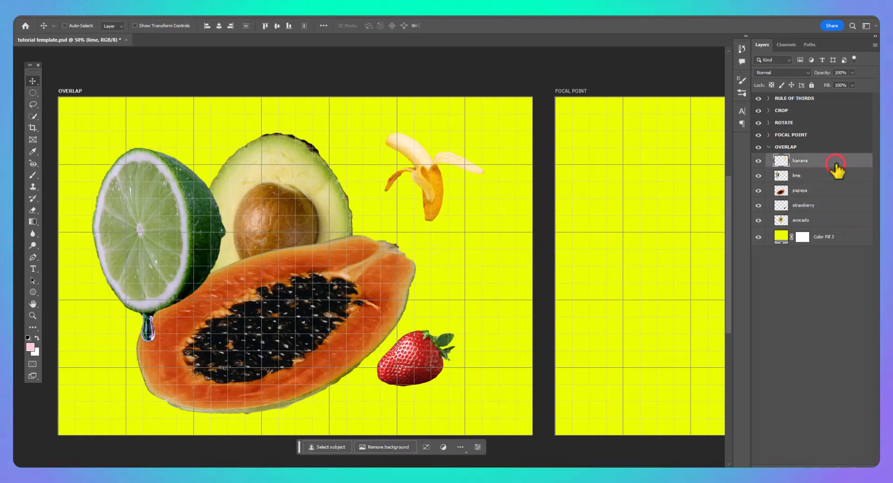
{"action": "left_click_drag", "start_coordinate": [204, 238], "coordinate": [179, 269]}
{"action": "left_click", "coordinate": [829, 179]}
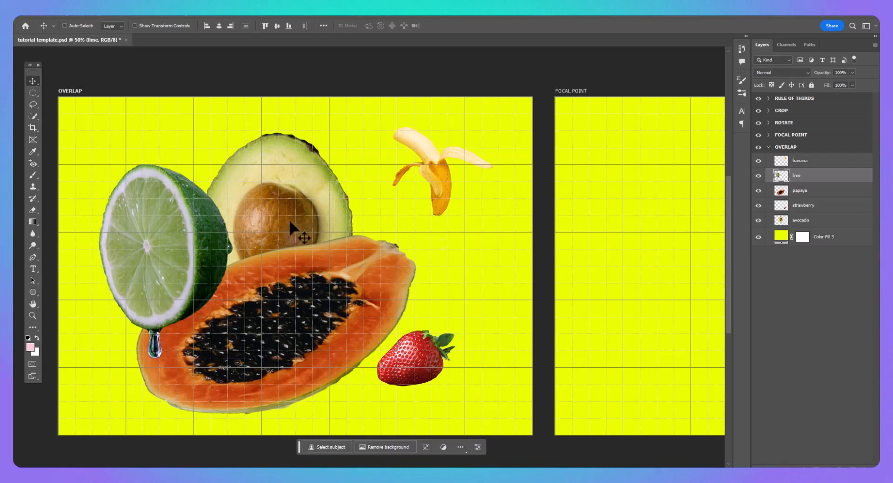
{"action": "key", "text": "ctrl+t"}
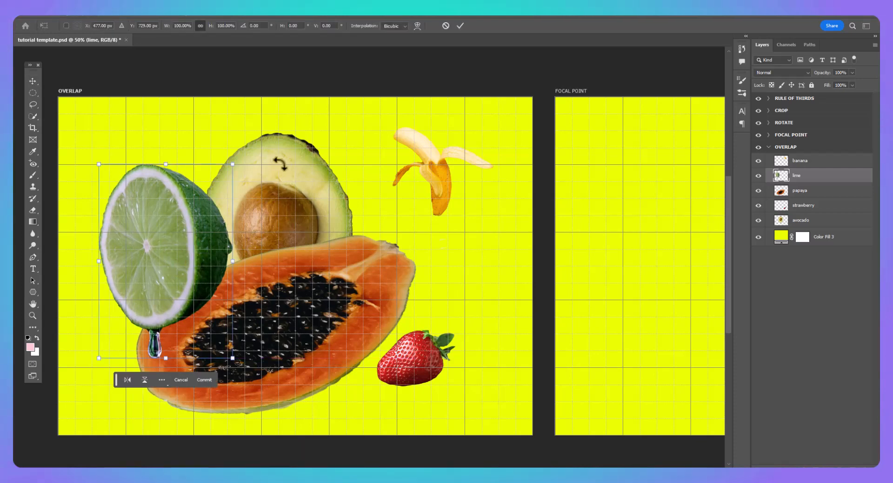
{"action": "left_click_drag", "start_coordinate": [268, 163], "coordinate": [240, 172]}
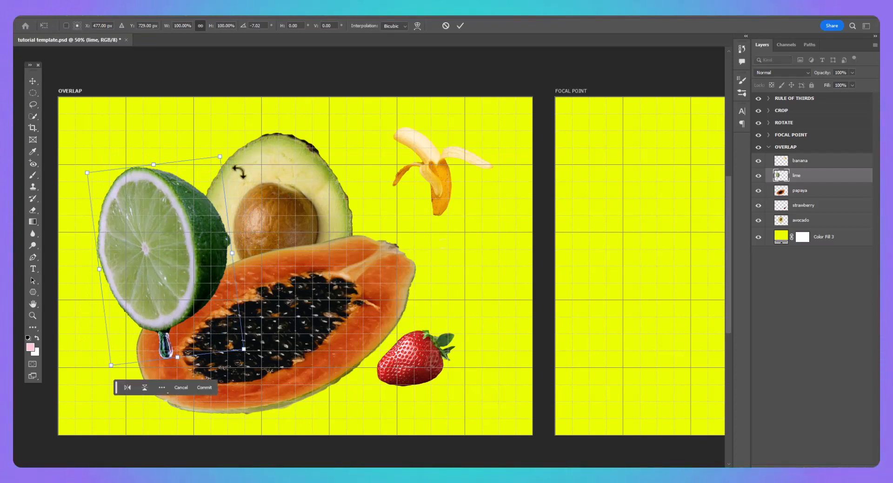
{"action": "key", "text": "Return"}
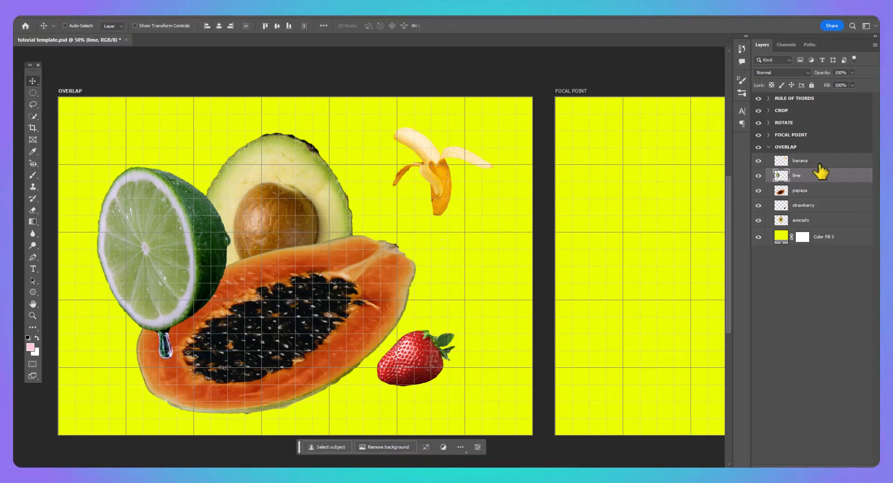
Step: Rotate the banana about 72°, place it over the papaya and scale it to about 310%
{"action": "left_click", "coordinate": [819, 164]}
{"action": "key", "text": "ctrl+t"}
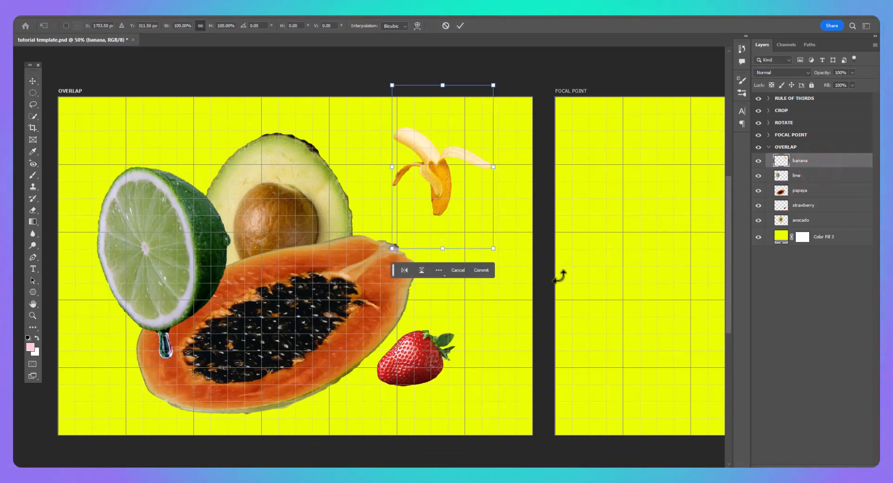
{"action": "left_click_drag", "start_coordinate": [520, 253], "coordinate": [381, 275]}
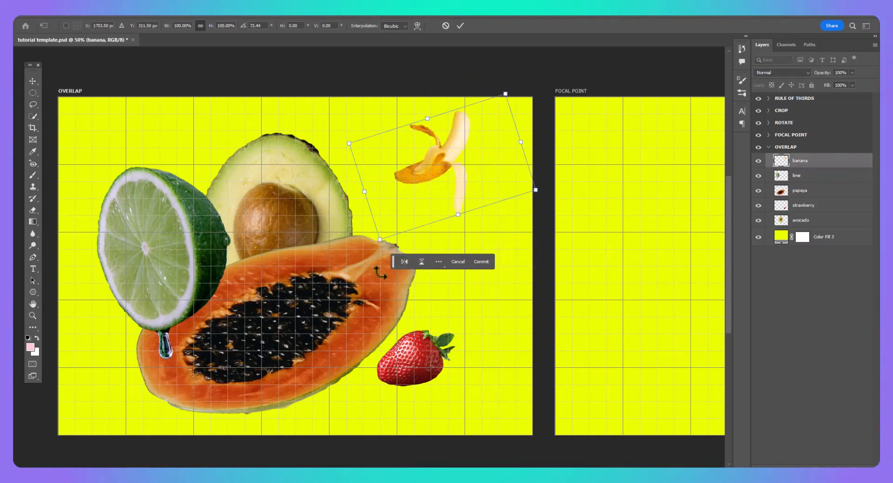
{"action": "left_click_drag", "start_coordinate": [434, 159], "coordinate": [340, 340]}
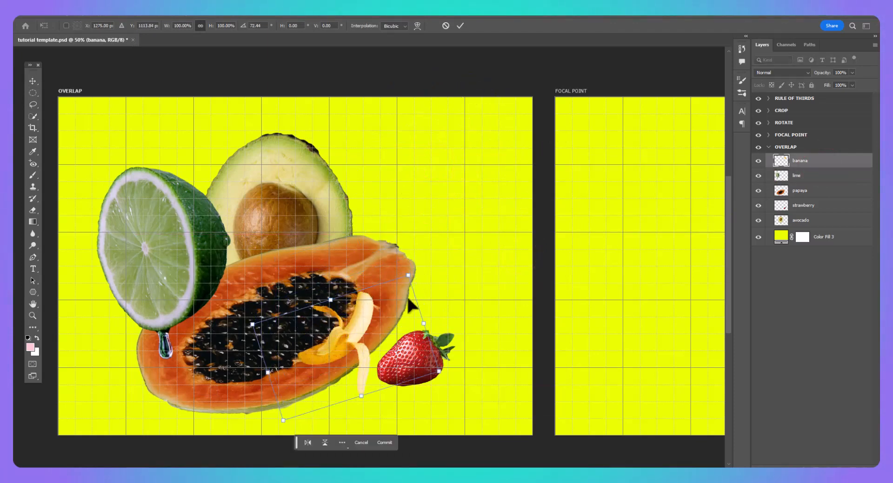
{"action": "left_click_drag", "start_coordinate": [403, 277], "coordinate": [283, 406]}
{"action": "scroll", "coordinate": [416, 325], "scroll_direction": "down", "scroll_amount": 3}
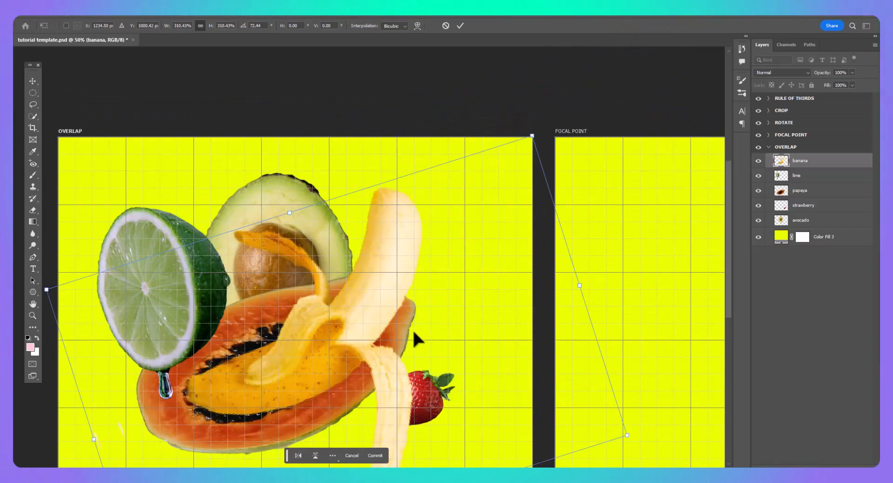
Step: Rotate the banana further clockwise and position it across the papaya's lower edge, just below the lime
{"action": "left_click_drag", "start_coordinate": [343, 318], "coordinate": [219, 418]}
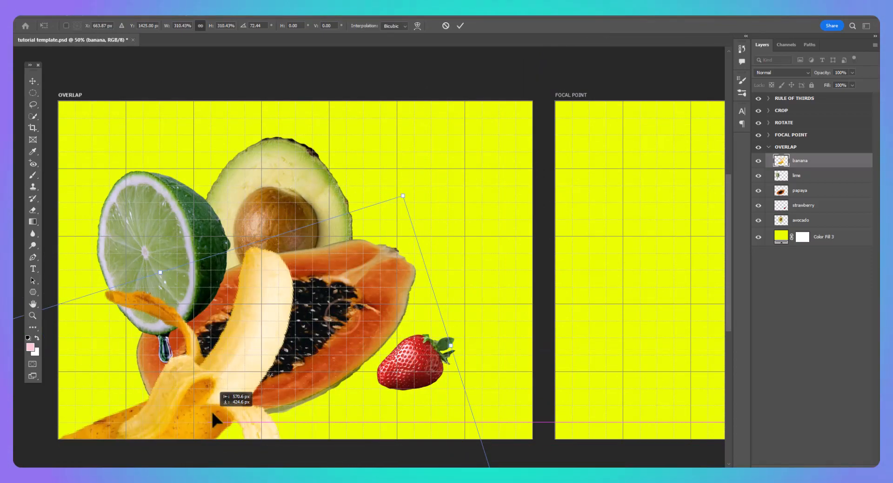
{"action": "left_click_drag", "start_coordinate": [437, 193], "coordinate": [534, 366]}
{"action": "left_click_drag", "start_coordinate": [156, 425], "coordinate": [115, 406]}
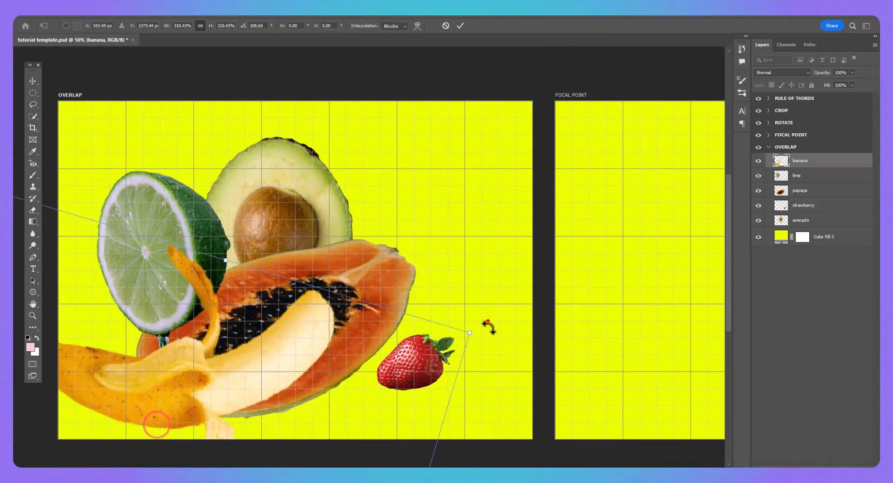
{"action": "left_click_drag", "start_coordinate": [488, 321], "coordinate": [508, 449]}
{"action": "left_click_drag", "start_coordinate": [213, 386], "coordinate": [230, 373]}
{"action": "key", "text": "Return"}
Step: Scale the strawberry to about 225% and place it at the lower right of the OVERLAP artboard, beside the papaya
{"action": "left_click", "coordinate": [823, 205]}
{"action": "key", "text": "ctrl+t"}
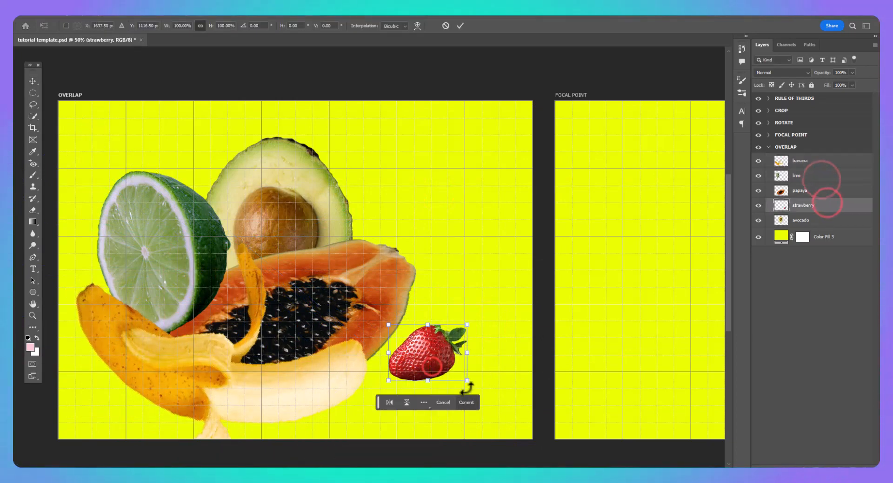
{"action": "left_click_drag", "start_coordinate": [465, 389], "coordinate": [538, 415]}
{"action": "left_click_drag", "start_coordinate": [378, 302], "coordinate": [367, 277]}
{"action": "left_click_drag", "start_coordinate": [478, 357], "coordinate": [493, 367]}
{"action": "key", "text": "Return"}
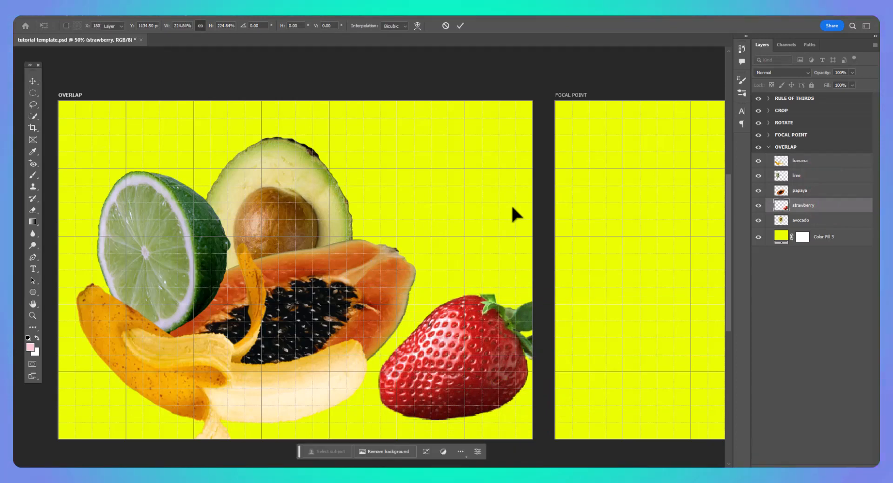
Step: Move the papaya about 160 px right so it overlaps the strawberry, and nudge the strawberry slightly
{"action": "left_click", "coordinate": [799, 190]}
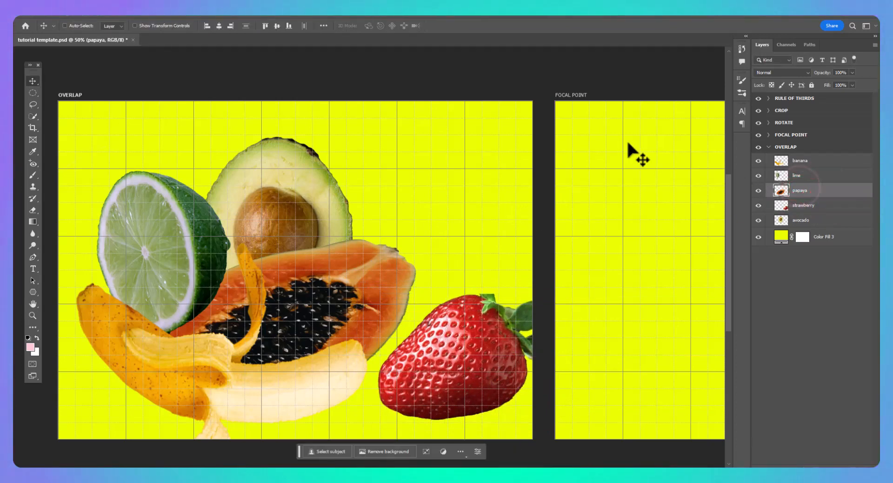
{"action": "key", "text": "ctrl+t"}
{"action": "left_click_drag", "start_coordinate": [389, 296], "coordinate": [422, 299]}
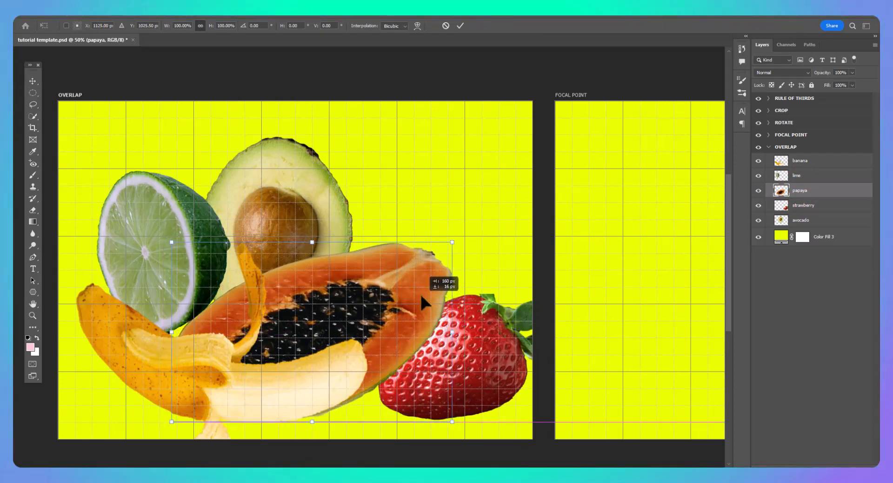
{"action": "key", "text": "Return"}
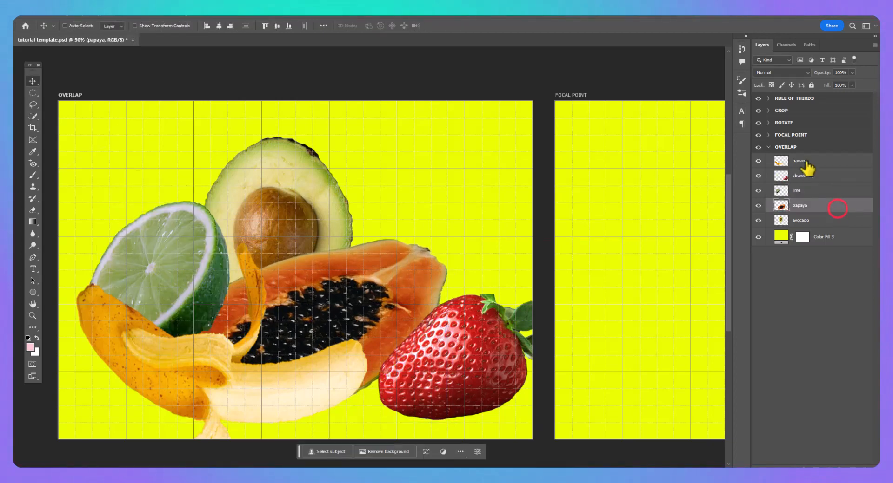
{"action": "left_click", "coordinate": [808, 175]}
{"action": "left_click_drag", "start_coordinate": [482, 358], "coordinate": [484, 359]}
Step: Group the banana, strawberry, lime, papaya and avocado layers as Fruit and shift the group up and left on the artboard
{"action": "left_click", "coordinate": [816, 162], "text": "ctrl"}
{"action": "left_click", "coordinate": [815, 191], "text": "ctrl"}
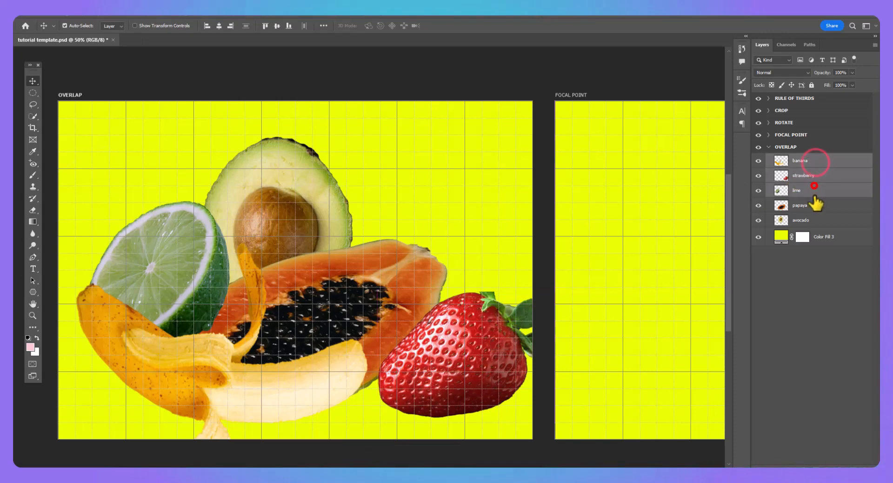
{"action": "left_click", "coordinate": [813, 205], "text": "ctrl"}
{"action": "left_click", "coordinate": [812, 220], "text": "ctrl"}
{"action": "key", "text": "ctrl+g"}
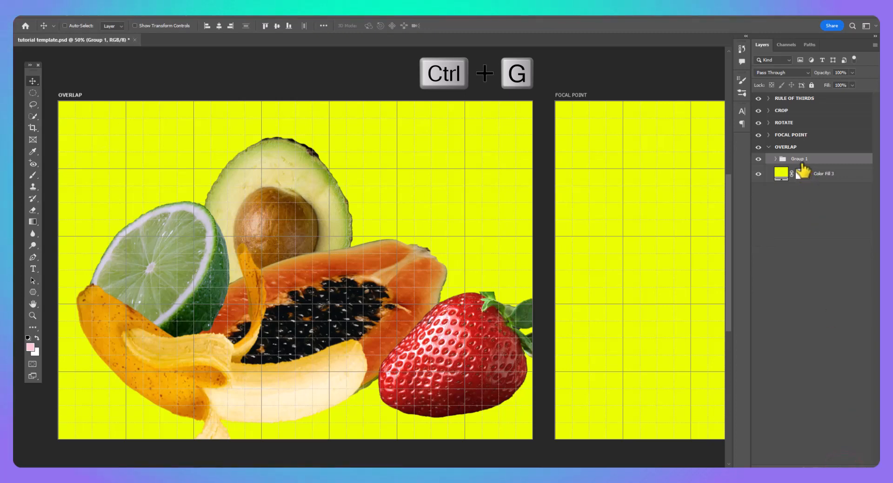
{"action": "type", "text": "Fur"}
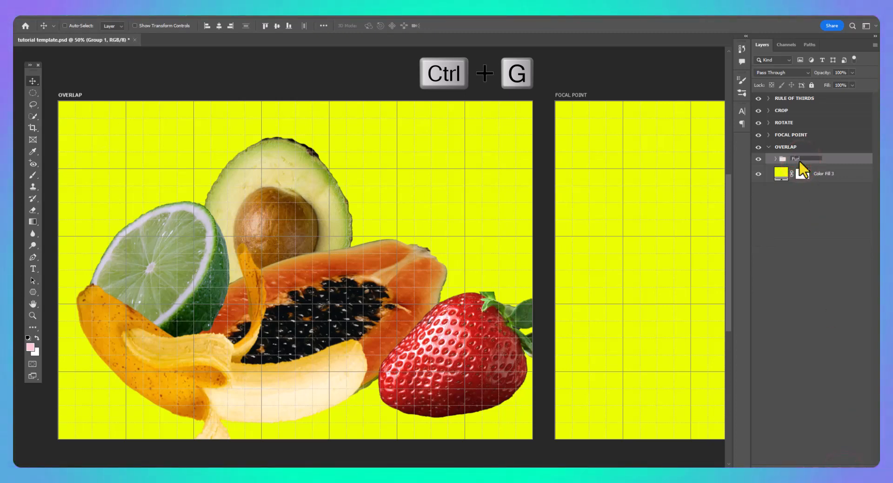
{"action": "type", "text": "t"}
{"action": "key", "text": "BackSpace"}
{"action": "key", "text": "BackSpace"}
{"action": "key", "text": "BackSpace"}
{"action": "type", "text": "r"}
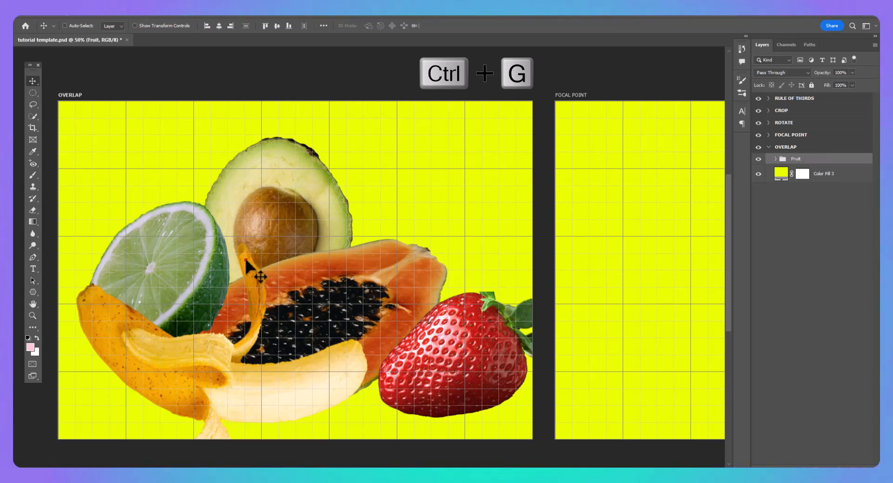
{"action": "left_click_drag", "start_coordinate": [249, 269], "coordinate": [239, 251]}
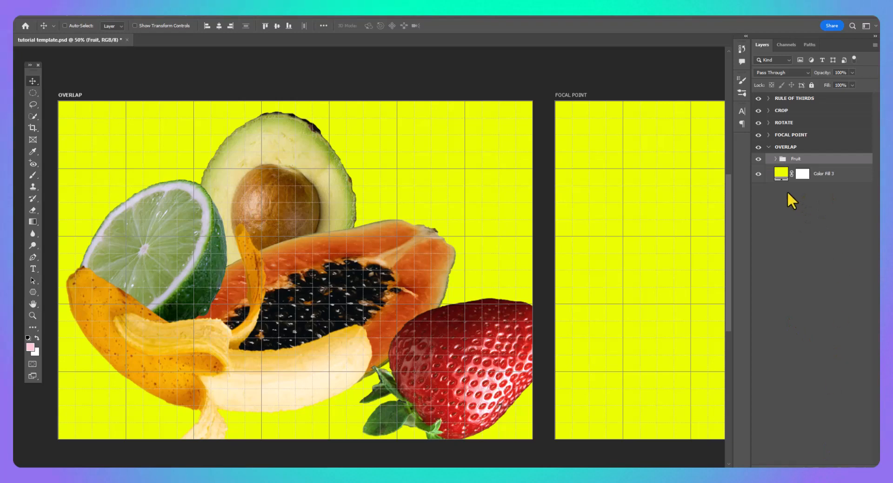
Step: Change the OVERLAP background's Color Fill 3 to the olive green #adba45 sampled from the avocado's edge
{"action": "left_click", "coordinate": [781, 174]}
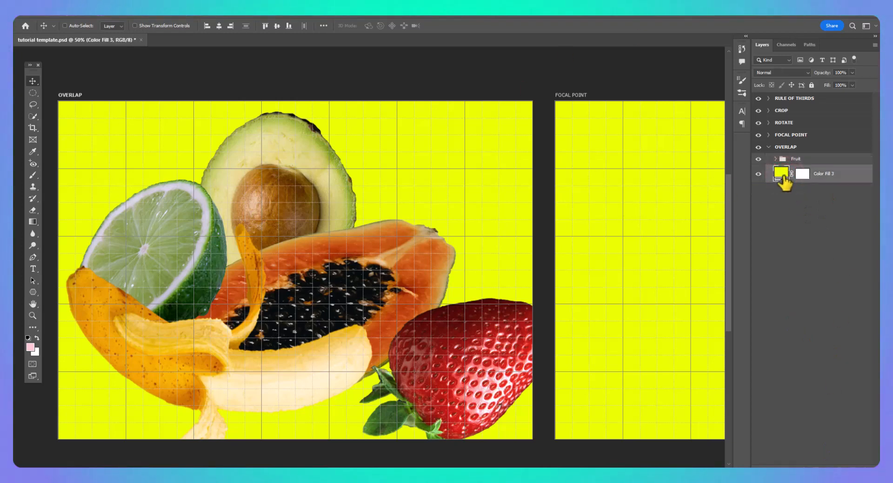
{"action": "double_click", "coordinate": [781, 176]}
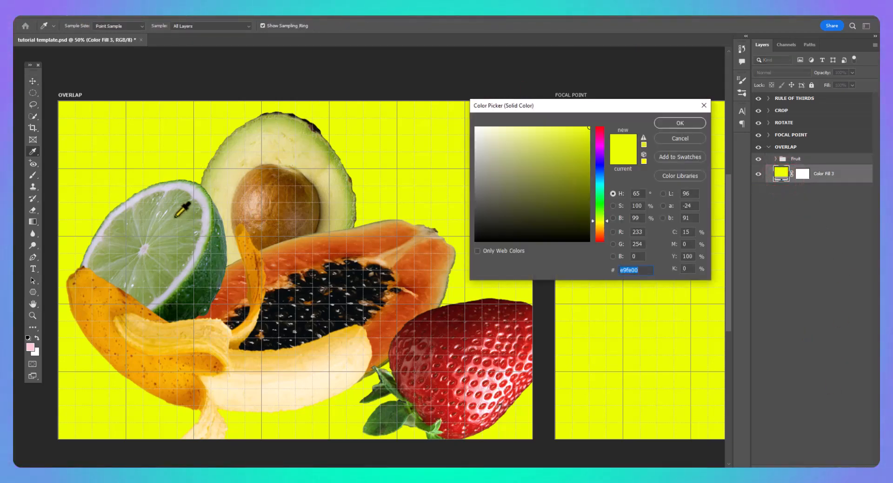
{"action": "left_click", "coordinate": [246, 150]}
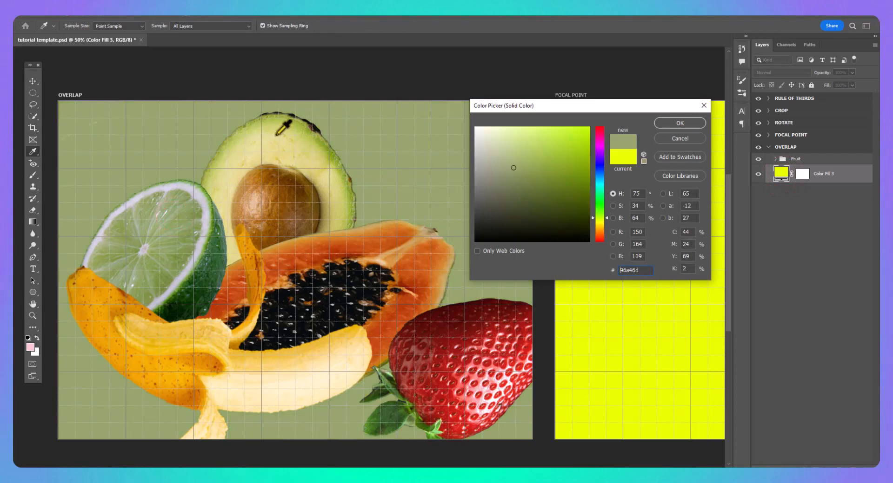
{"action": "left_click_drag", "start_coordinate": [282, 133], "coordinate": [295, 138]}
{"action": "left_click", "coordinate": [299, 138]}
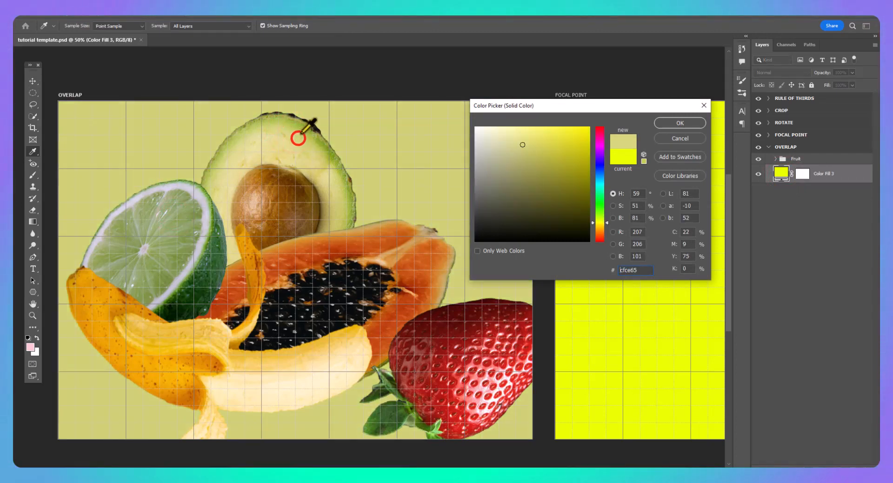
{"action": "left_click", "coordinate": [300, 131]}
{"action": "left_click", "coordinate": [304, 141]}
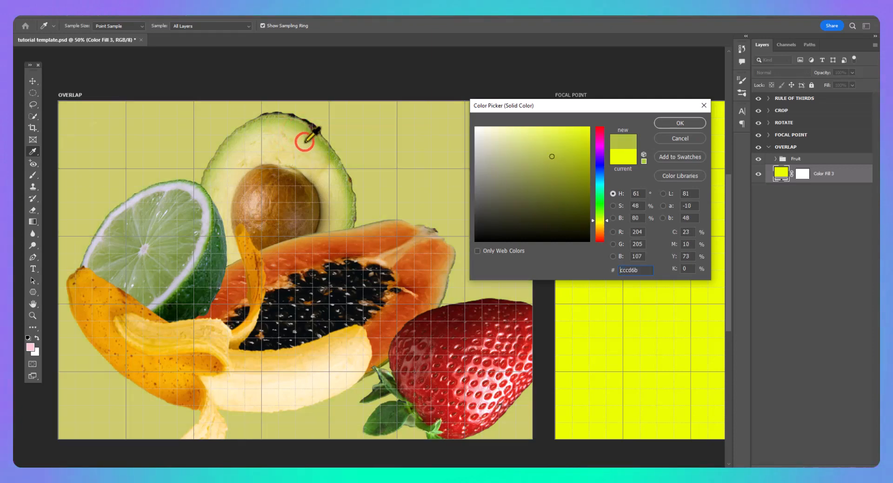
{"action": "left_click", "coordinate": [307, 134]}
{"action": "left_click", "coordinate": [307, 133]}
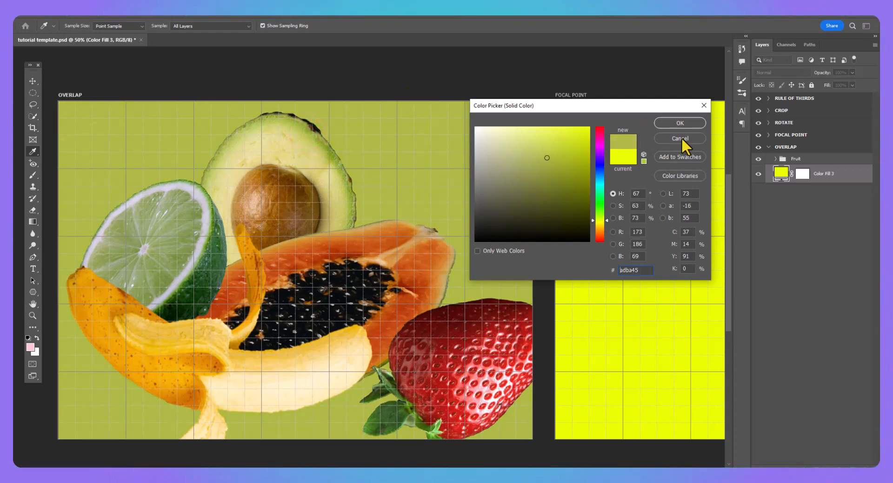
{"action": "left_click", "coordinate": [676, 123]}
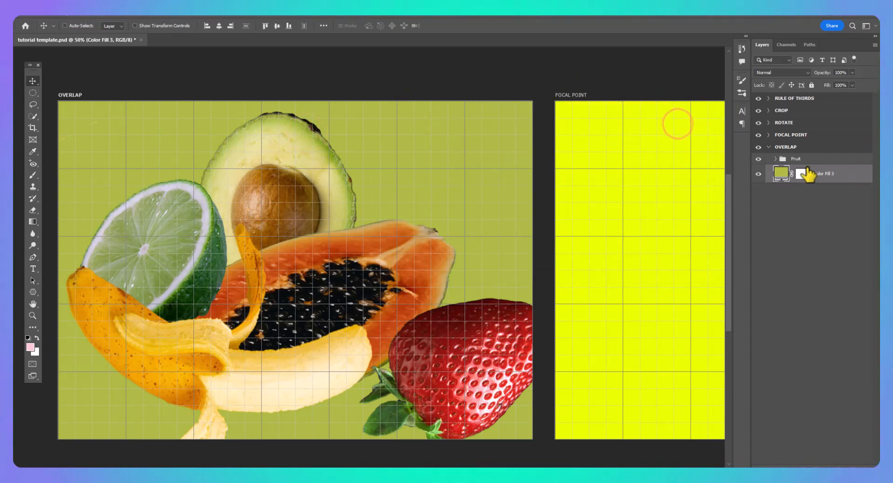
Step: Add a Drop Shadow effect to the Fruit group, using a dark green sampled from the strawberry leaves
{"action": "left_click", "coordinate": [807, 159]}
{"action": "left_click", "coordinate": [809, 466]}
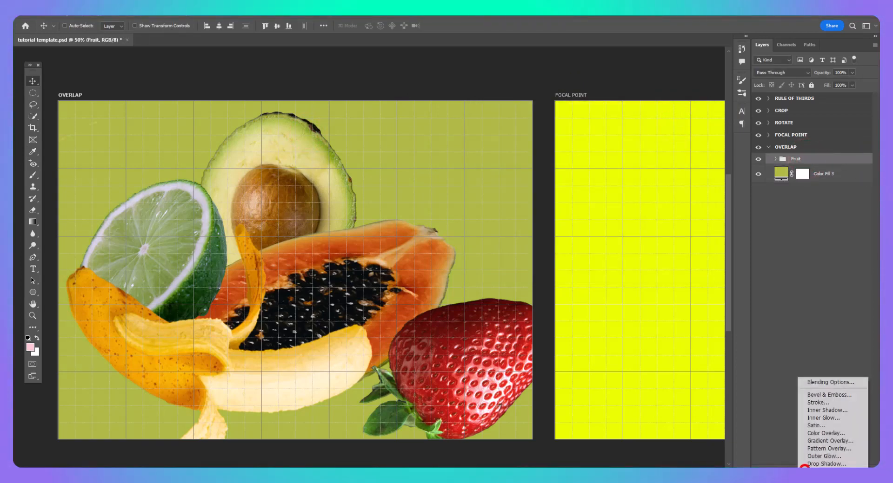
{"action": "left_click", "coordinate": [812, 464]}
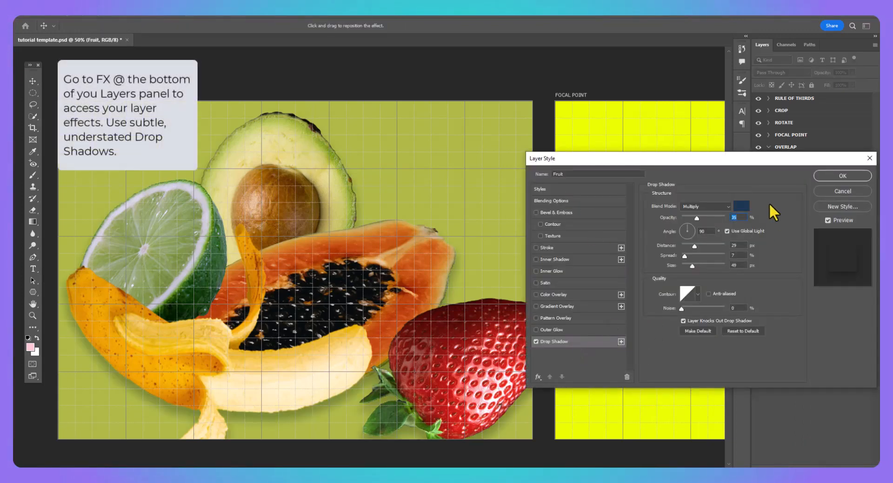
{"action": "left_click", "coordinate": [743, 209]}
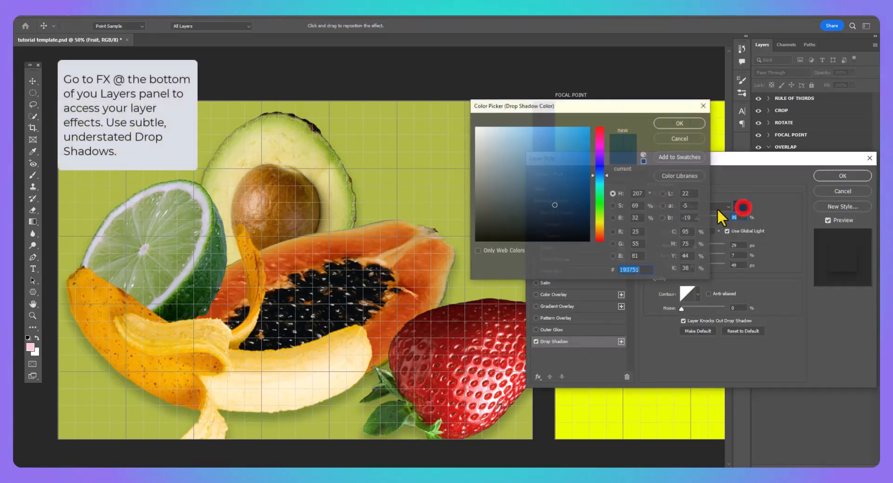
{"action": "left_click", "coordinate": [393, 403]}
{"action": "left_click", "coordinate": [676, 124]}
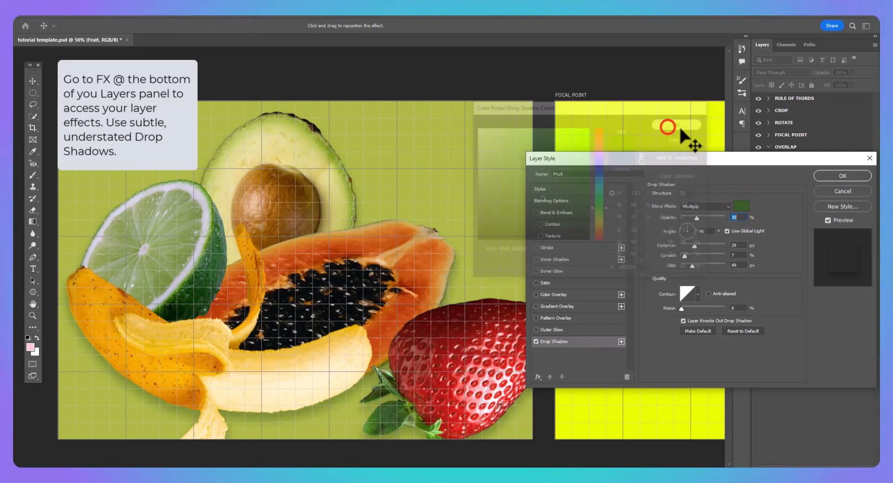
Step: Set the Fruit group's drop shadow spread to 18% and its size to 62 px
{"action": "left_click", "coordinate": [688, 256]}
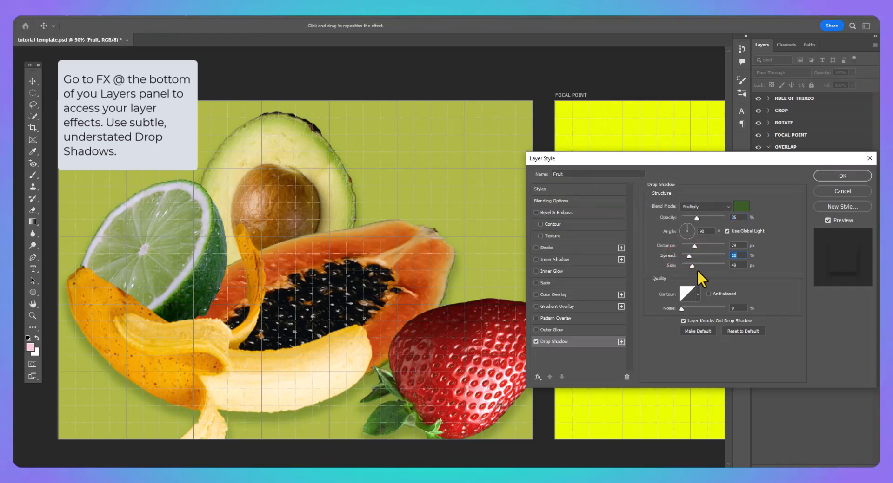
{"action": "left_click_drag", "start_coordinate": [693, 266], "coordinate": [694, 266]}
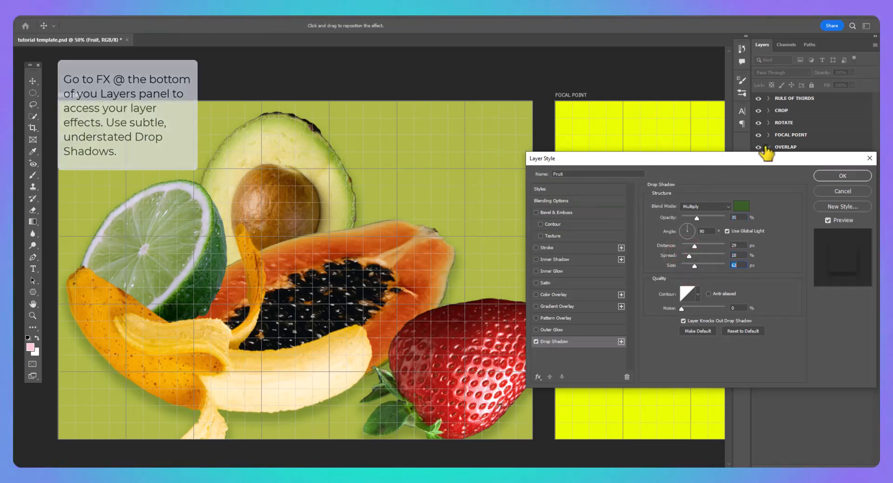
{"action": "left_click", "coordinate": [838, 174]}
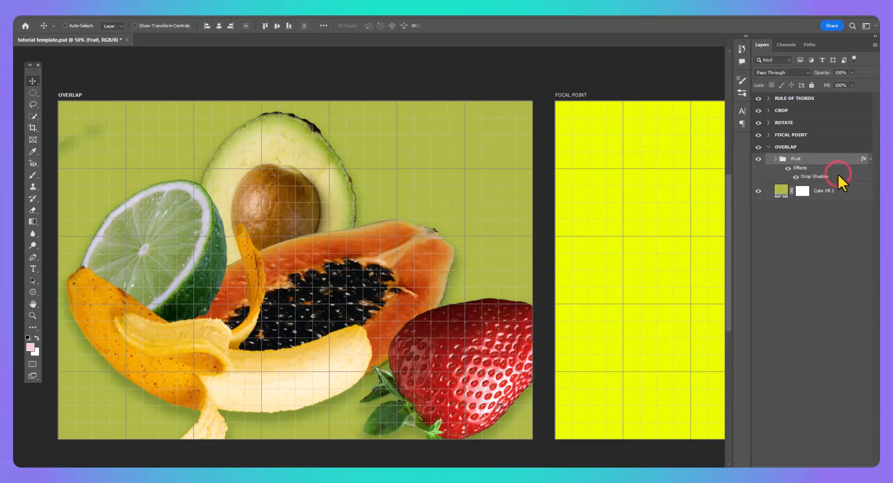
Step: Save the document and hide the extras so the grid no longer covers the artboards
{"action": "key", "text": "ctrl+s"}
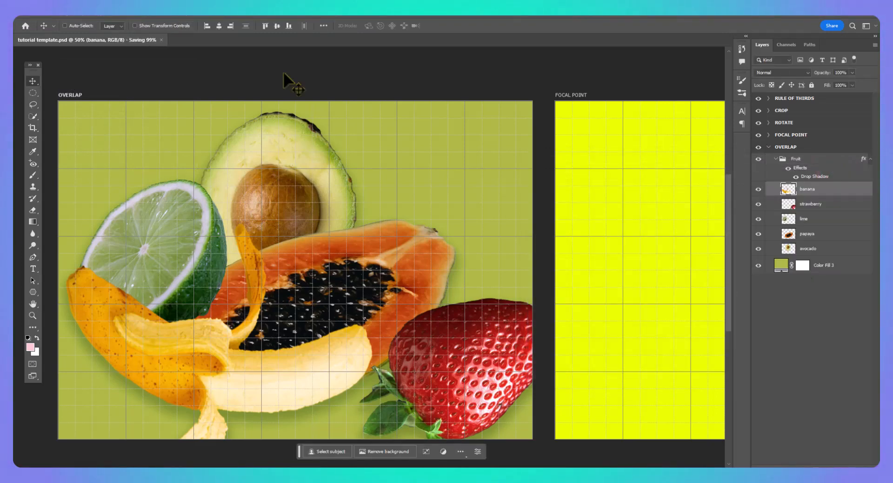
{"action": "left_click", "coordinate": [173, 17]}
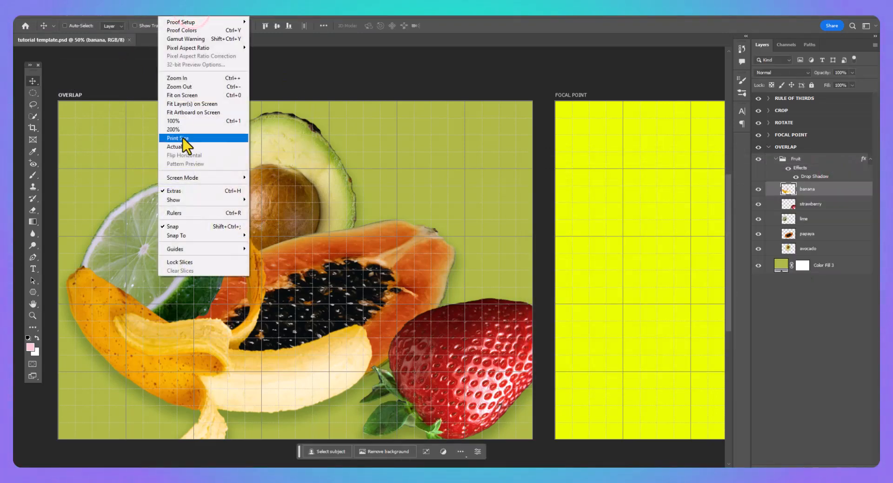
{"action": "left_click", "coordinate": [176, 190]}
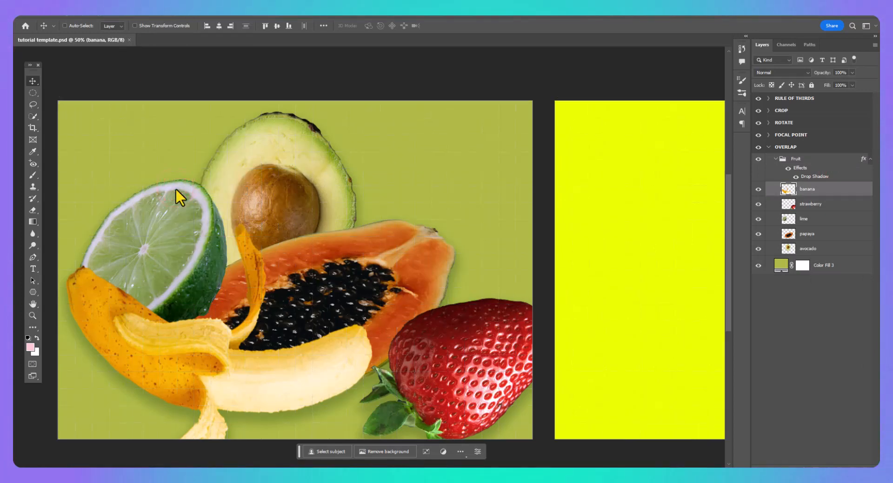
Step: Select the Trojan text layer inside the FOCAL POINT artboard and turn the grid overlay back on
{"action": "scroll", "coordinate": [393, 204], "scroll_direction": "down", "scroll_amount": 1}
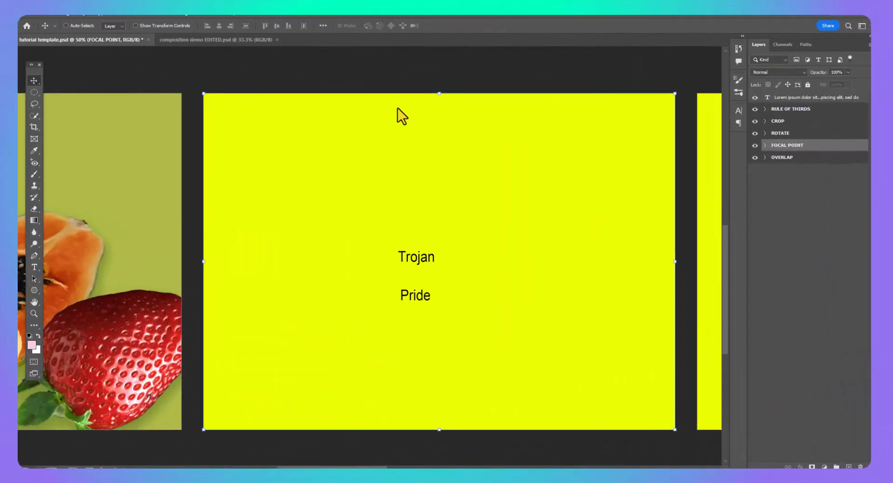
{"action": "scroll", "coordinate": [397, 108], "scroll_direction": "down", "scroll_amount": 2}
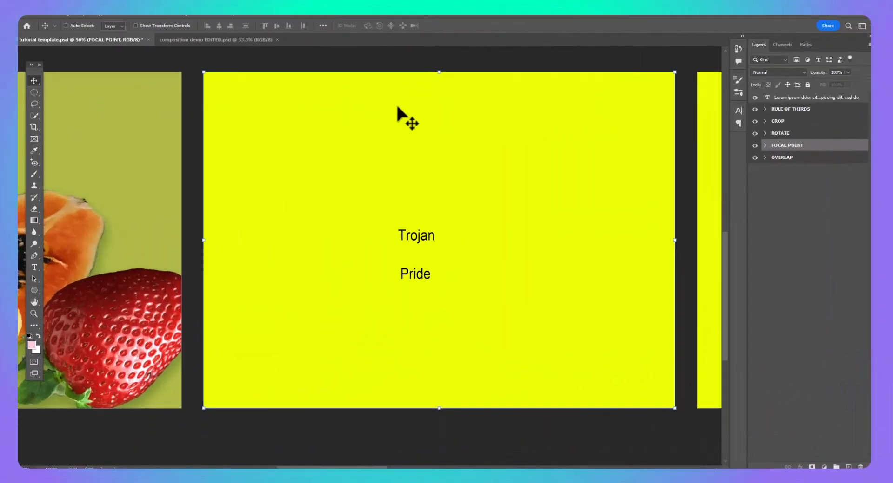
{"action": "left_click_drag", "start_coordinate": [374, 465], "coordinate": [386, 466]}
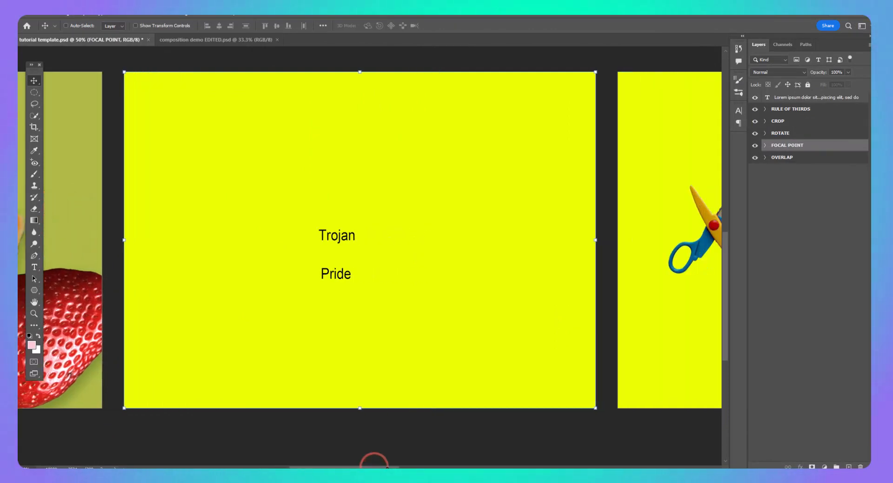
{"action": "left_click", "coordinate": [764, 146]}
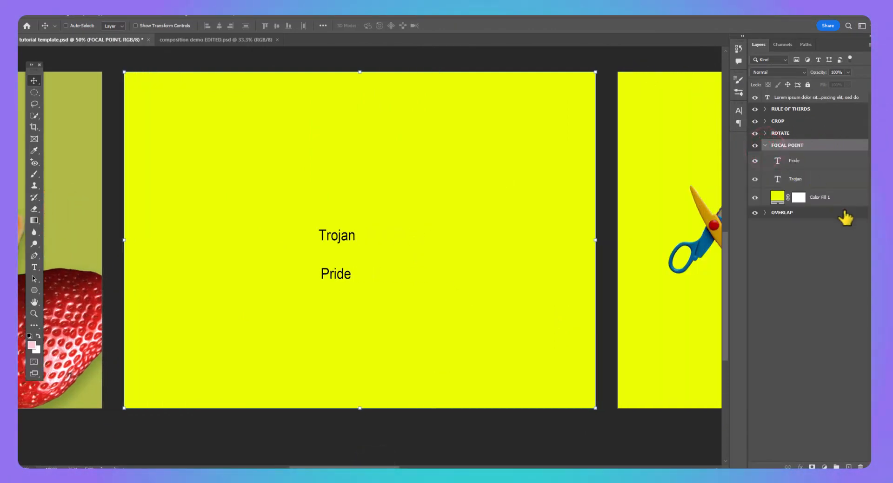
{"action": "left_click", "coordinate": [834, 180]}
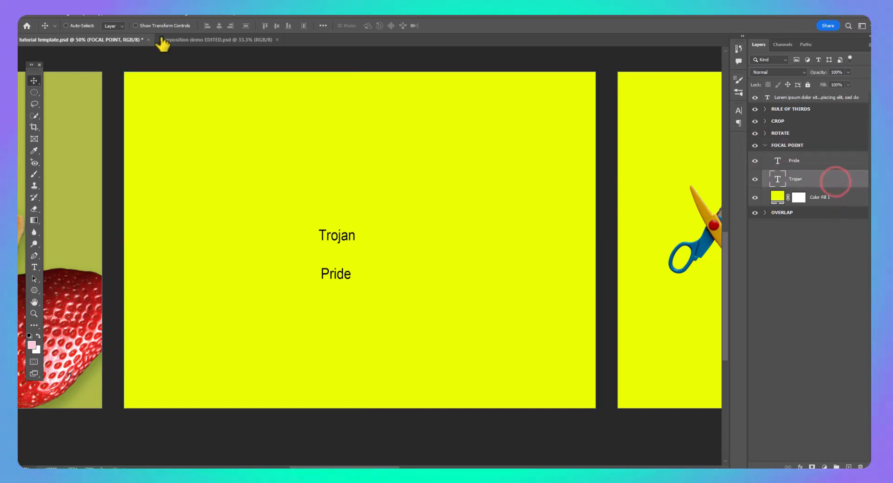
{"action": "left_click", "coordinate": [168, 13]}
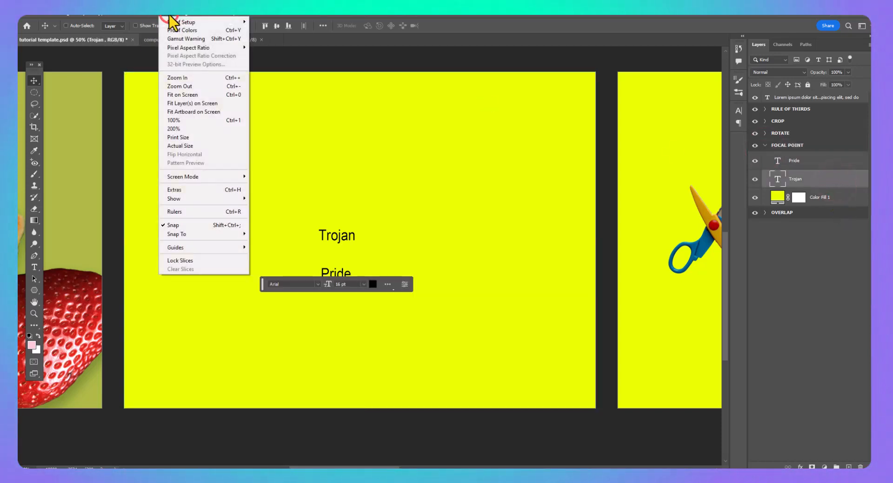
{"action": "left_click", "coordinate": [204, 188]}
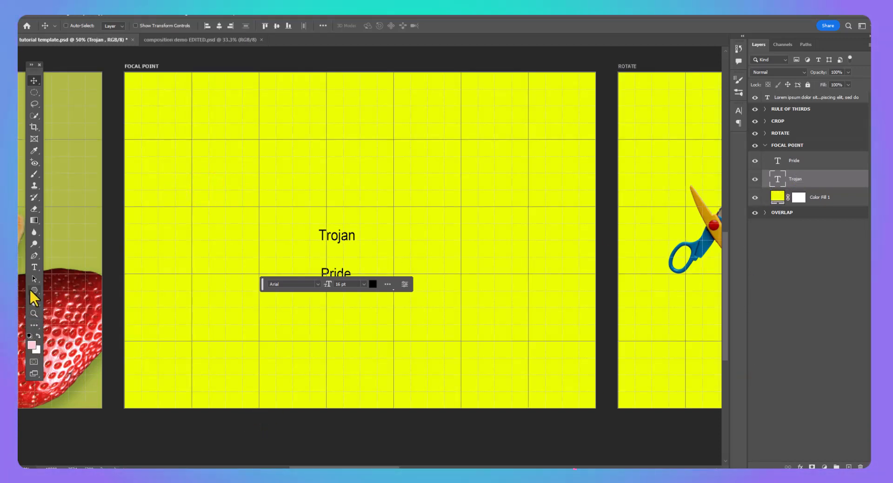
Step: Change the font of the Trojan text on the FOCAL POINT artboard to Cormorant Infant
{"action": "left_click", "coordinate": [34, 267]}
{"action": "left_click", "coordinate": [332, 239]}
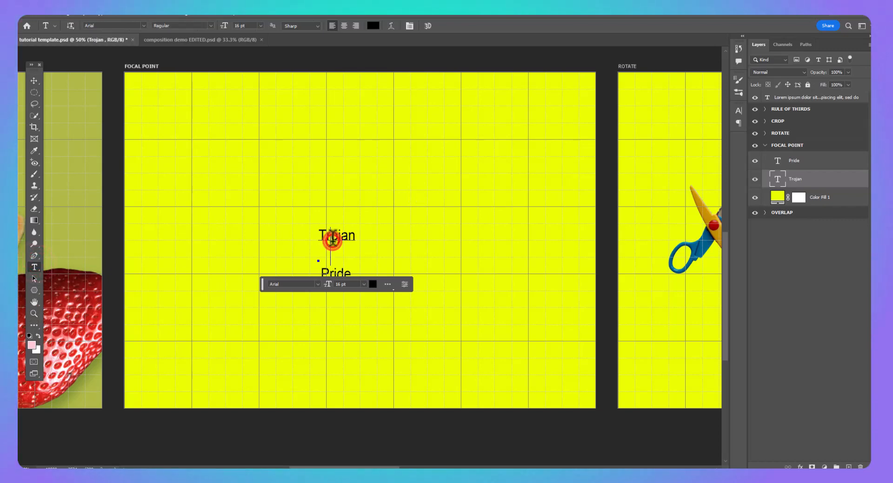
{"action": "double_click", "coordinate": [332, 239]}
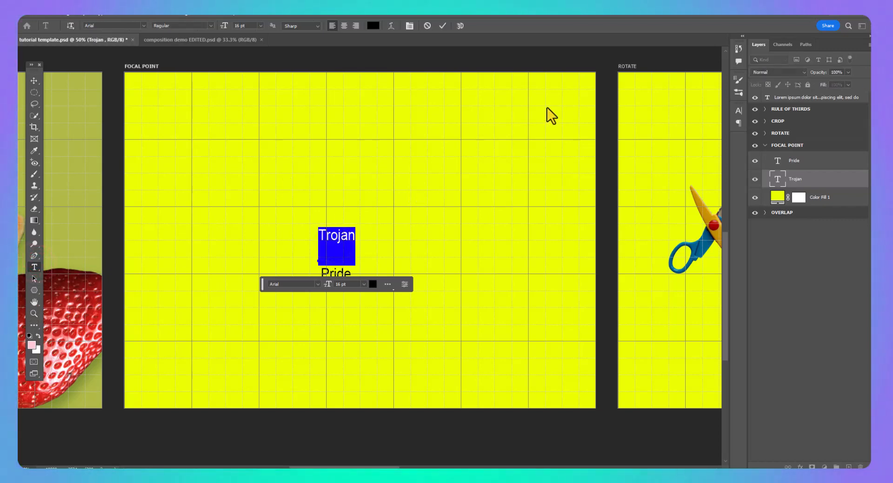
{"action": "left_click", "coordinate": [143, 25]}
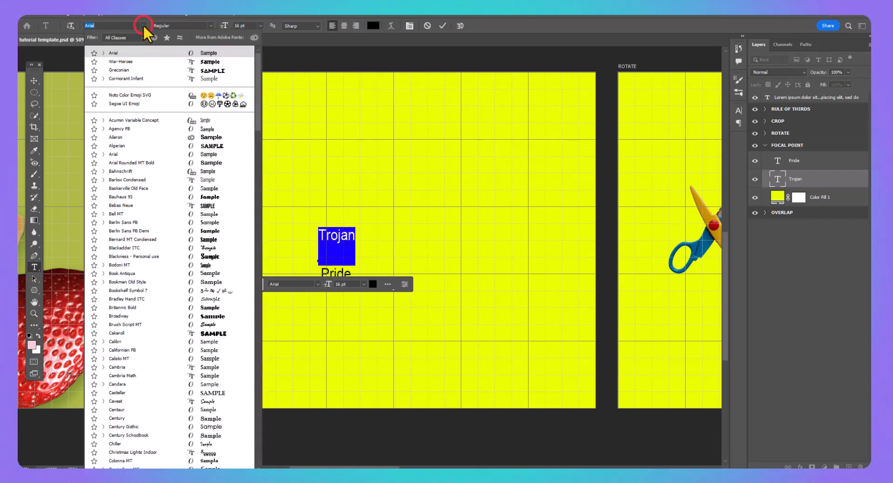
{"action": "left_click", "coordinate": [137, 80]}
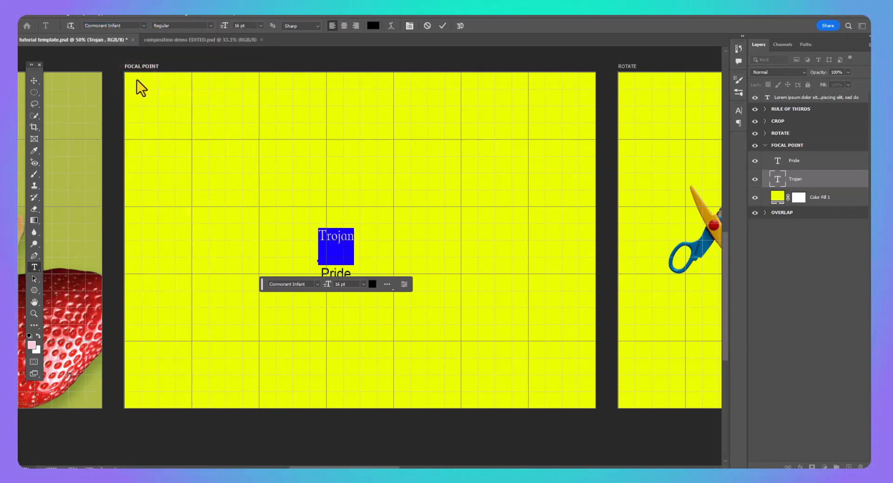
Step: Select the whole Trojan text and set it in all caps
{"action": "left_click_drag", "start_coordinate": [353, 236], "coordinate": [327, 235]}
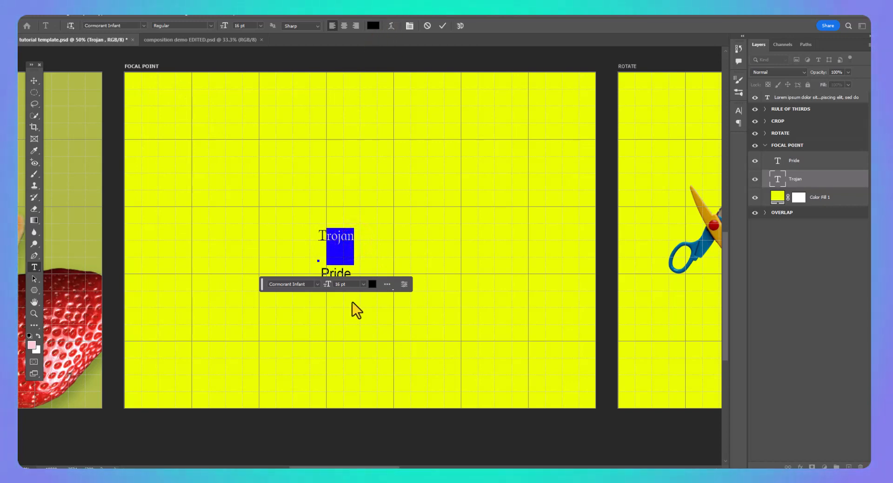
{"action": "left_click", "coordinate": [345, 238]}
{"action": "key", "text": "ctrl+a"}
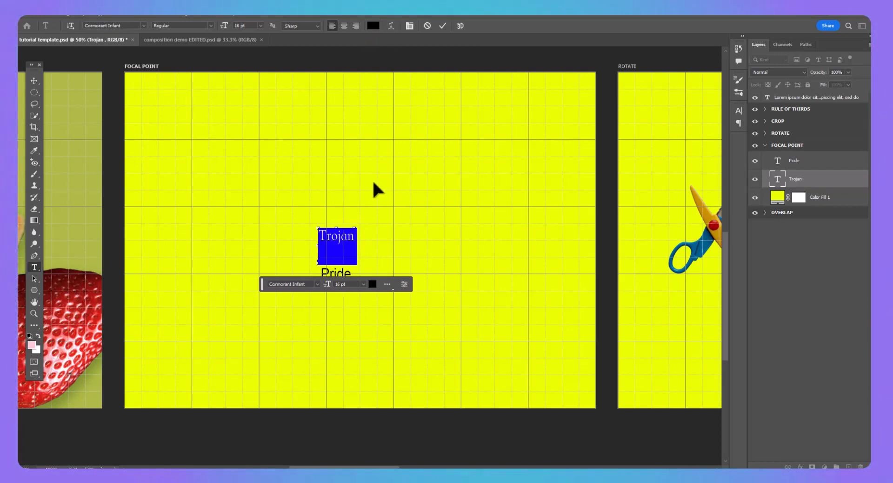
{"action": "left_click", "coordinate": [409, 25]}
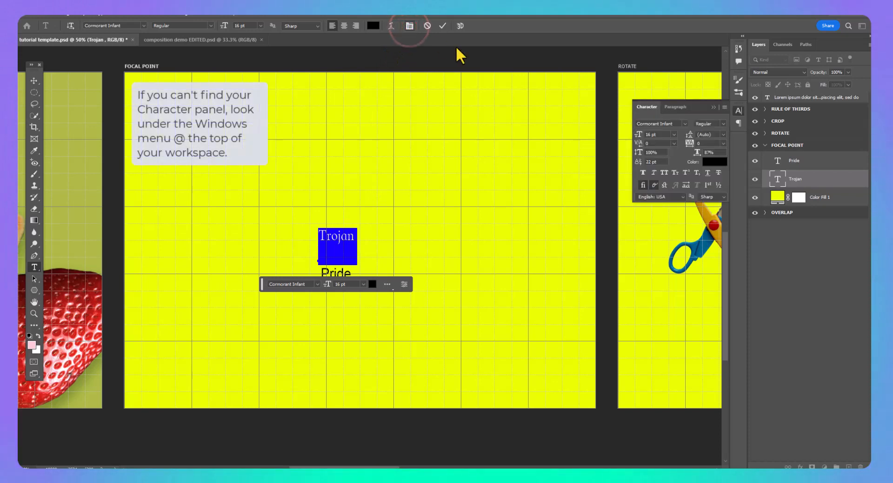
{"action": "left_click", "coordinate": [663, 173]}
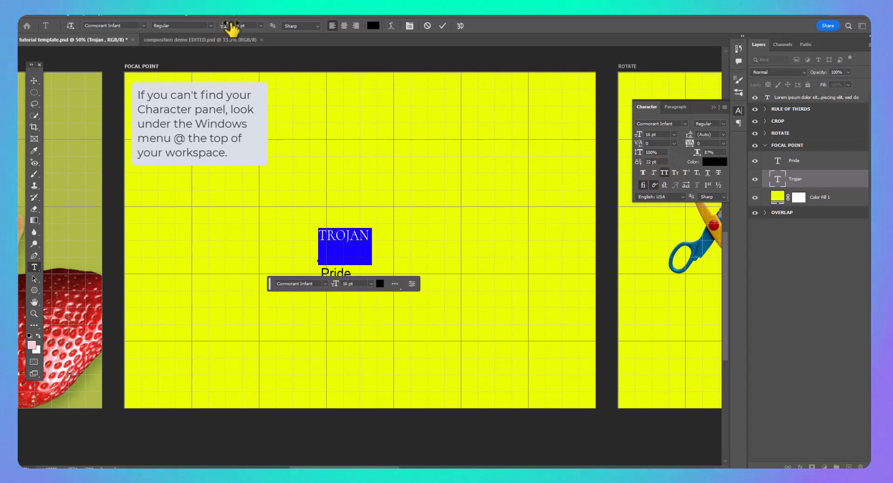
Step: Enlarge the TROJAN text to 107 pt and move it so the whole word sits inside the FOCAL POINT artboard
{"action": "left_click_drag", "start_coordinate": [225, 28], "coordinate": [266, 30]}
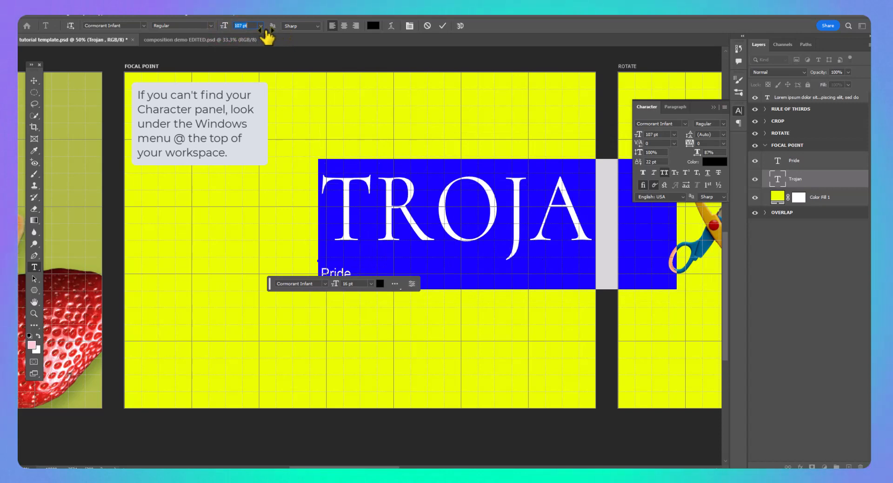
{"action": "left_click", "coordinate": [35, 84]}
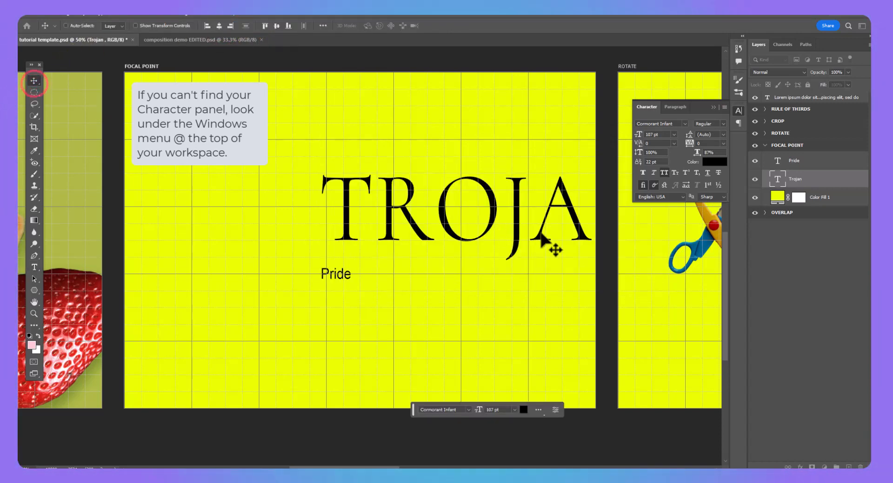
{"action": "left_click_drag", "start_coordinate": [530, 229], "coordinate": [394, 234]}
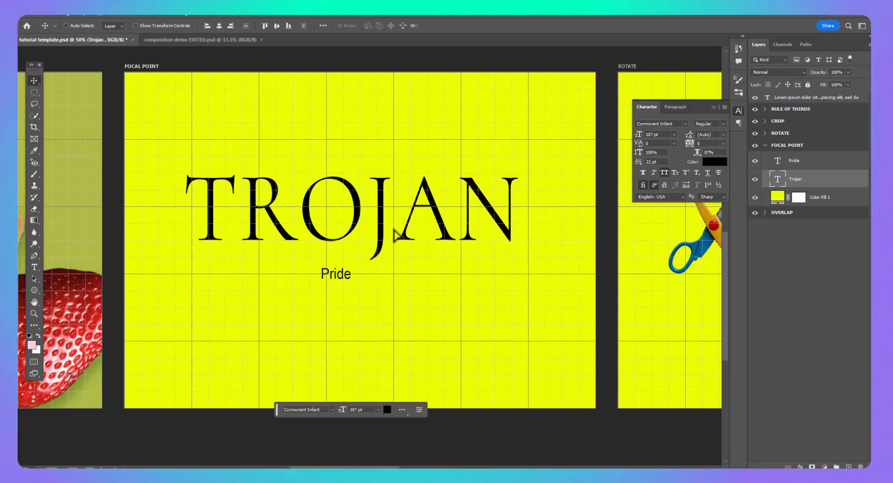
Step: Increase the TROJAN text size to 123 pt and move the word back towards the artboard's horizontal center
{"action": "double_click", "coordinate": [246, 192]}
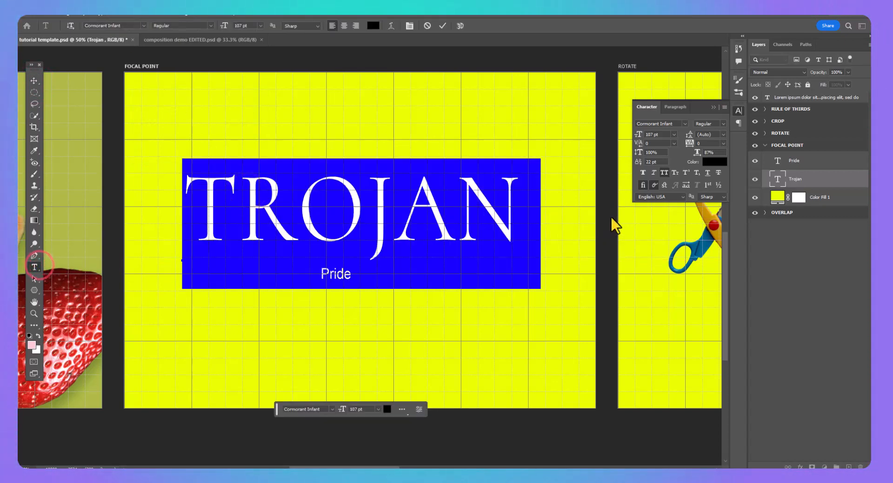
{"action": "left_click_drag", "start_coordinate": [640, 137], "coordinate": [648, 139]}
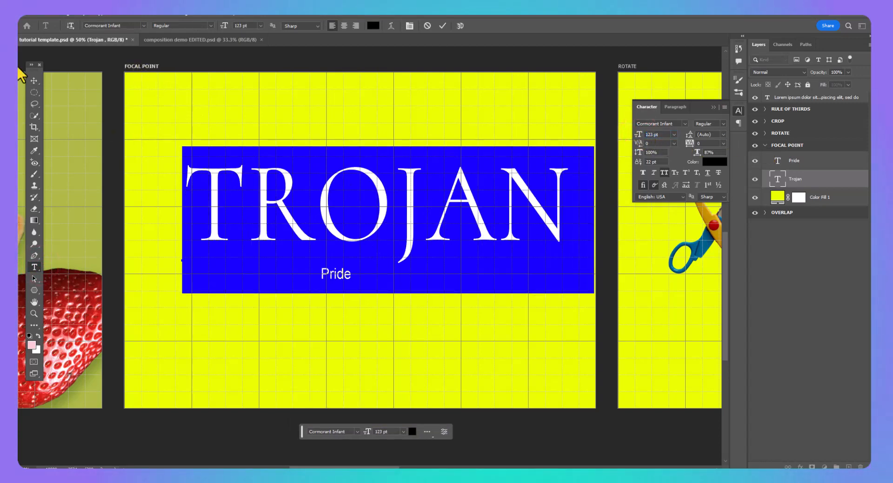
{"action": "left_click", "coordinate": [34, 80]}
{"action": "left_click", "coordinate": [385, 232]}
{"action": "left_click_drag", "start_coordinate": [385, 231], "coordinate": [364, 238]}
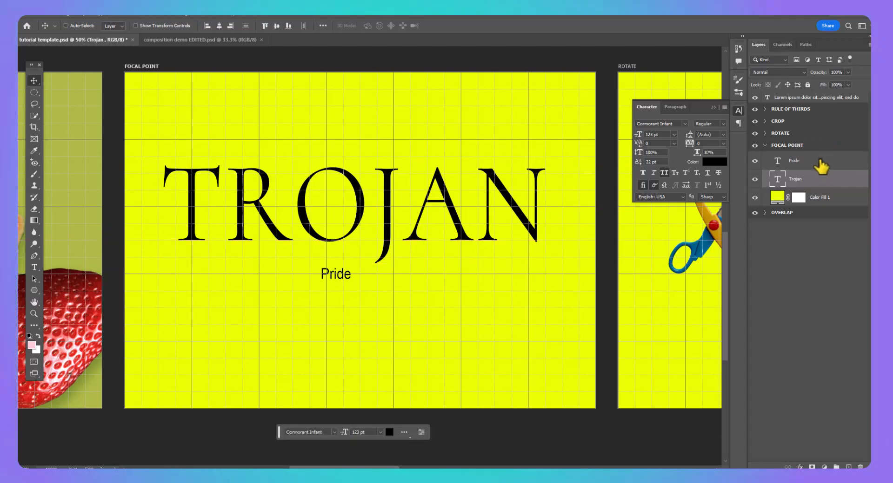
Step: Format the Pride text as all-caps Cormorant Infant at 44 pt with tracking set to 1600
{"action": "left_click", "coordinate": [818, 158]}
{"action": "left_click", "coordinate": [34, 267]}
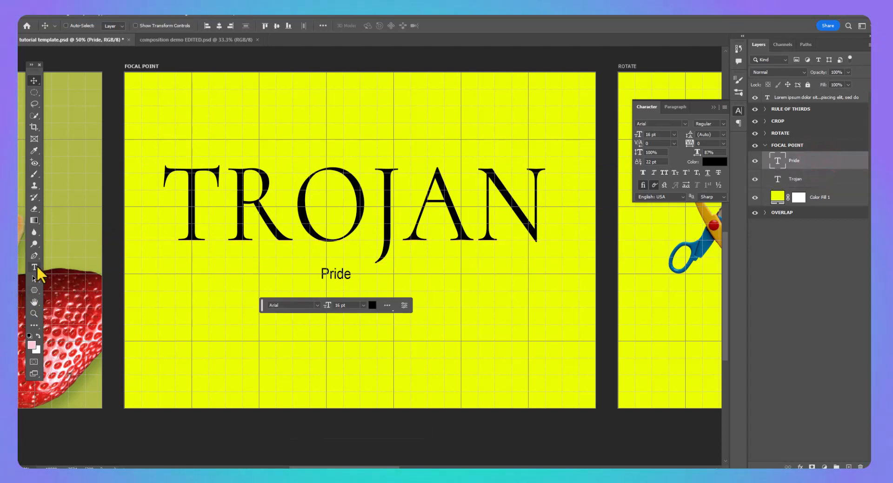
{"action": "double_click", "coordinate": [340, 272]}
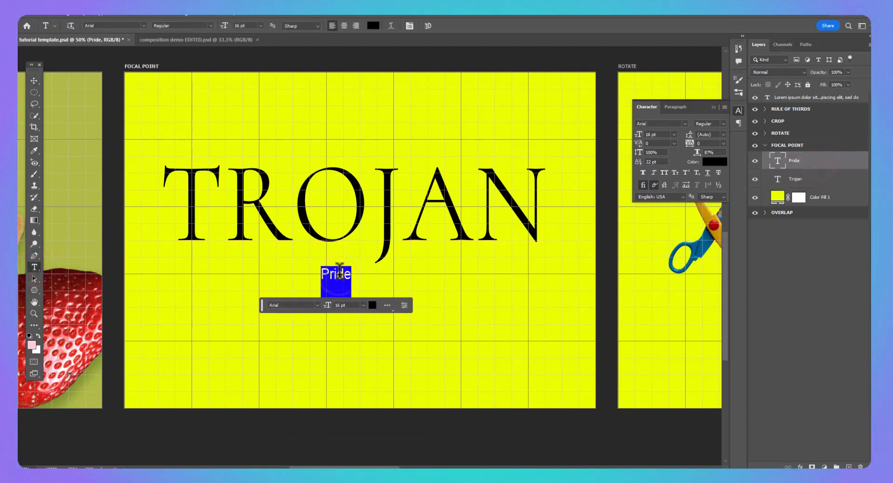
{"action": "left_click", "coordinate": [141, 25]}
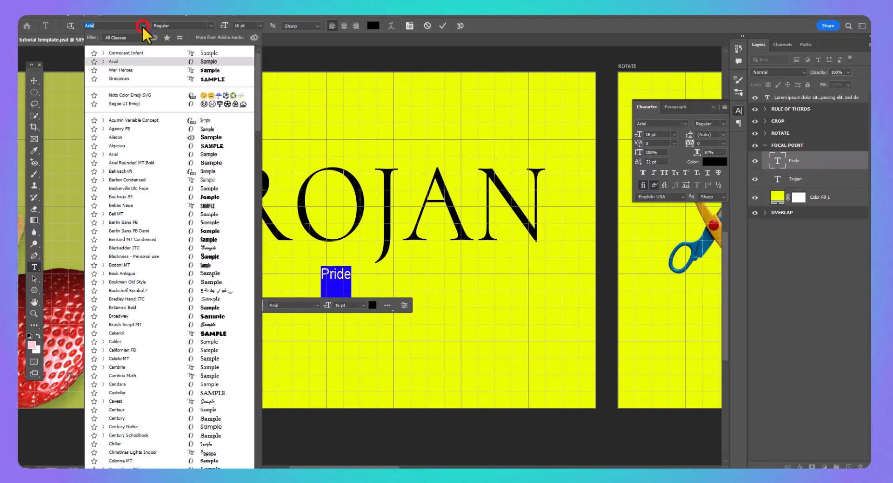
{"action": "left_click", "coordinate": [124, 55]}
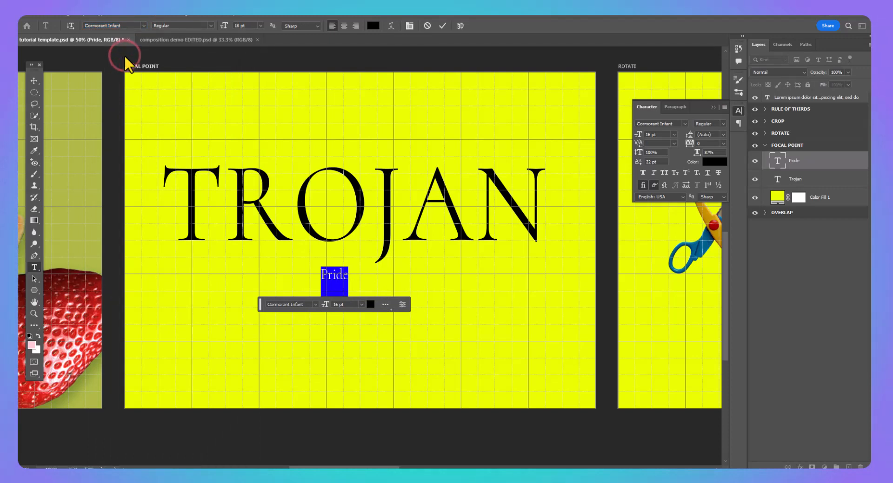
{"action": "left_click", "coordinate": [665, 173]}
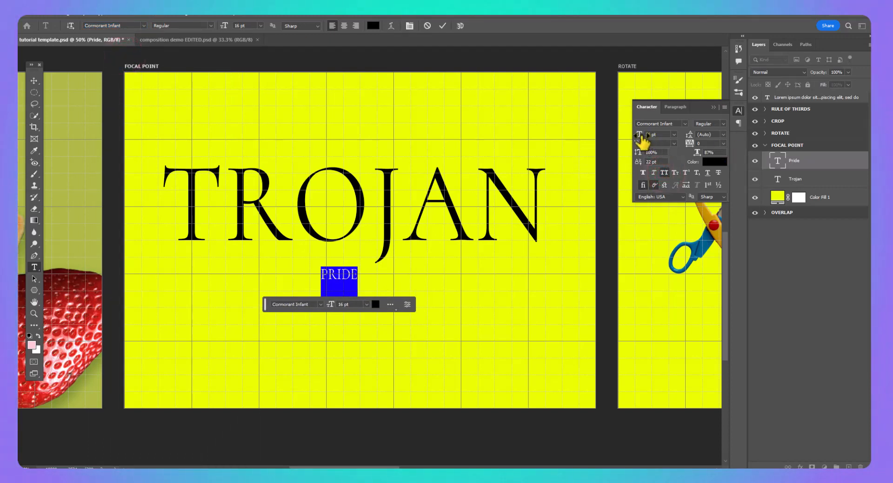
{"action": "left_click_drag", "start_coordinate": [641, 138], "coordinate": [721, 142]}
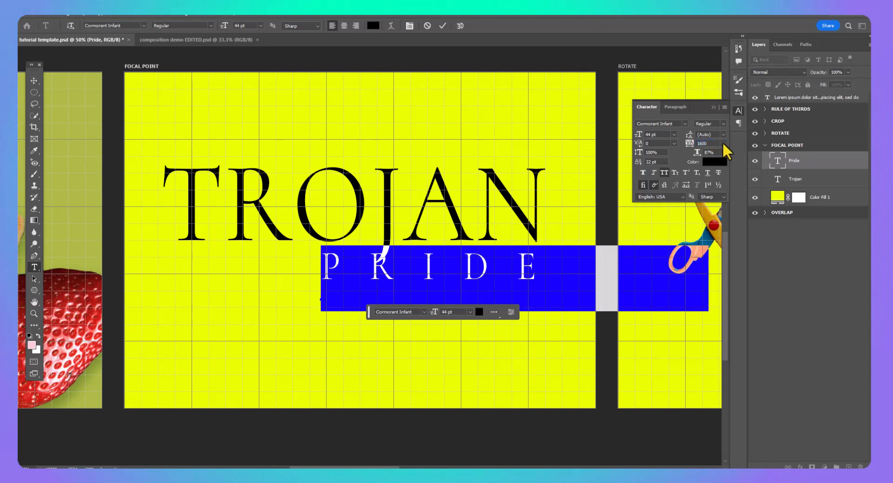
Step: Move the PRIDE text directly beneath TROJAN so that it is centered under the larger word
{"action": "left_click", "coordinate": [37, 84]}
{"action": "left_click_drag", "start_coordinate": [408, 274], "coordinate": [276, 285]}
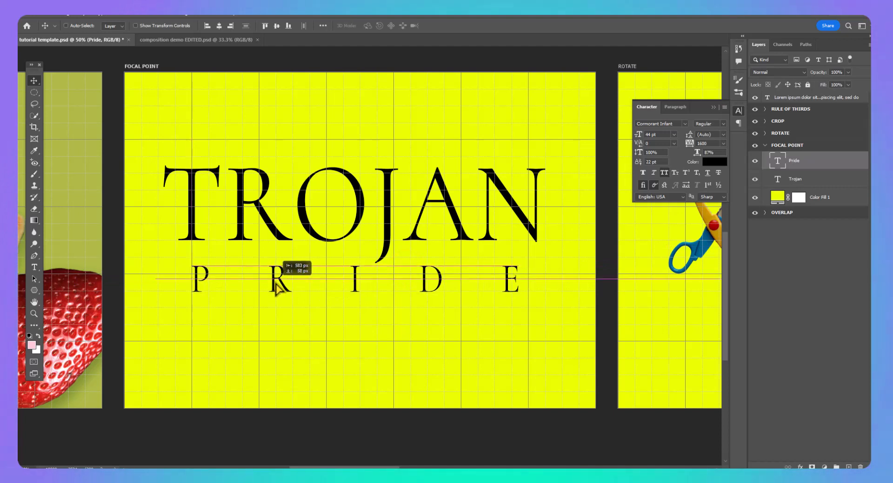
{"action": "left_click_drag", "start_coordinate": [276, 284], "coordinate": [276, 284]}
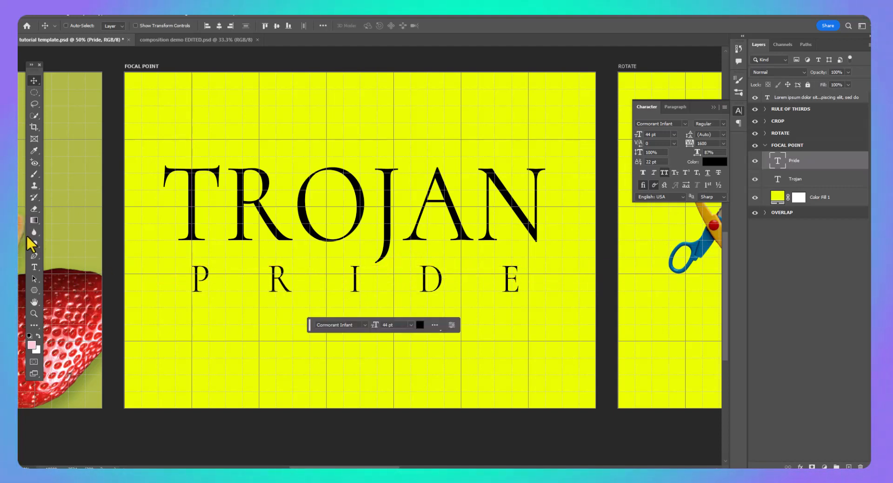
Step: Show the rulers and place vertical guides at the outer edges of the T and N in TROJAN
{"action": "left_click", "coordinate": [34, 266]}
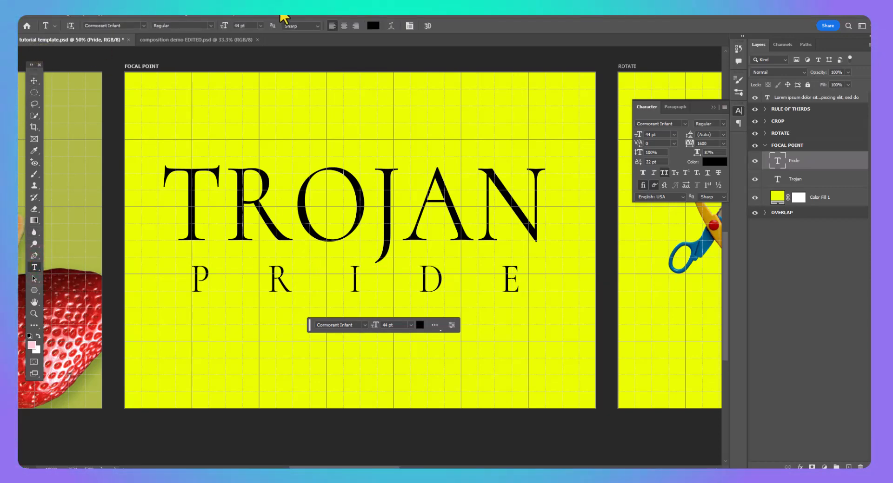
{"action": "left_click", "coordinate": [173, 17]}
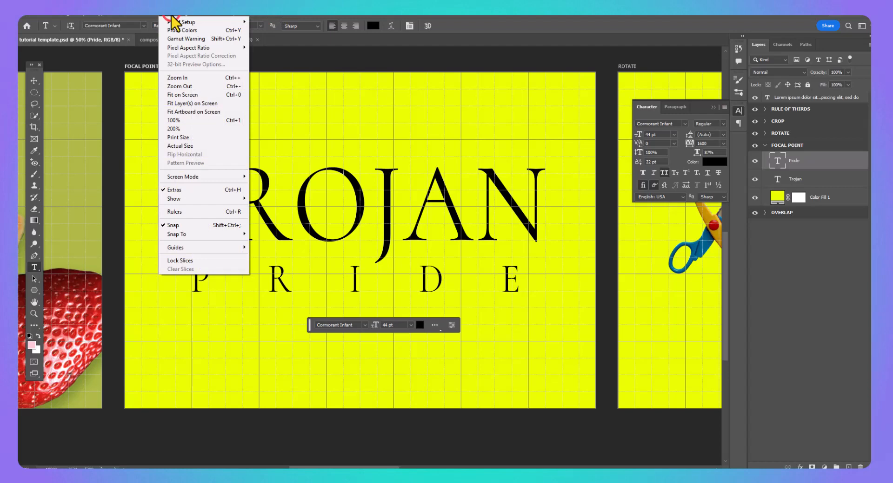
{"action": "left_click", "coordinate": [205, 216]}
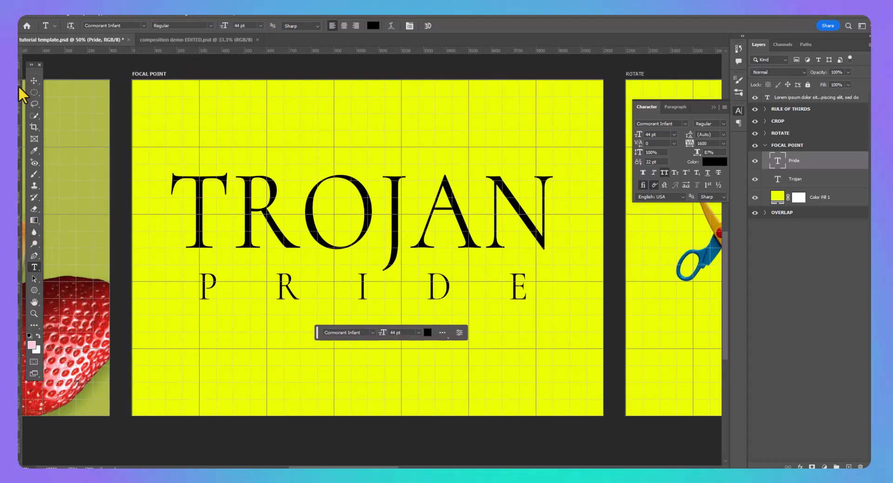
{"action": "left_click_drag", "start_coordinate": [20, 89], "coordinate": [166, 110]}
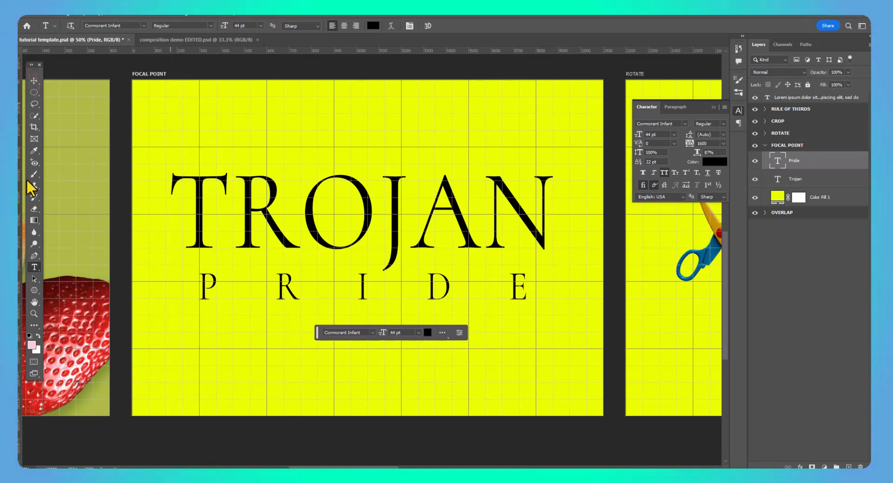
{"action": "left_click_drag", "start_coordinate": [21, 189], "coordinate": [552, 207]}
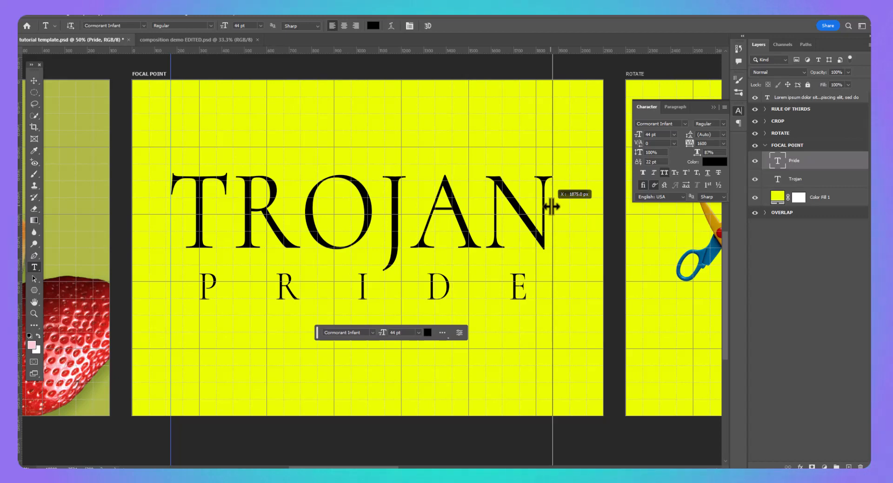
{"action": "left_click_drag", "start_coordinate": [552, 207], "coordinate": [551, 207]}
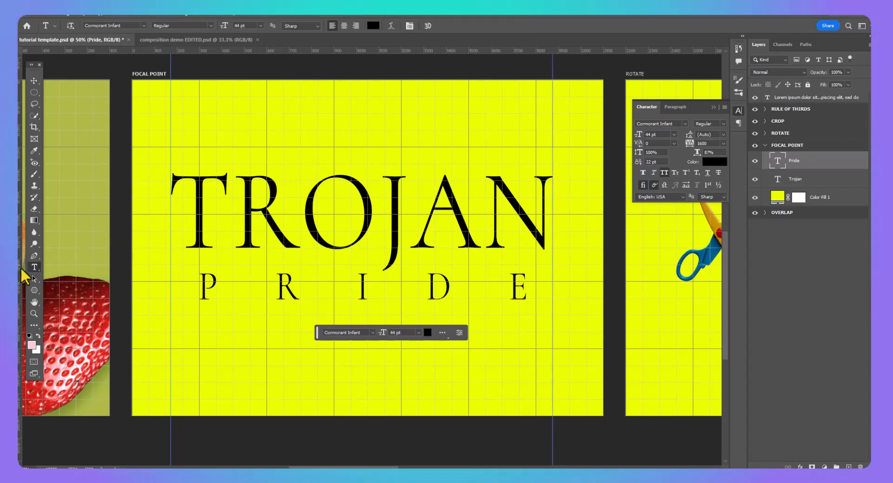
Step: Select all of the TROJAN text and slightly reduce its font size
{"action": "left_click", "coordinate": [804, 183]}
{"action": "left_click", "coordinate": [434, 204]}
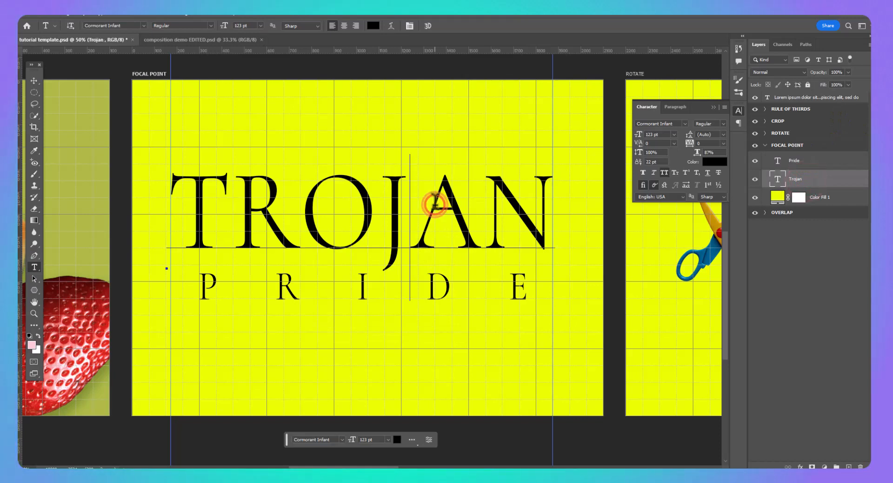
{"action": "key", "text": "ctrl+a"}
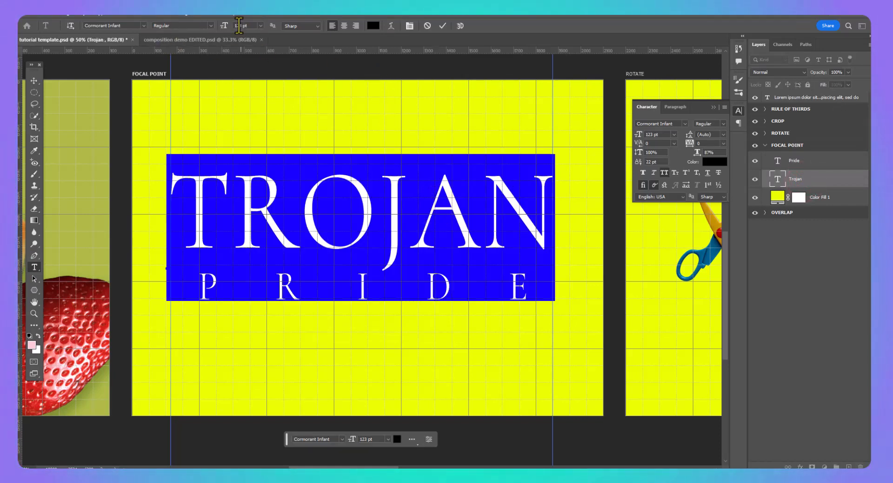
{"action": "left_click", "coordinate": [223, 25]}
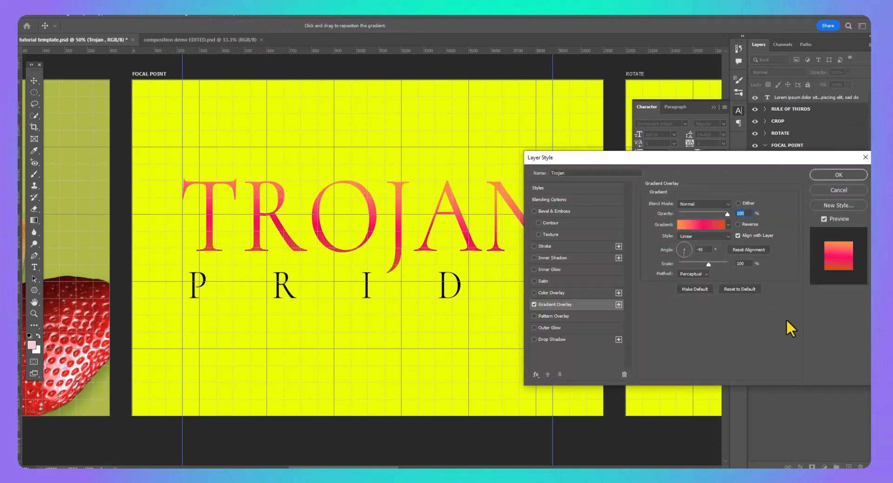
Step: Edit the gradient of the Trojan layer's Gradient Overlay, changing its end color stop to black
{"action": "left_click", "coordinate": [712, 227]}
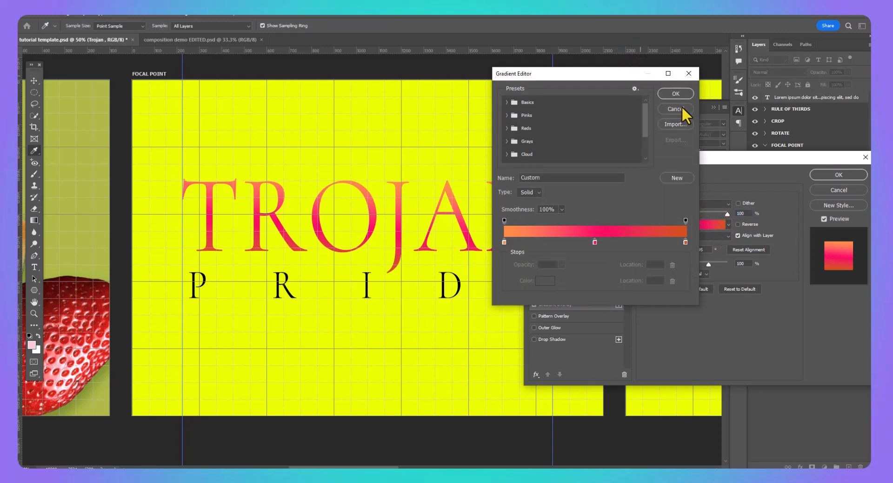
{"action": "double_click", "coordinate": [685, 241]}
{"action": "left_click", "coordinate": [354, 184]}
{"action": "left_click", "coordinate": [662, 123]}
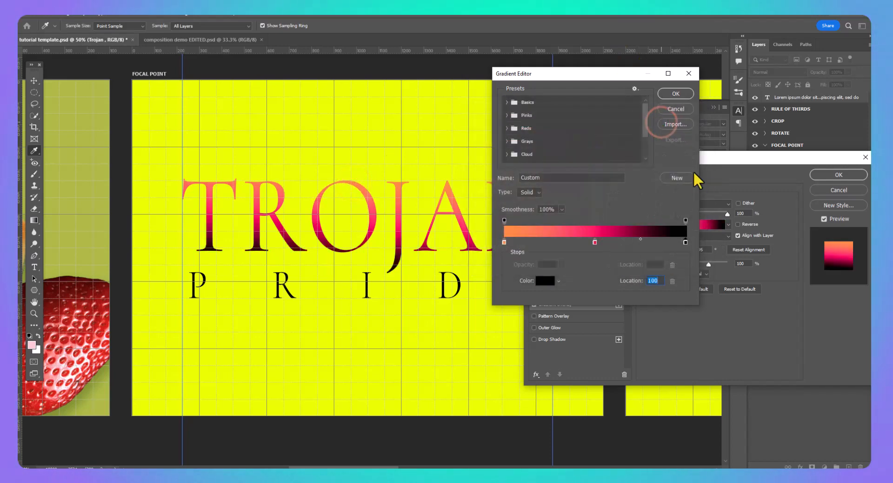
{"action": "double_click", "coordinate": [684, 242]}
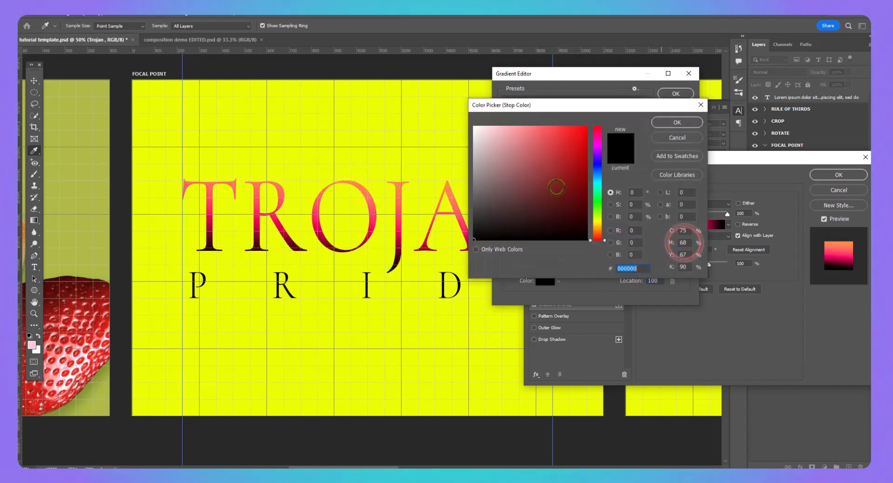
{"action": "left_click_drag", "start_coordinate": [530, 107], "coordinate": [548, 228]}
{"action": "left_click_drag", "start_coordinate": [551, 258], "coordinate": [548, 291]}
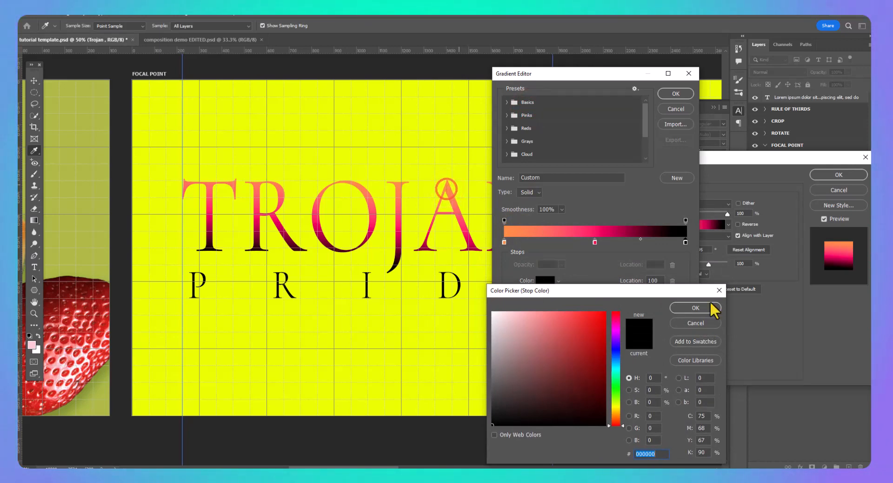
{"action": "left_click", "coordinate": [703, 324]}
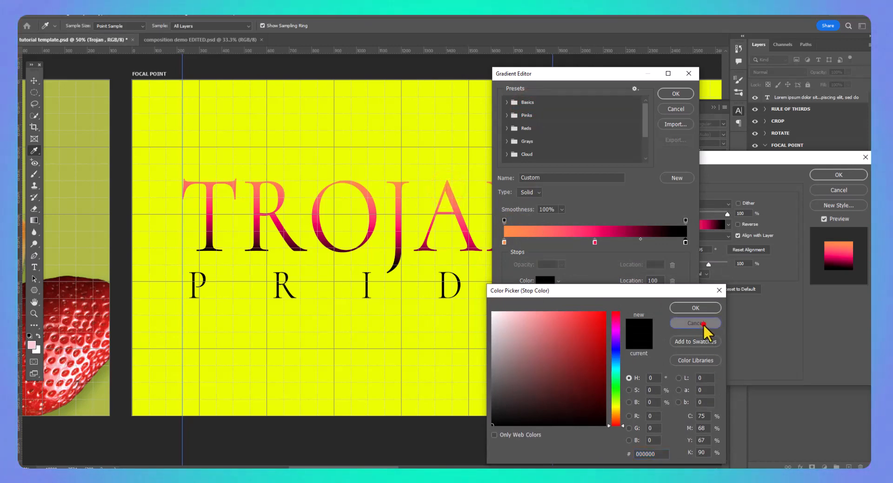
Step: Copy the gradient's start color ff8e44 to its end color stop and apply the Gradient Overlay to the Trojan layer
{"action": "double_click", "coordinate": [504, 242]}
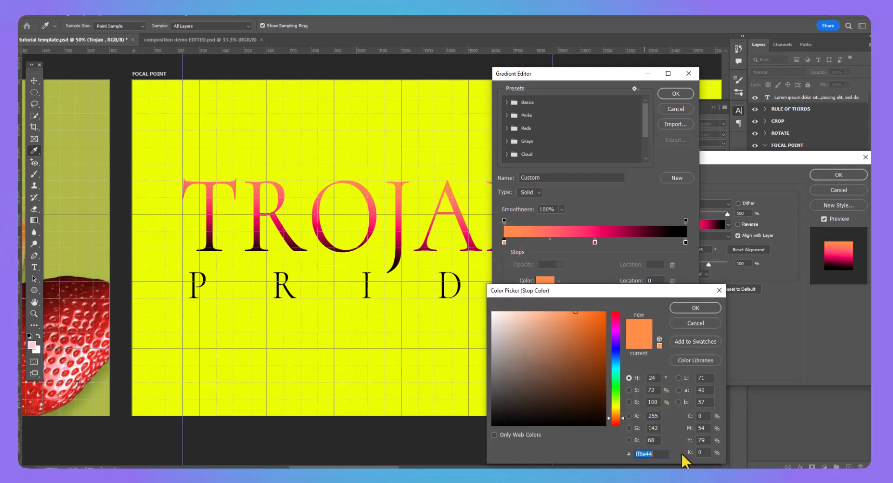
{"action": "left_click", "coordinate": [696, 308]}
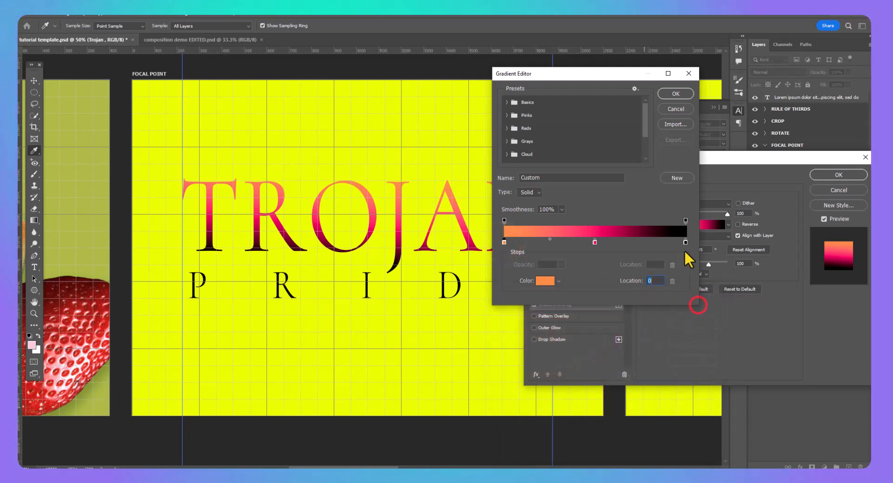
{"action": "double_click", "coordinate": [684, 241]}
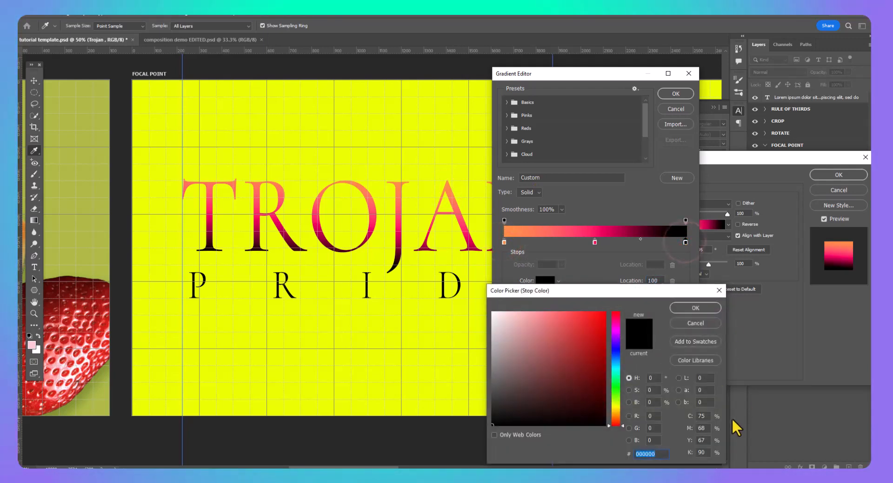
{"action": "type", "text": "ff8e44"}
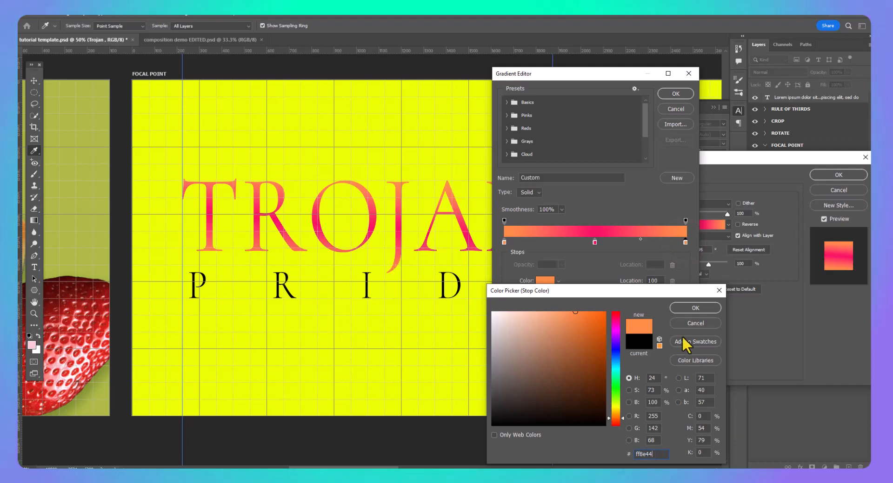
{"action": "left_click", "coordinate": [690, 305]}
{"action": "left_click", "coordinate": [687, 93]}
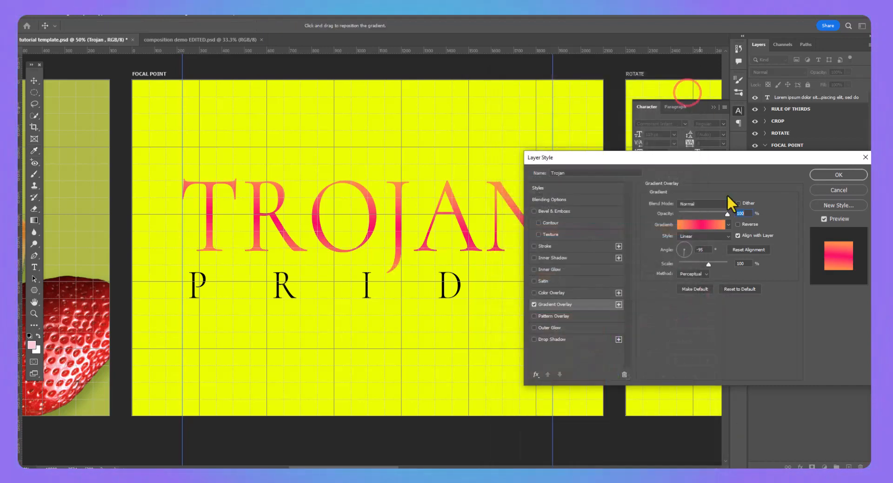
{"action": "left_click", "coordinate": [829, 175]}
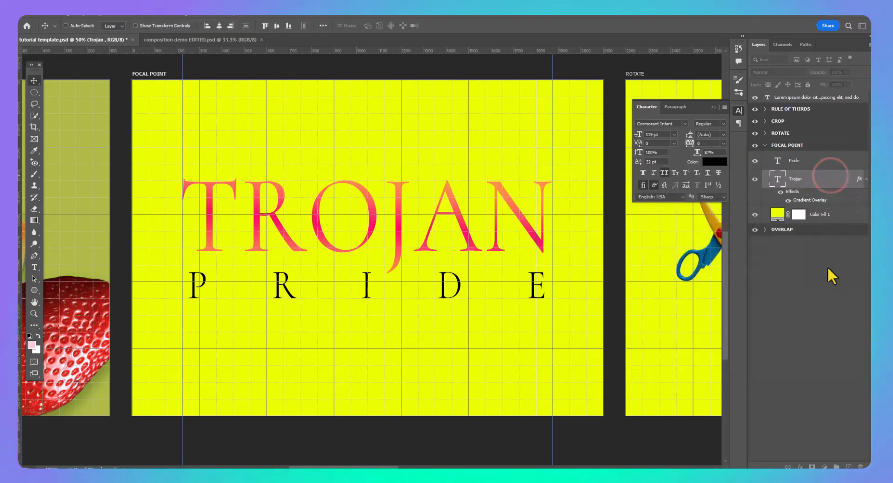
Step: Add a Drop Shadow to the Trojan layer, reducing its size to 24 px and its spread to 11%
{"action": "left_click", "coordinate": [790, 192]}
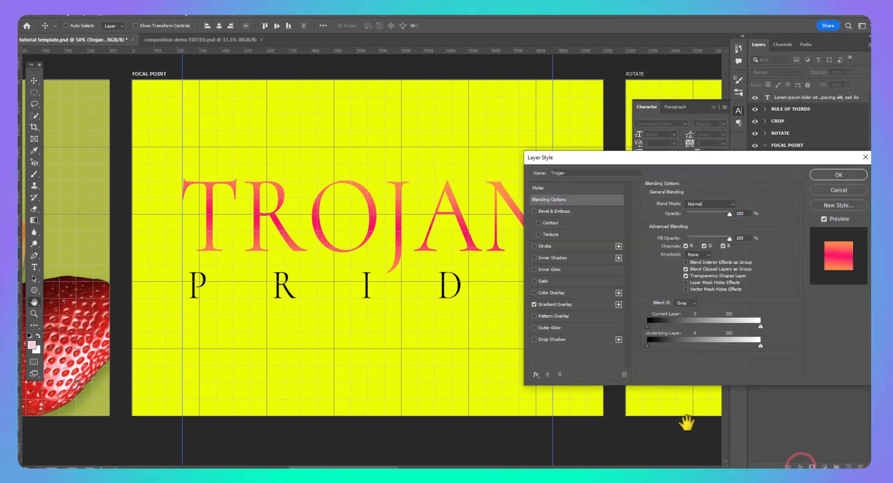
{"action": "left_click", "coordinate": [538, 339]}
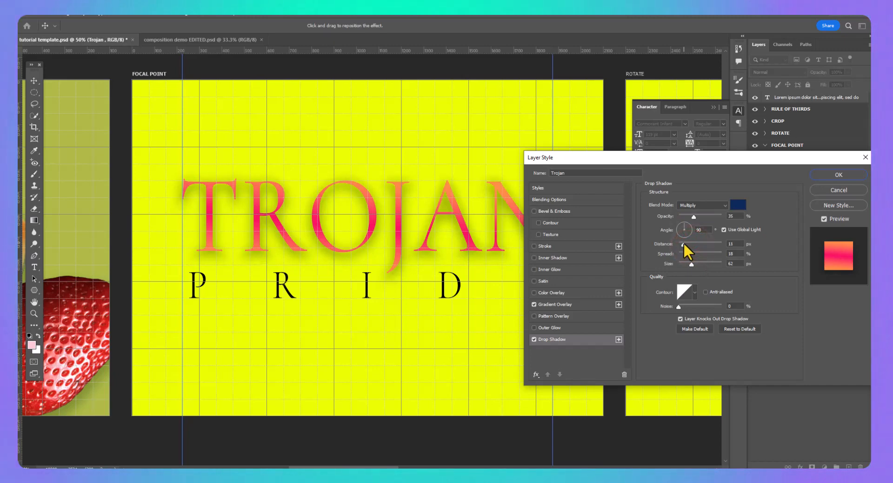
{"action": "left_click_drag", "start_coordinate": [691, 263], "coordinate": [685, 263]}
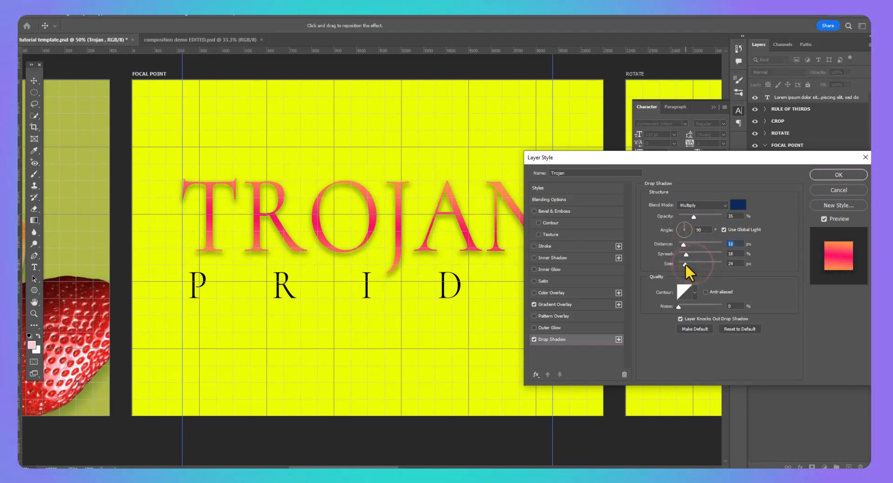
{"action": "left_click", "coordinate": [684, 263]}
{"action": "left_click", "coordinate": [684, 253]}
{"action": "left_click", "coordinate": [683, 254]}
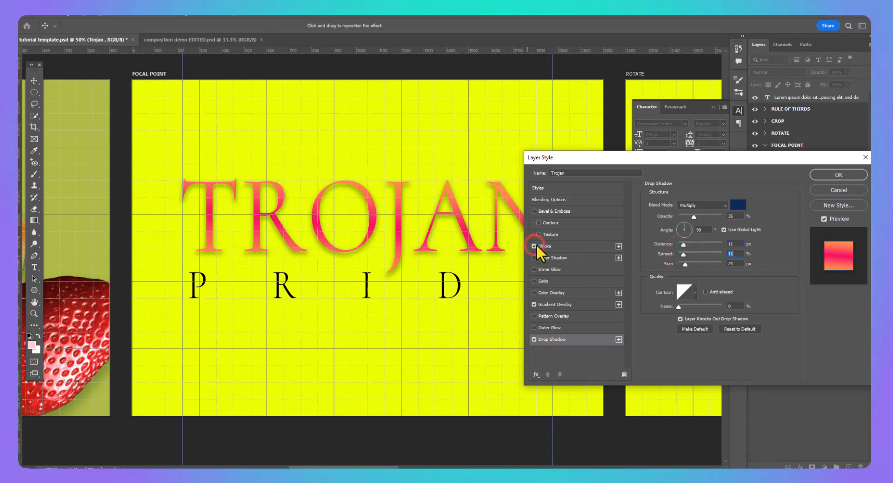
Step: Add a 5 px outside stroke to the Trojan layer in pink fa3060 sampled from the lettering, and apply the layer style
{"action": "left_click", "coordinate": [556, 245]}
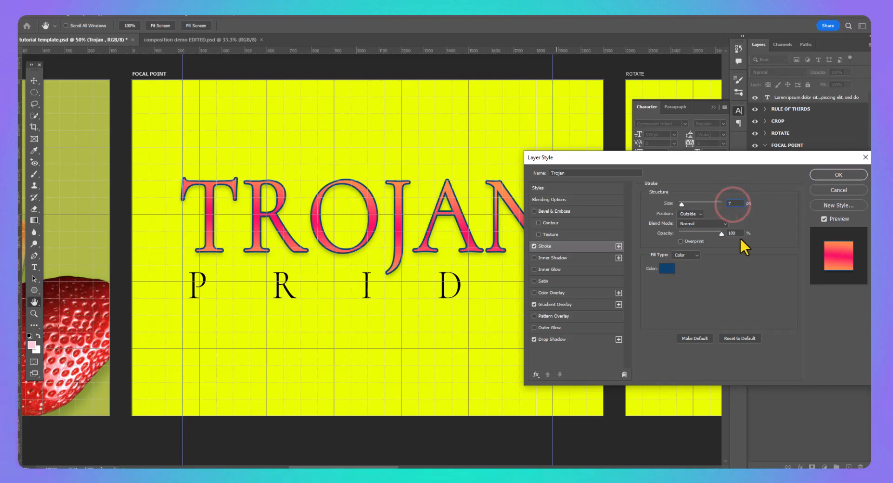
{"action": "key", "text": "BackSpace"}
{"action": "type", "text": "5"}
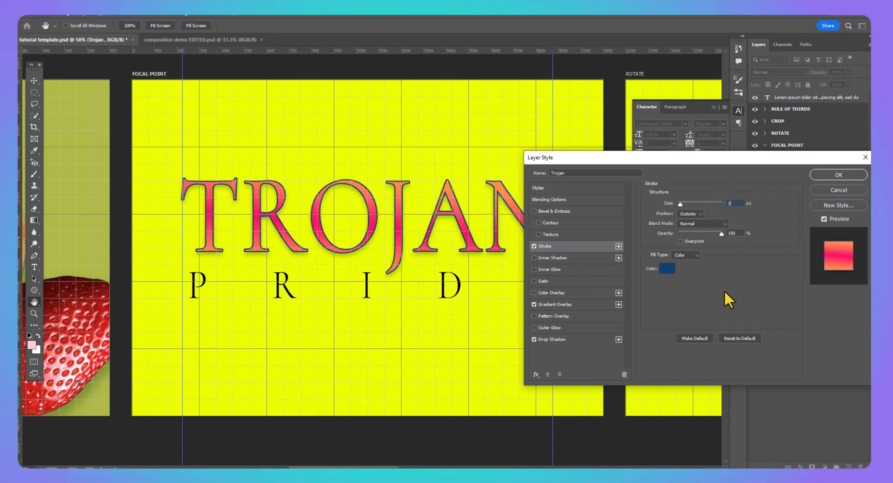
{"action": "left_click", "coordinate": [672, 268]}
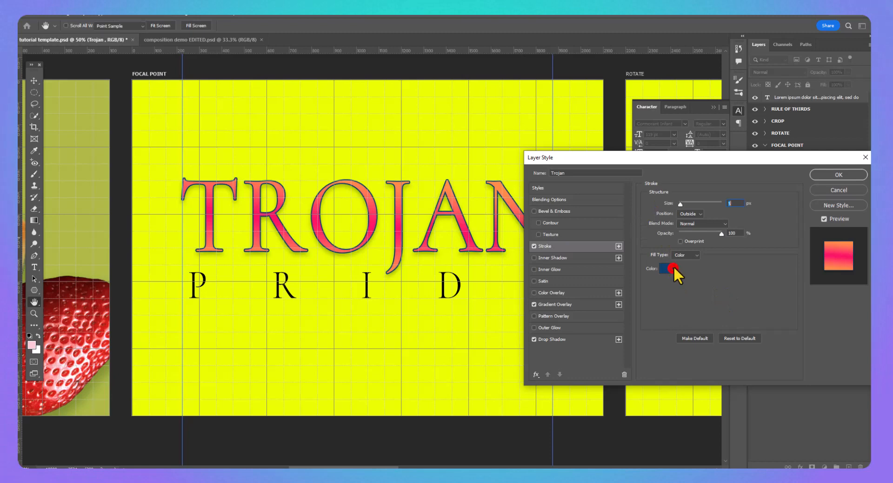
{"action": "left_click", "coordinate": [374, 216]}
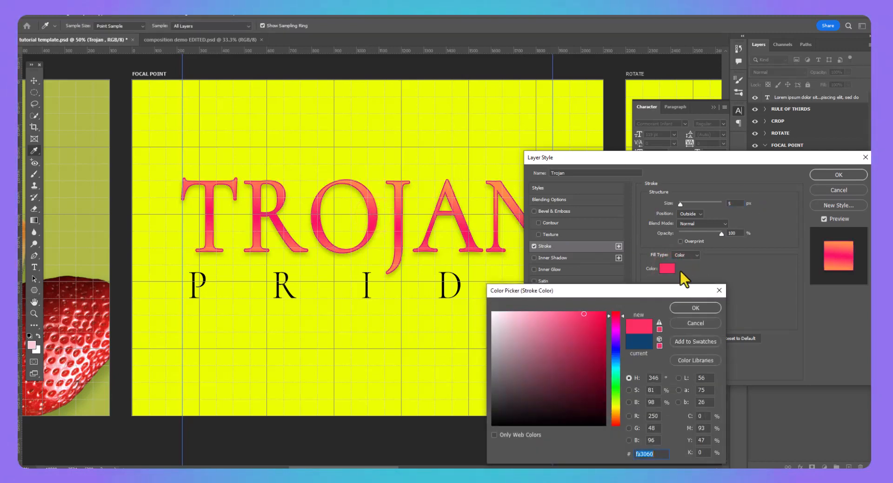
{"action": "left_click", "coordinate": [695, 309]}
{"action": "left_click", "coordinate": [843, 173]}
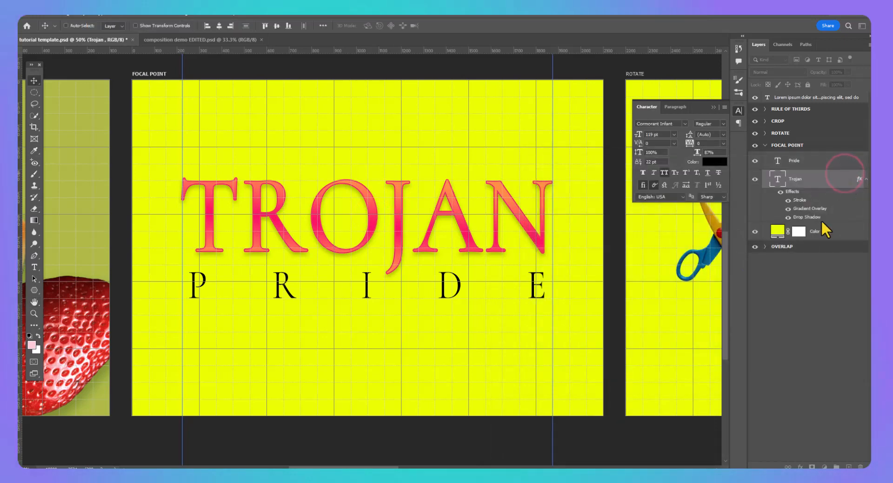
Step: Change the FOCAL POINT artboard's Color Fill 1 background to the muted blue 7193b7
{"action": "left_click", "coordinate": [777, 231]}
{"action": "double_click", "coordinate": [778, 231]}
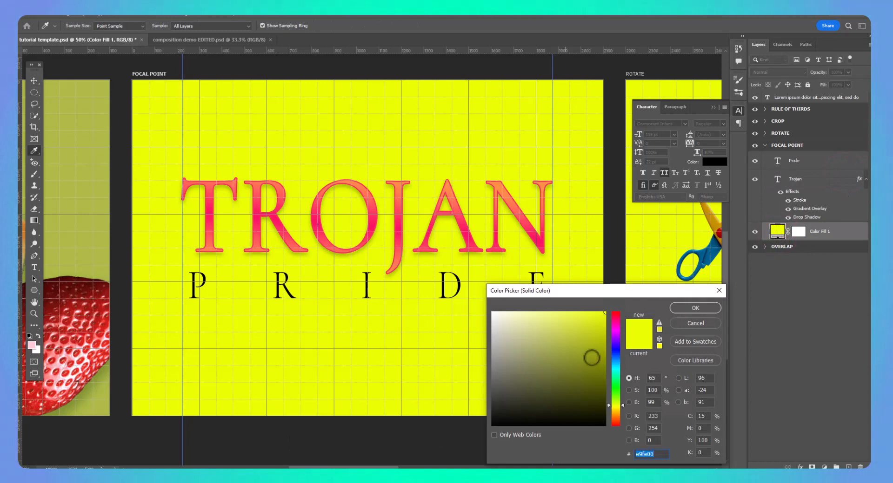
{"action": "left_click", "coordinate": [615, 368]}
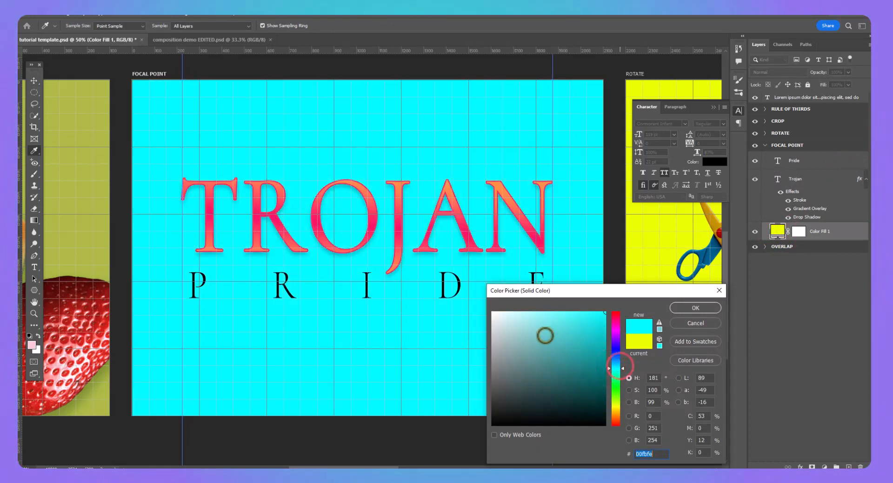
{"action": "left_click", "coordinate": [522, 323]}
{"action": "left_click", "coordinate": [528, 349]}
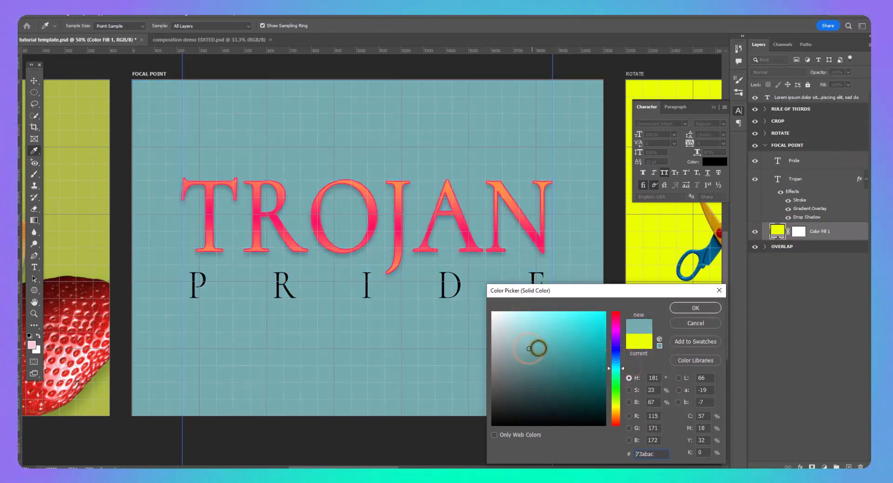
{"action": "left_click", "coordinate": [612, 357]}
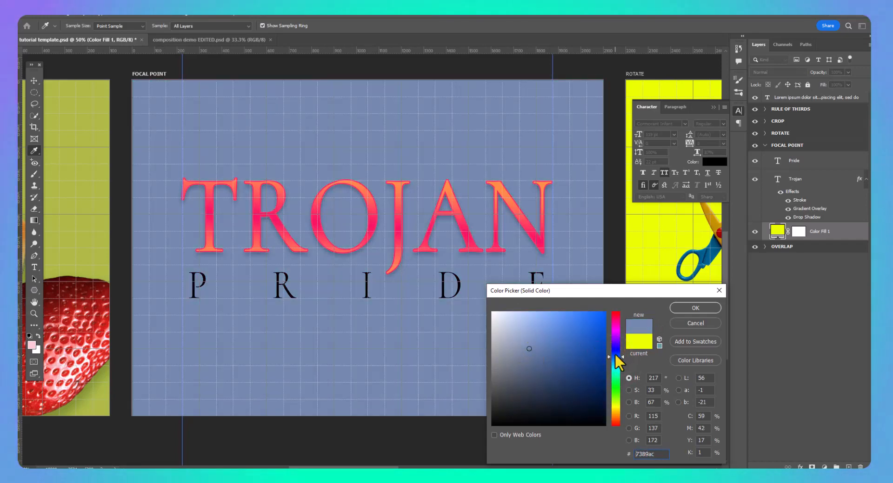
{"action": "left_click", "coordinate": [616, 355]}
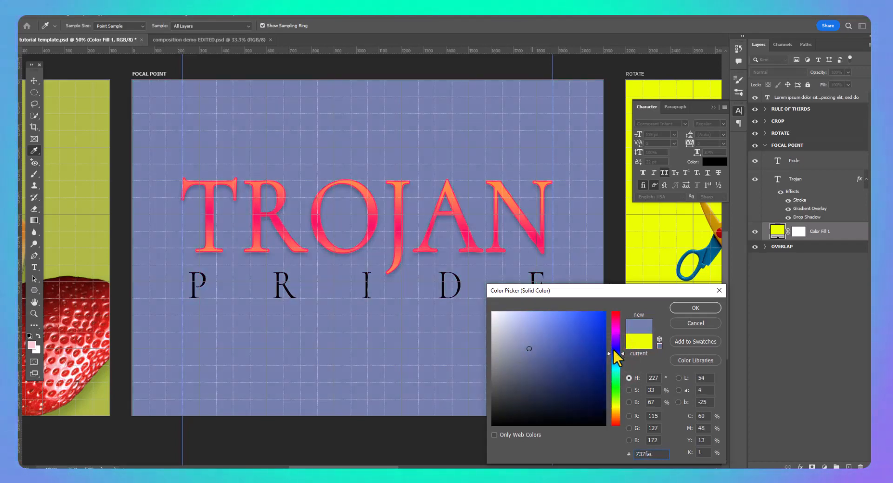
{"action": "left_click", "coordinate": [615, 359]}
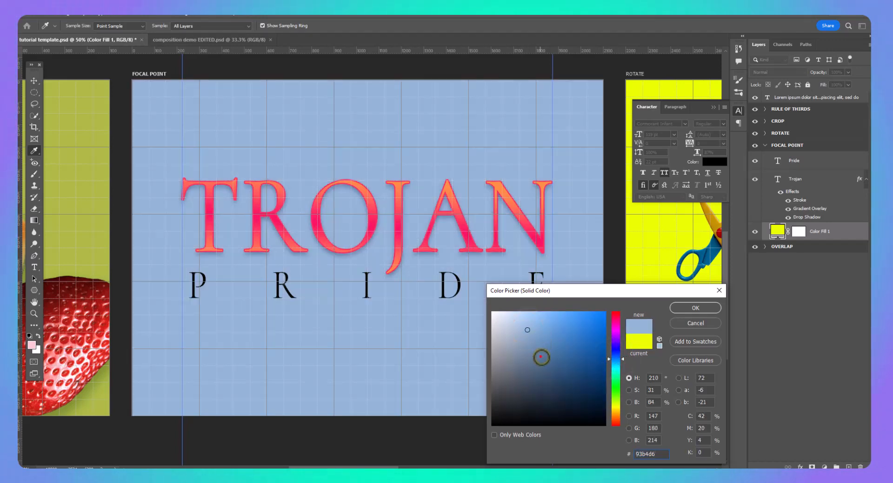
{"action": "left_click", "coordinate": [541, 357]}
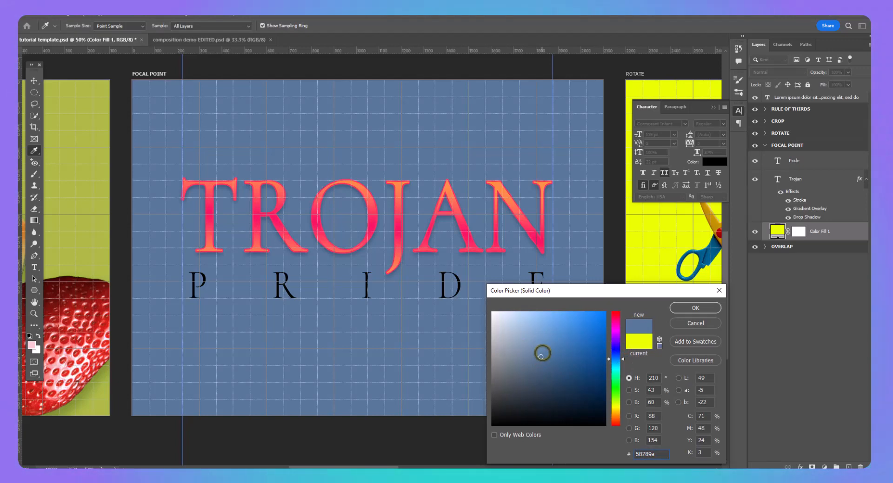
{"action": "left_click", "coordinate": [536, 345]}
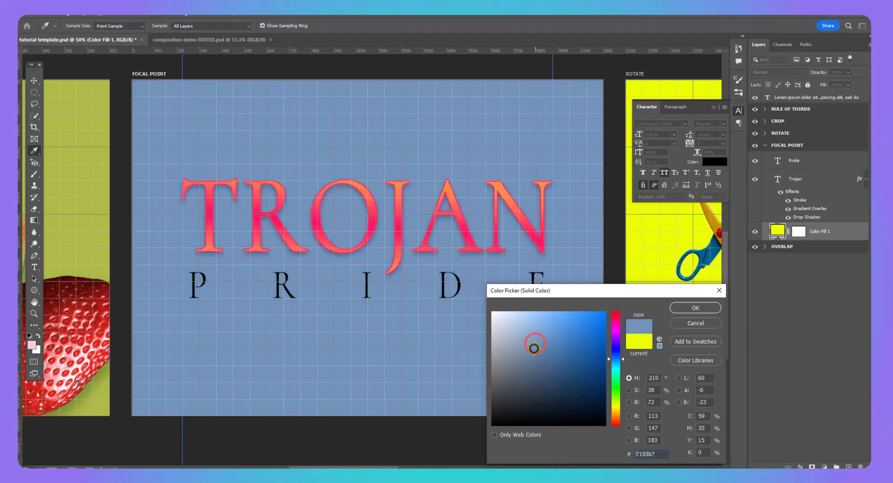
{"action": "left_click", "coordinate": [711, 309]}
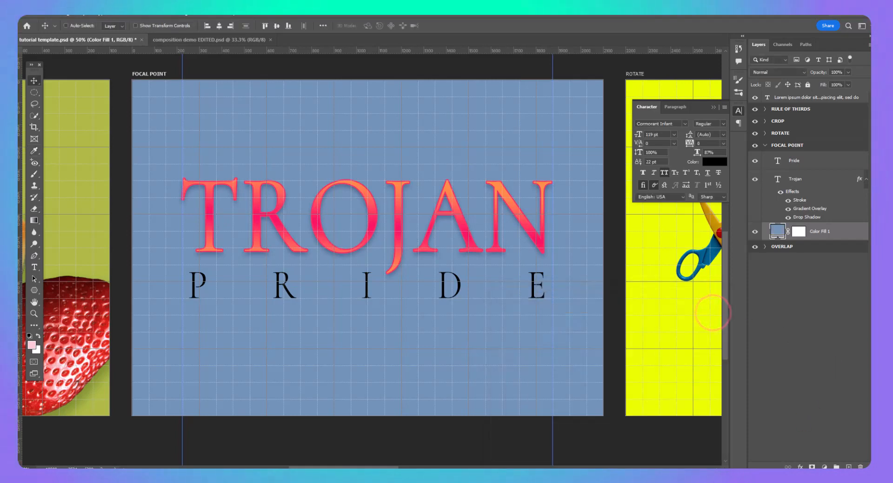
Step: Copy the Trojan layer's layer style and paste it onto the Pride layer
{"action": "left_click", "coordinate": [828, 179]}
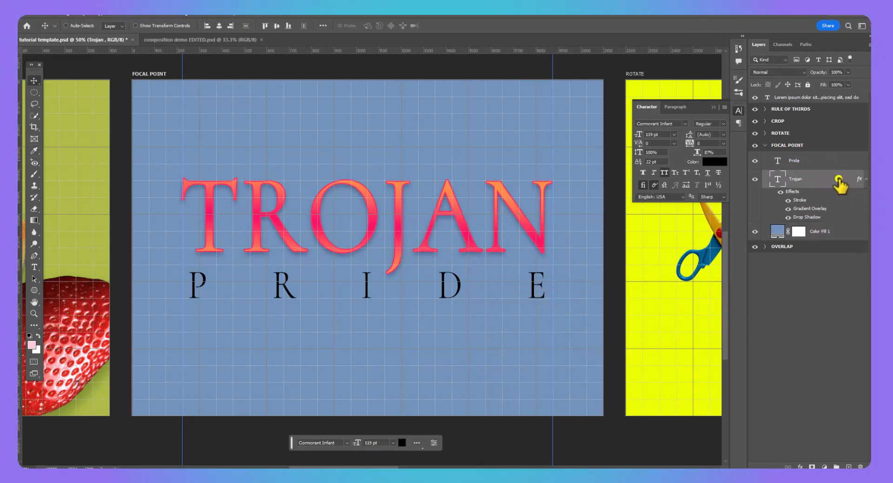
{"action": "right_click", "coordinate": [839, 180]}
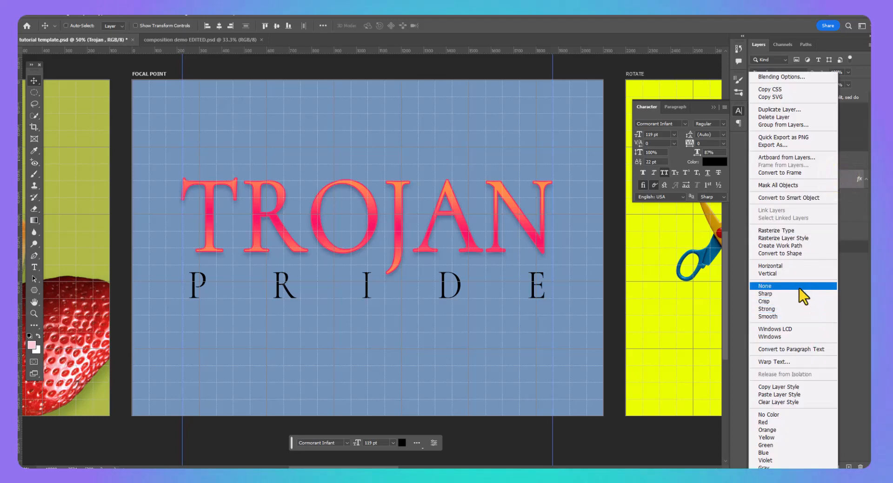
{"action": "left_click", "coordinate": [783, 387]}
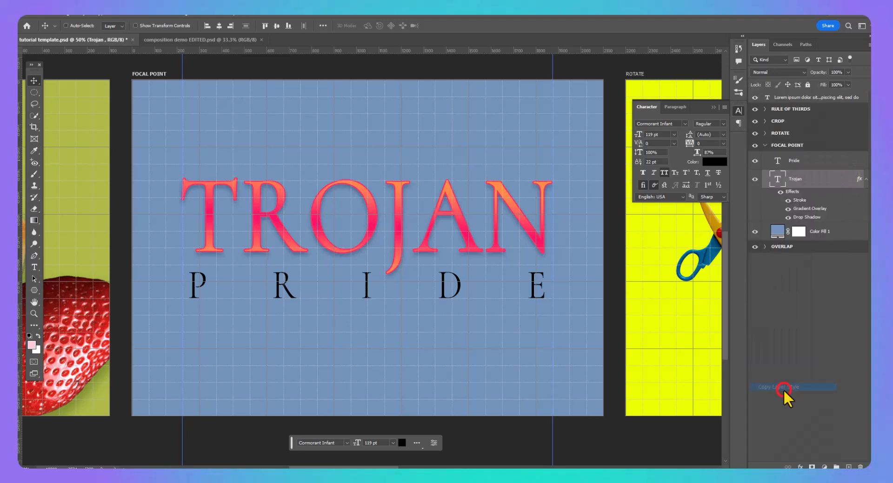
{"action": "left_click", "coordinate": [806, 161]}
{"action": "right_click", "coordinate": [807, 164]}
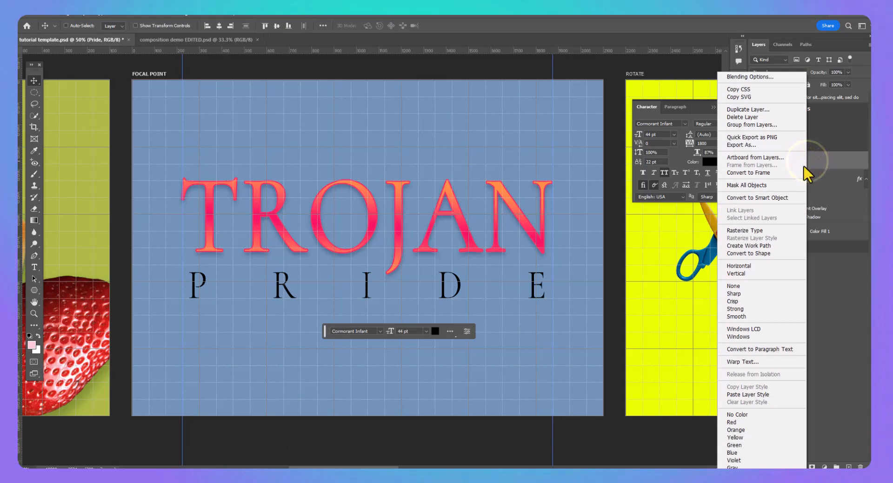
{"action": "left_click", "coordinate": [783, 394]}
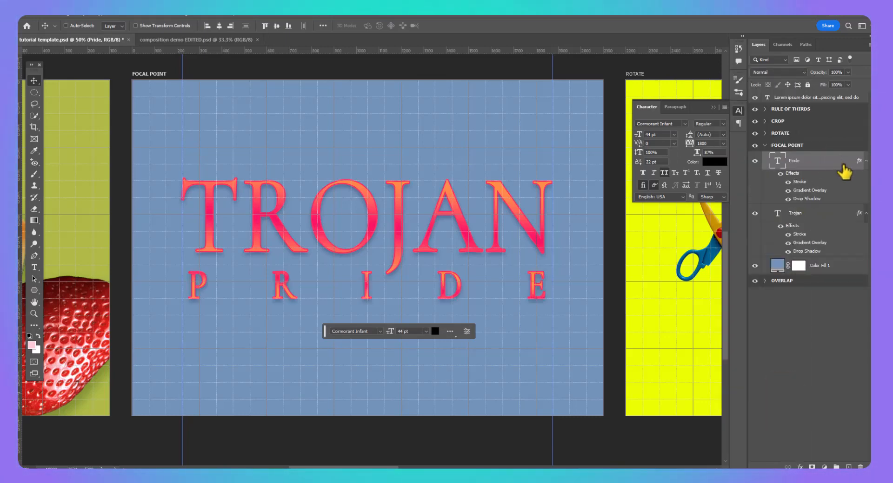
Step: Replace the Pride layer's Gradient Overlay with an orange Color Overlay at 100% opacity
{"action": "double_click", "coordinate": [790, 191]}
{"action": "left_click", "coordinate": [533, 305]}
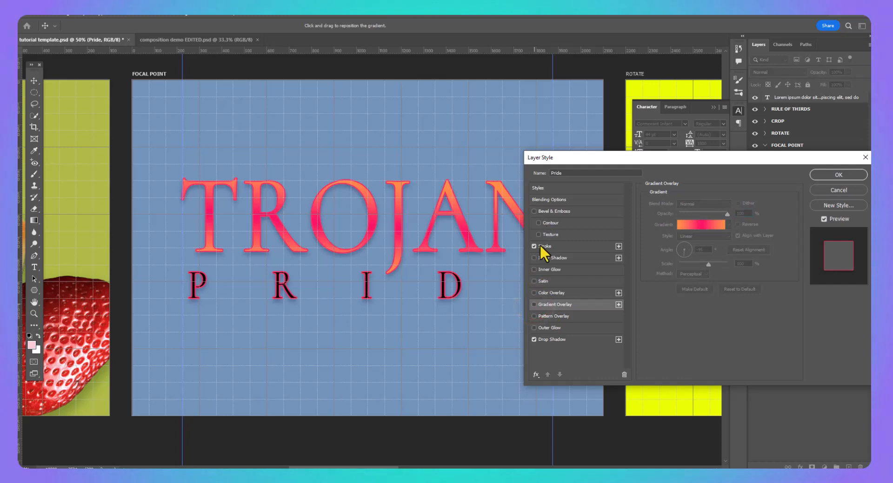
{"action": "left_click", "coordinate": [536, 292]}
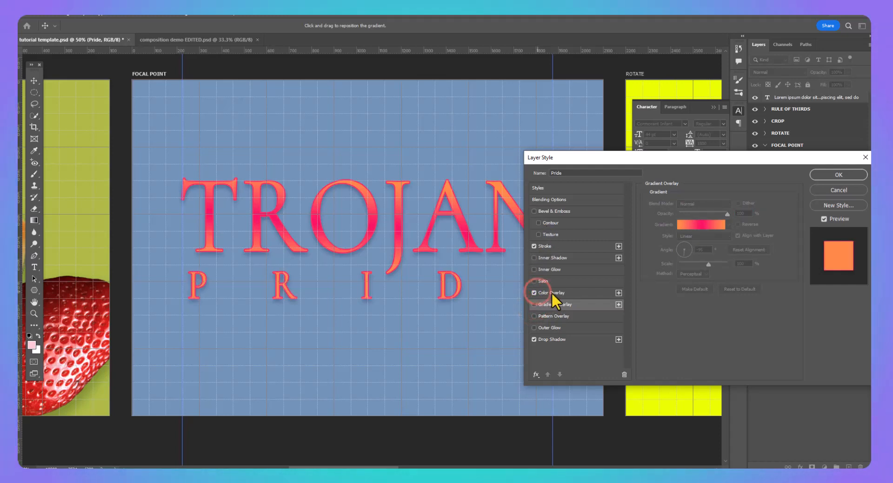
{"action": "left_click", "coordinate": [554, 292]}
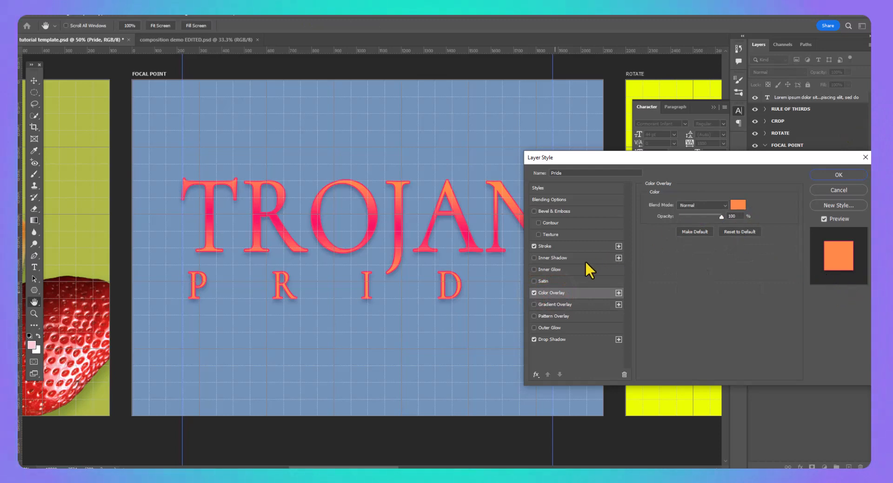
Step: Change the Pride layer's stroke color to a slightly darker shade of the background blue, 6181a2
{"action": "left_click", "coordinate": [559, 245]}
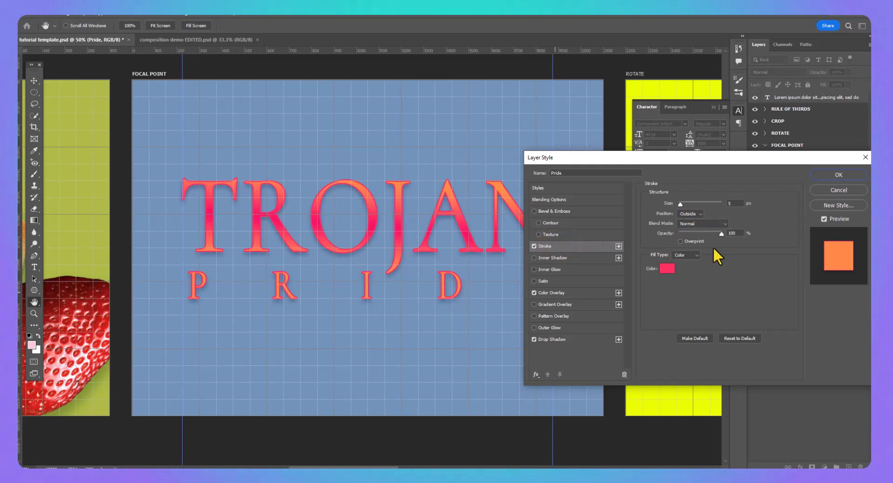
{"action": "left_click", "coordinate": [668, 268]}
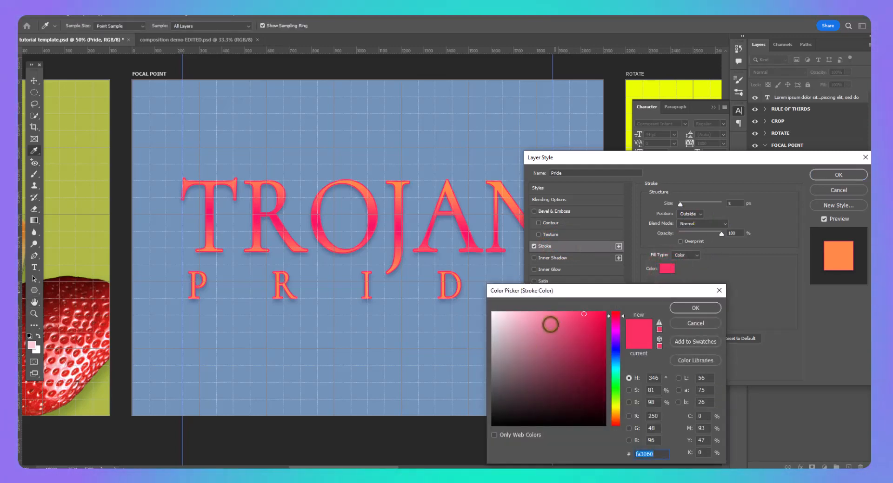
{"action": "left_click", "coordinate": [421, 303]}
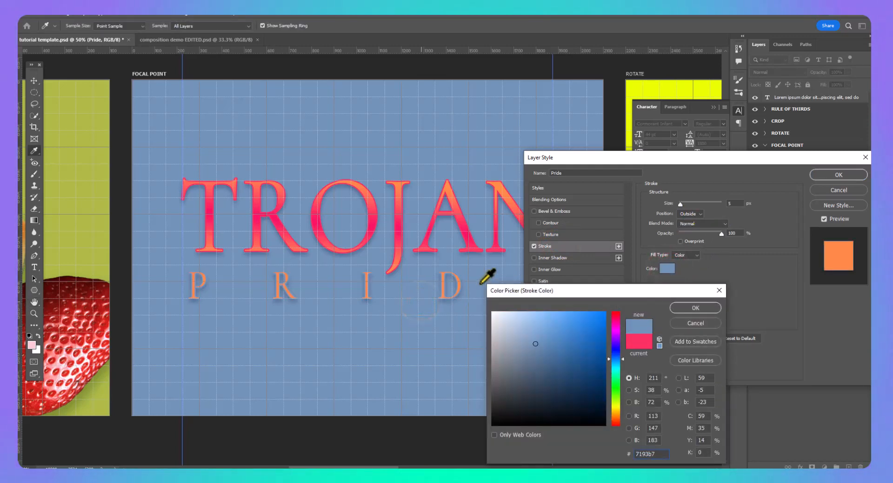
{"action": "left_click", "coordinate": [542, 375]}
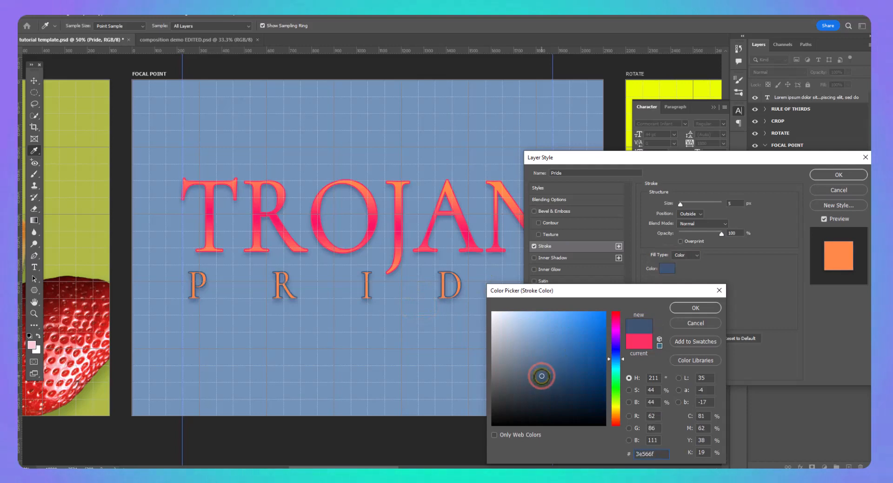
{"action": "left_click_drag", "start_coordinate": [540, 373], "coordinate": [537, 353]}
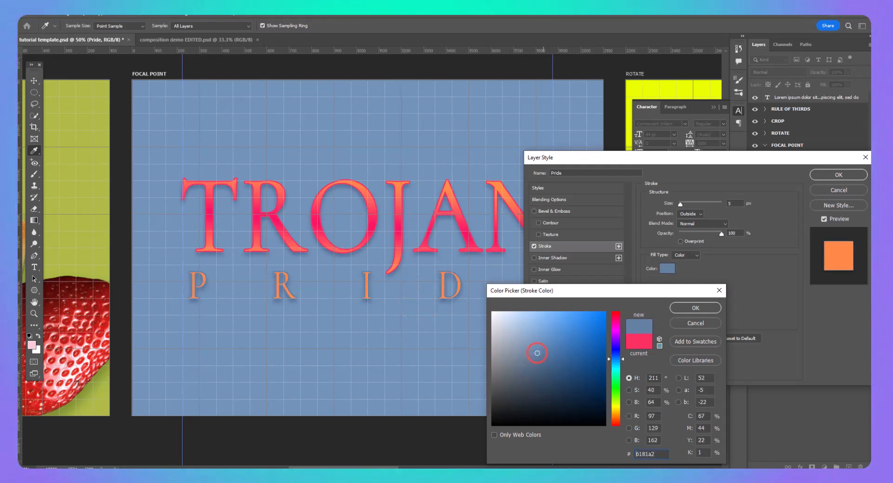
{"action": "left_click", "coordinate": [678, 311]}
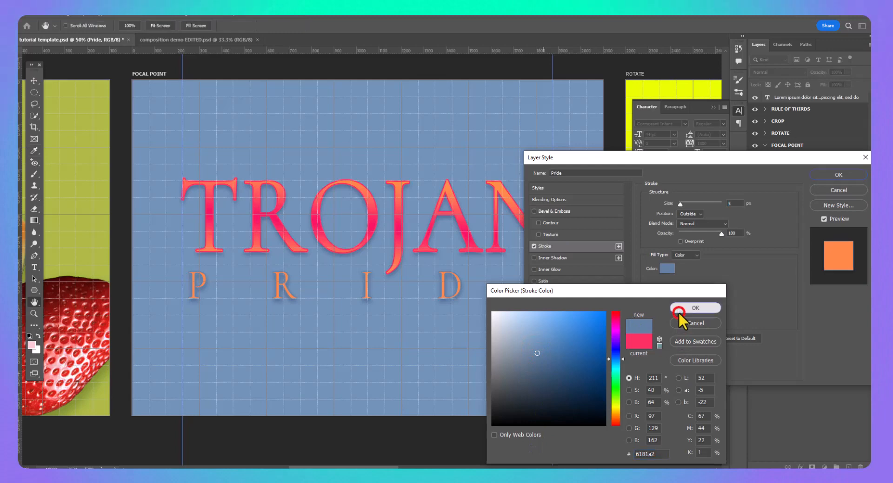
Step: Set the Pride layer's stroke size to 2 px and apply the layer style
{"action": "double_click", "coordinate": [730, 204]}
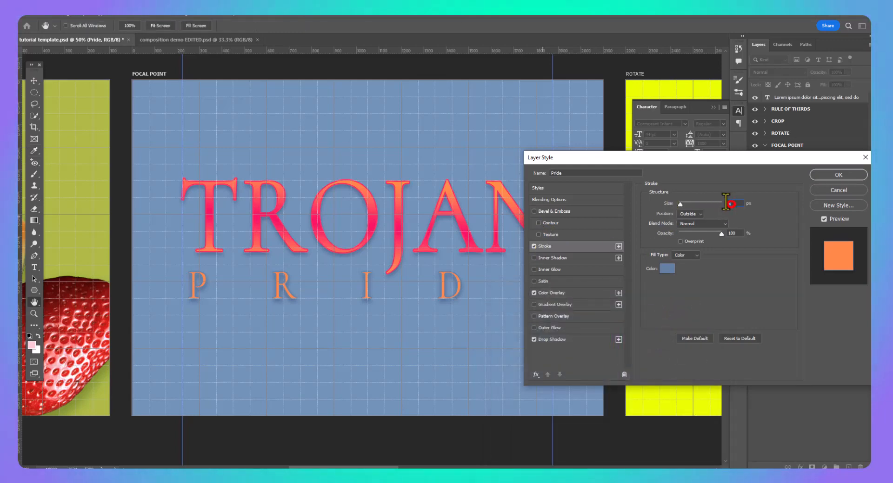
{"action": "type", "text": "2"}
{"action": "left_click", "coordinate": [770, 311]}
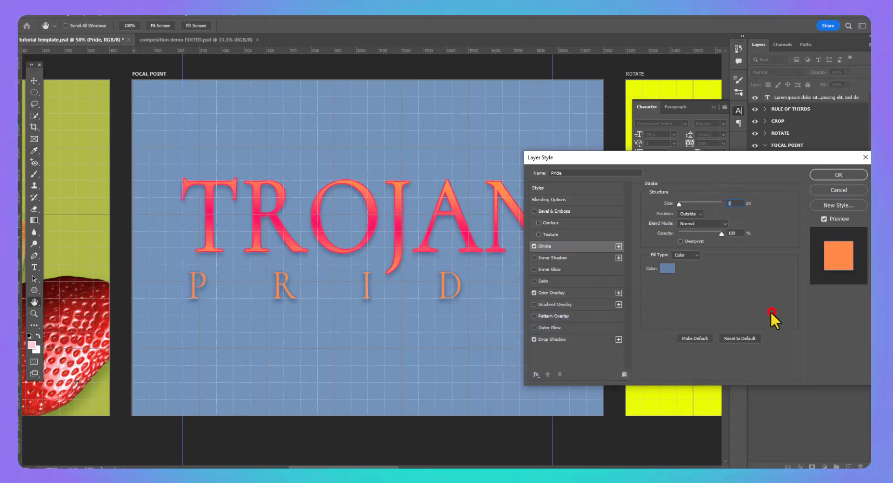
{"action": "left_click", "coordinate": [848, 176]}
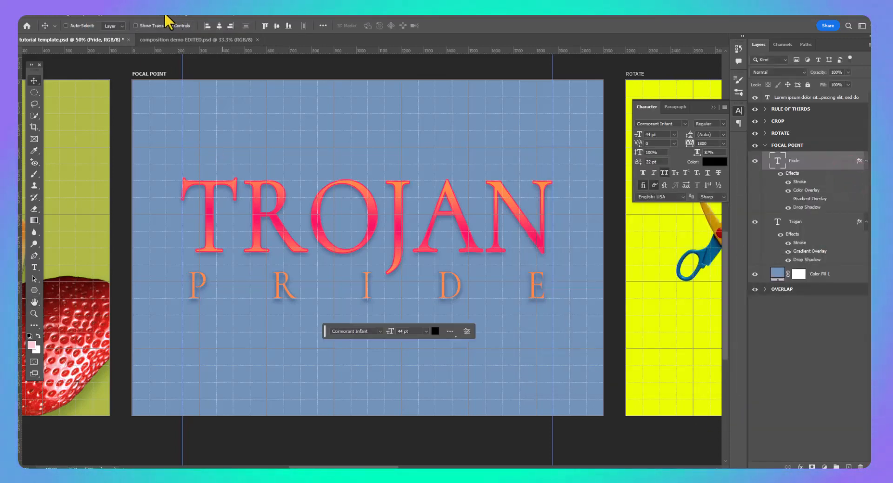
{"action": "left_click", "coordinate": [165, 17]}
{"action": "left_click", "coordinate": [205, 190]}
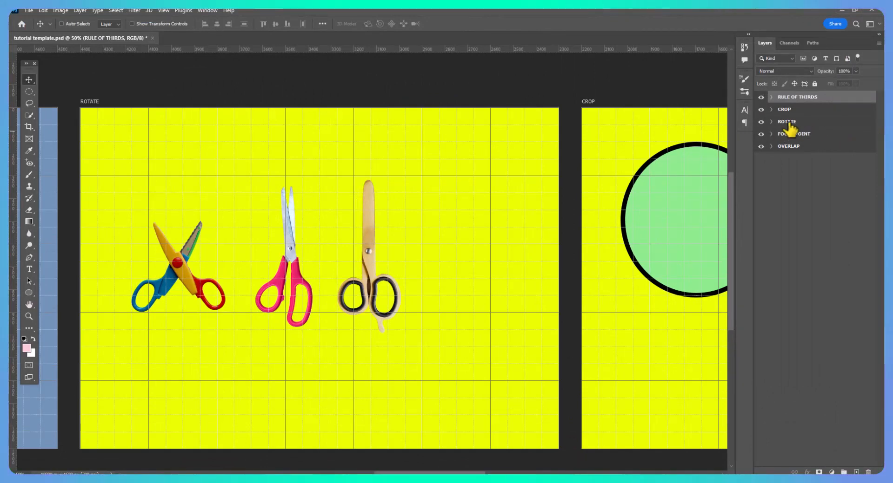
Step: Enlarge the ROTATE artboard's sewing scissors to about 309%, rotate them about 63°, and place them diagonally from the lower-left corner
{"action": "left_click", "coordinate": [771, 122]}
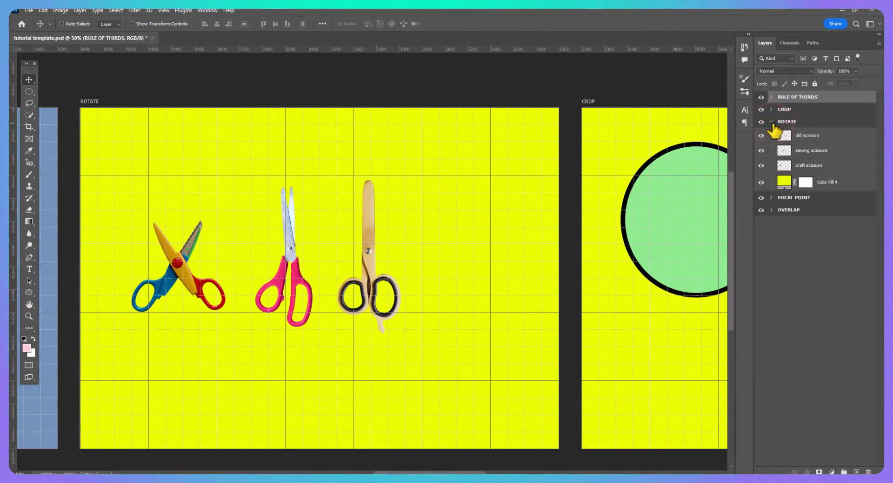
{"action": "left_click", "coordinate": [811, 167]}
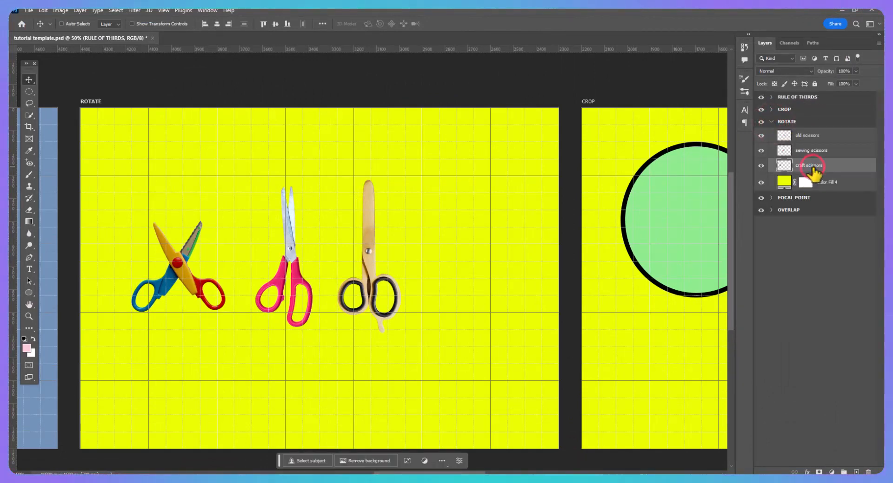
{"action": "left_click", "coordinate": [819, 150]}
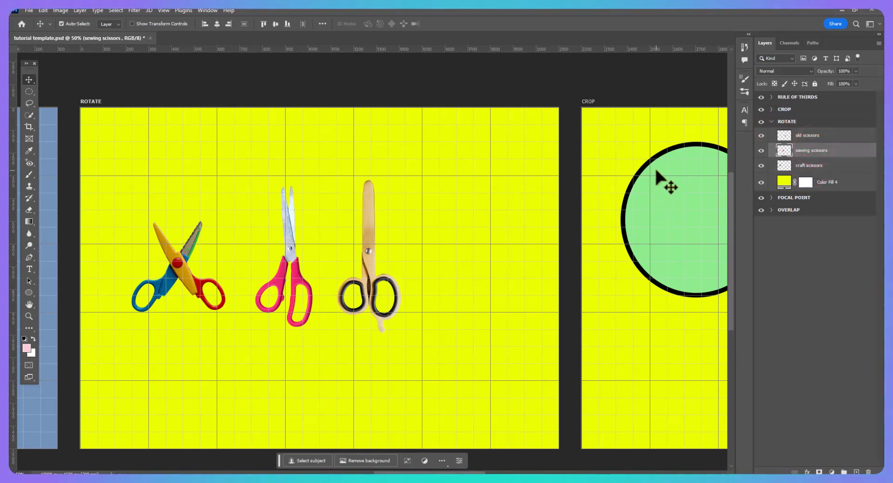
{"action": "key", "text": "ctrl+t"}
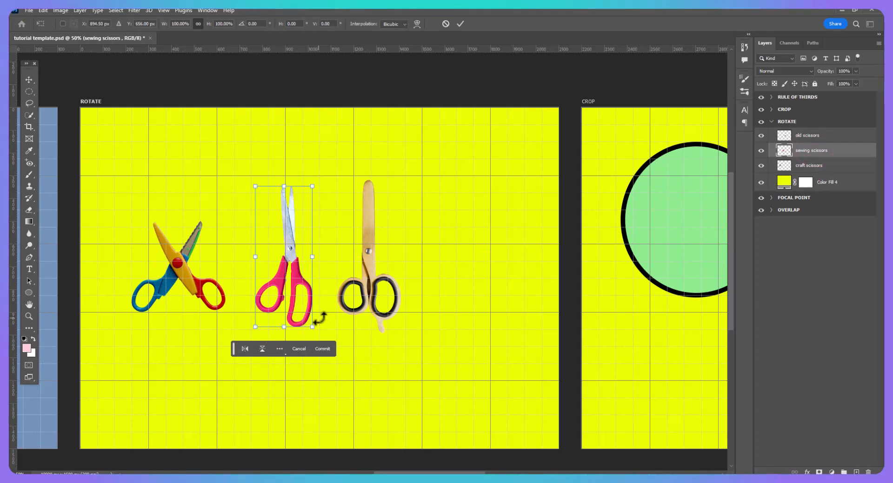
{"action": "left_click_drag", "start_coordinate": [312, 327], "coordinate": [486, 449]}
{"action": "left_click_drag", "start_coordinate": [397, 185], "coordinate": [564, 440]}
{"action": "left_click_drag", "start_coordinate": [419, 377], "coordinate": [360, 359]}
{"action": "left_click_drag", "start_coordinate": [93, 432], "coordinate": [237, 421]}
{"action": "left_click_drag", "start_coordinate": [284, 390], "coordinate": [240, 368]}
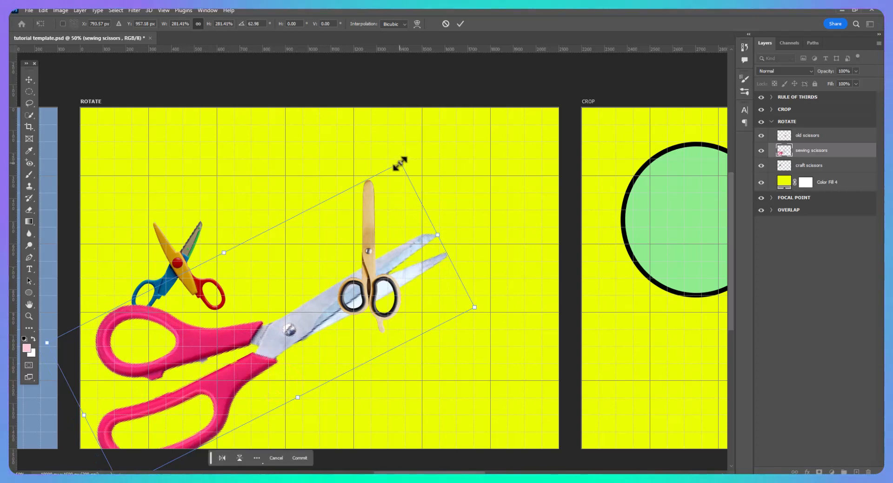
{"action": "left_click_drag", "start_coordinate": [402, 163], "coordinate": [421, 125]}
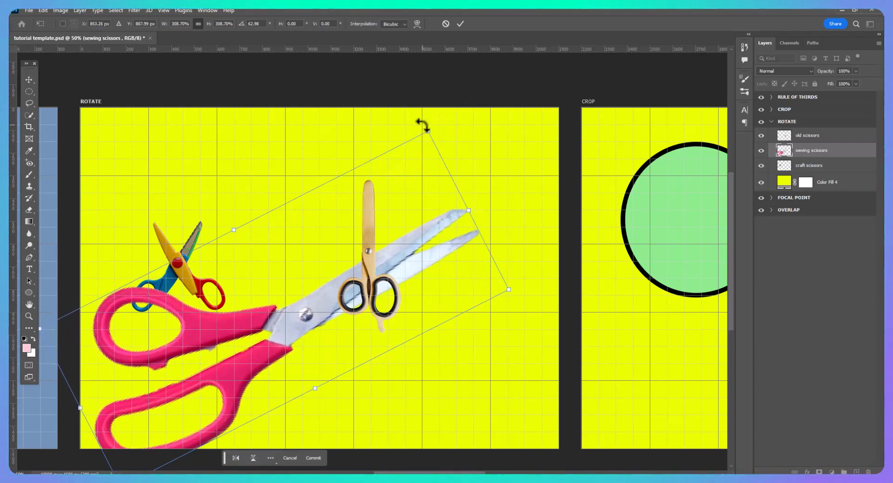
{"action": "key", "text": "Return"}
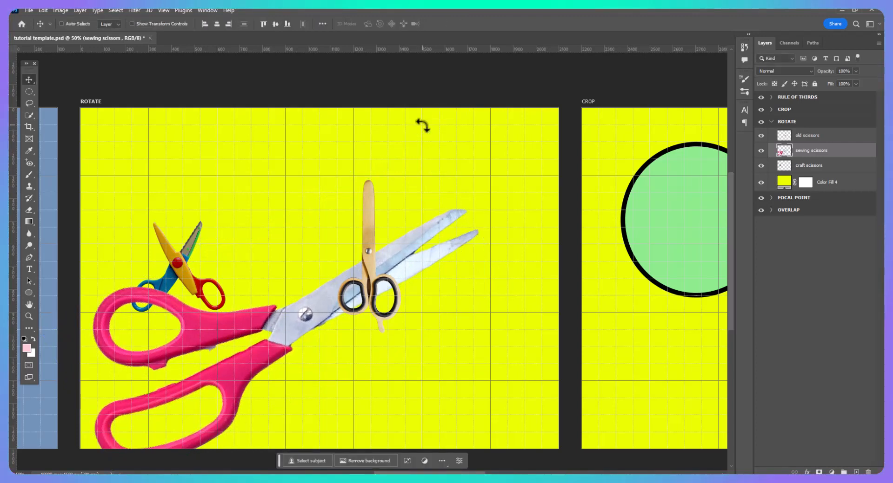
Step: Free-transform the craft scissors, enlarging them to about 246% and rotating them to about -52°
{"action": "key", "text": "ctrl+t"}
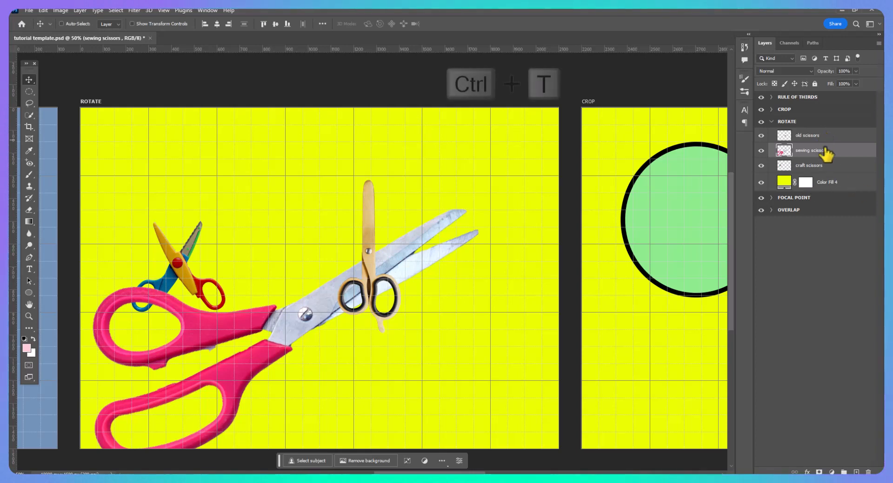
{"action": "left_click", "coordinate": [830, 168]}
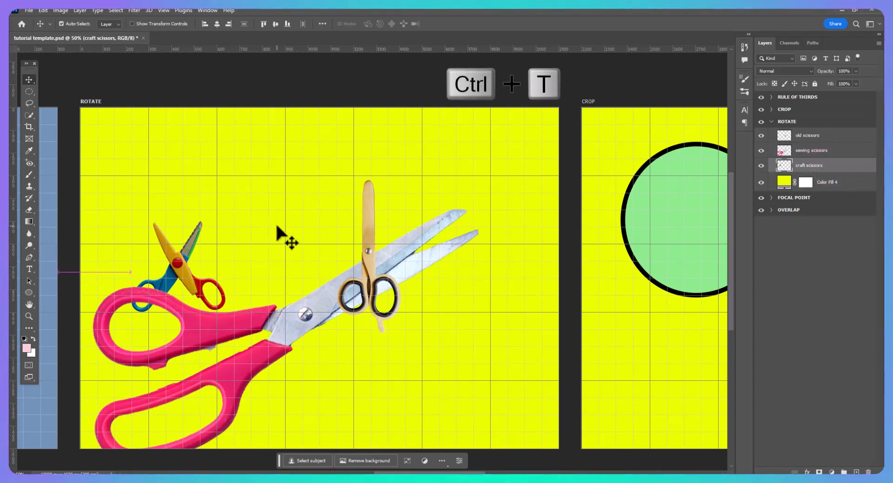
{"action": "key", "text": "ctrl+t"}
{"action": "left_click_drag", "start_coordinate": [243, 208], "coordinate": [245, 110]}
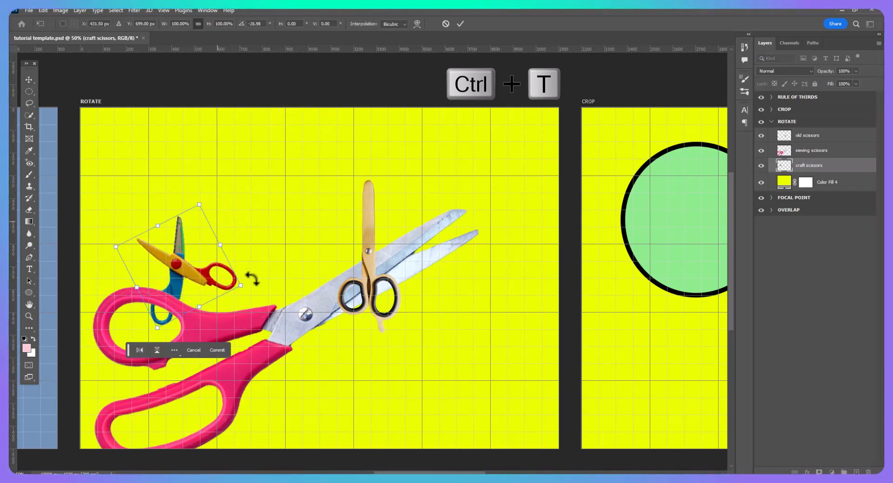
{"action": "left_click_drag", "start_coordinate": [240, 285], "coordinate": [424, 341]}
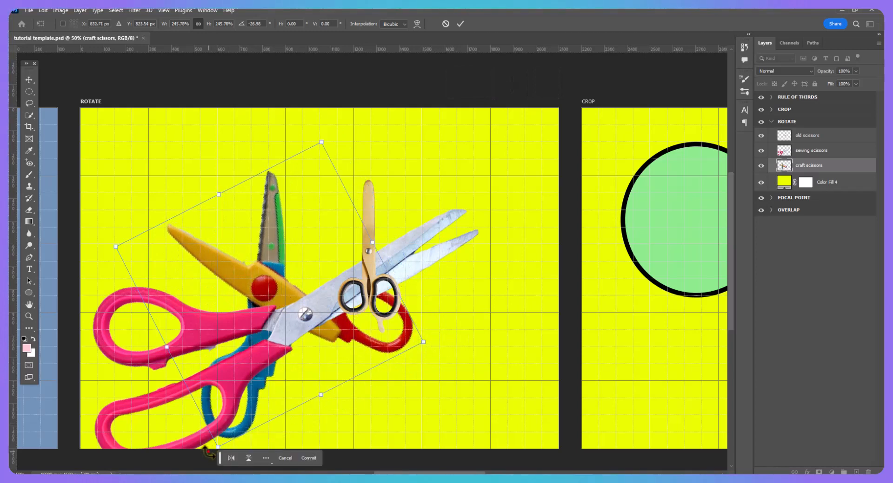
{"action": "left_click_drag", "start_coordinate": [208, 452], "coordinate": [287, 451]}
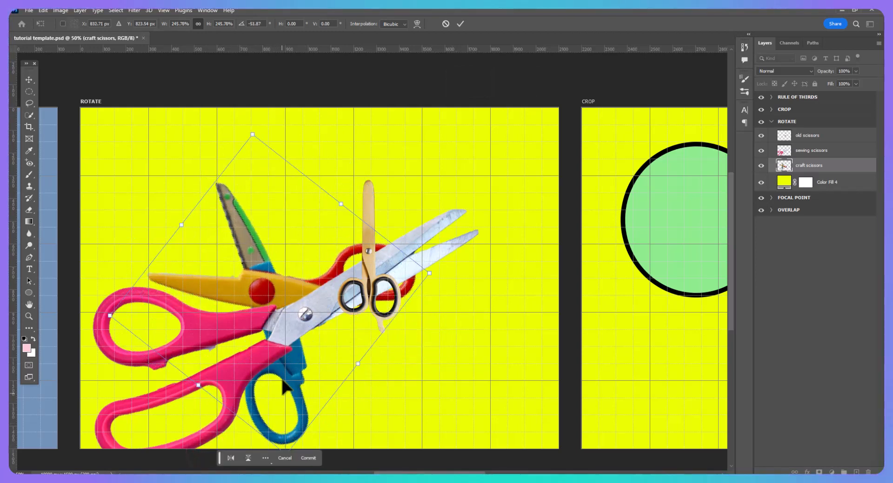
Step: Rotate the craft scissors further, to about -141°, enlarge them slightly and place them cropped by the artboard's top edge
{"action": "left_click_drag", "start_coordinate": [282, 380], "coordinate": [536, 357]}
{"action": "left_click_drag", "start_coordinate": [318, 293], "coordinate": [489, 367]}
{"action": "left_click_drag", "start_coordinate": [514, 279], "coordinate": [532, 181]}
{"action": "left_click_drag", "start_coordinate": [536, 269], "coordinate": [394, 170]}
{"action": "left_click_drag", "start_coordinate": [600, 189], "coordinate": [626, 116]}
{"action": "left_click_drag", "start_coordinate": [400, 170], "coordinate": [252, 173]}
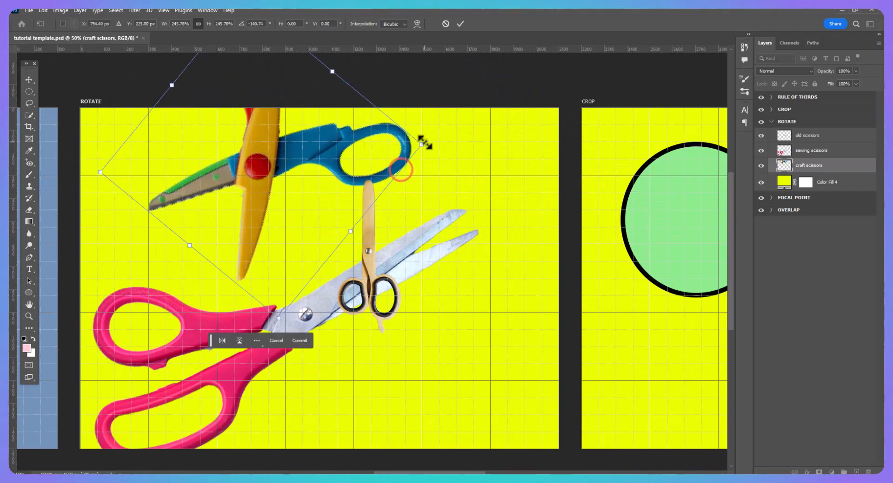
{"action": "left_click_drag", "start_coordinate": [423, 144], "coordinate": [485, 140]}
{"action": "left_click_drag", "start_coordinate": [301, 182], "coordinate": [268, 185]}
{"action": "key", "text": "Return"}
Step: Enlarge and rotate the old scissors, placing them diagonally with their handles running off the ROTATE artboard's right edge
{"action": "left_click", "coordinate": [369, 252]}
{"action": "left_click_drag", "start_coordinate": [326, 376], "coordinate": [510, 251]}
{"action": "left_click_drag", "start_coordinate": [369, 255], "coordinate": [471, 313]}
{"action": "left_click_drag", "start_coordinate": [406, 379], "coordinate": [426, 394]}
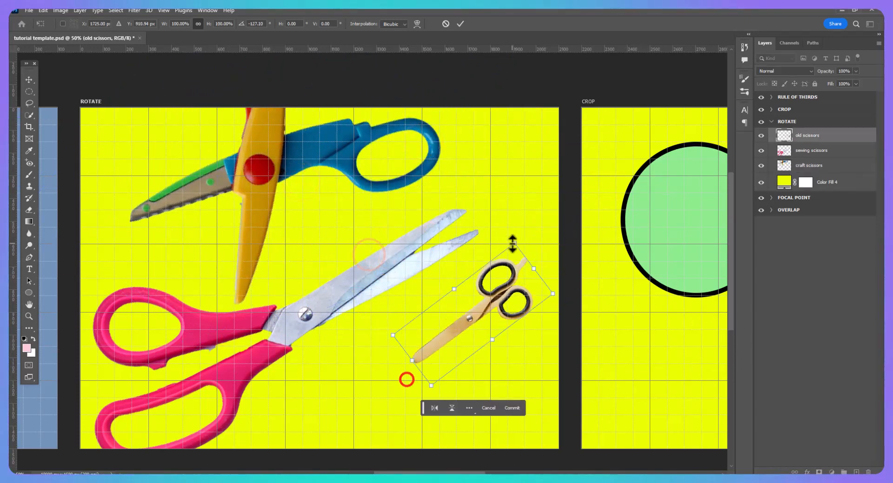
{"action": "left_click_drag", "start_coordinate": [511, 244], "coordinate": [596, 100]}
{"action": "mouse_move", "coordinate": [517, 239]}
{"action": "left_mouse_down"}
{"action": "mouse_move", "coordinate": [458, 298]}
{"action": "mouse_move", "coordinate": [504, 245]}
{"action": "left_mouse_up"}
{"action": "left_click_drag", "start_coordinate": [407, 399], "coordinate": [371, 462]}
{"action": "left_click_drag", "start_coordinate": [430, 331], "coordinate": [459, 294]}
{"action": "key", "text": "Return"}
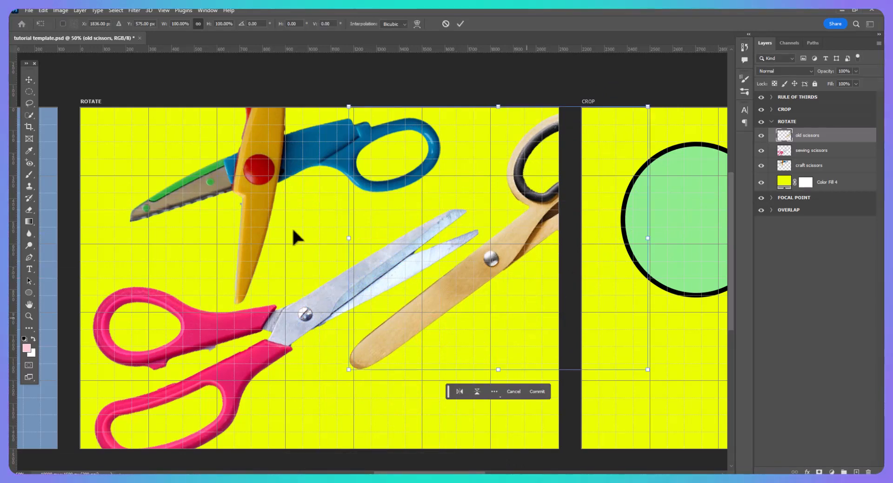
Step: Turn the old scissors around so the handles sit in the artboard's lower-right area and the blades run off its right edge
{"action": "key", "text": "ctrl+t"}
{"action": "left_click_drag", "start_coordinate": [319, 379], "coordinate": [660, 100]}
{"action": "mouse_move", "coordinate": [453, 339]}
{"action": "left_mouse_down"}
{"action": "mouse_move", "coordinate": [448, 356]}
{"action": "mouse_move", "coordinate": [462, 349]}
{"action": "left_mouse_up"}
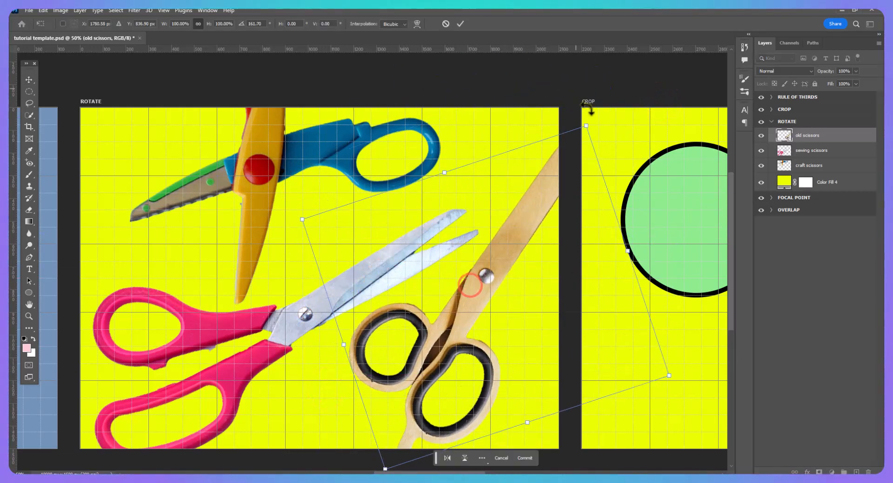
{"action": "left_click_drag", "start_coordinate": [593, 118], "coordinate": [596, 83]}
{"action": "left_click_drag", "start_coordinate": [499, 255], "coordinate": [545, 241]}
{"action": "left_click_drag", "start_coordinate": [432, 460], "coordinate": [421, 458]}
{"action": "key", "text": "Return"}
Step: Shift the sewing scissors slightly upward on the ROTATE artboard
{"action": "left_click", "coordinate": [812, 150]}
{"action": "mouse_move", "coordinate": [388, 256]}
{"action": "left_mouse_down"}
{"action": "mouse_move", "coordinate": [399, 267]}
{"action": "mouse_move", "coordinate": [378, 275]}
{"action": "mouse_move", "coordinate": [383, 266]}
{"action": "left_mouse_up"}
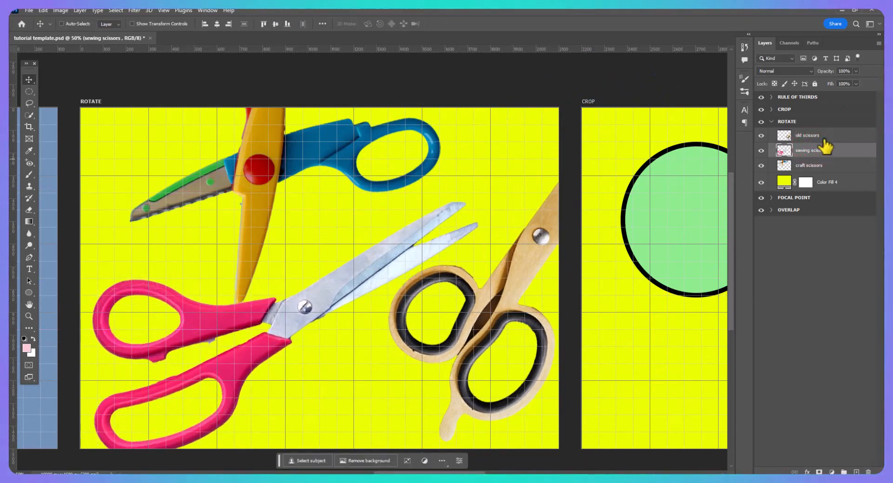
{"action": "left_click", "coordinate": [823, 141]}
Step: Rotate the craft scissors about 10°, enlarge them slightly and reposition them against the artboard's top edge
{"action": "left_click", "coordinate": [829, 170]}
{"action": "key", "text": "ctrl+t"}
{"action": "left_click_drag", "start_coordinate": [465, 311], "coordinate": [390, 309]}
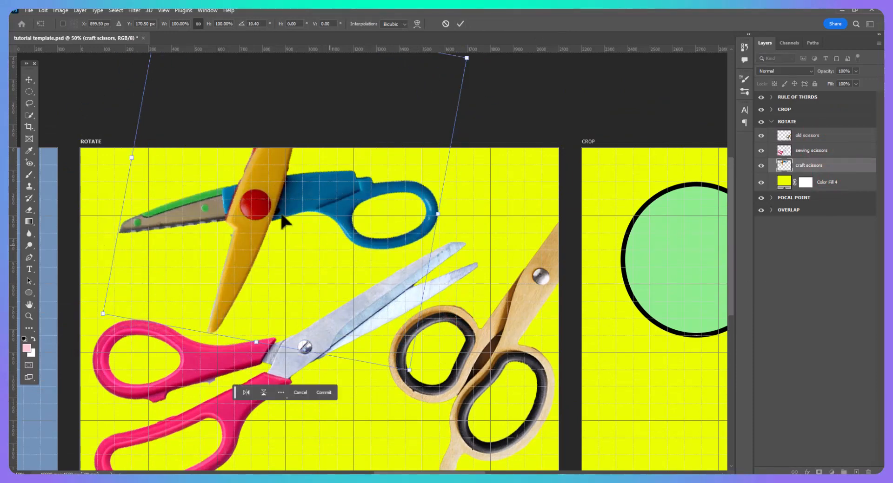
{"action": "left_click_drag", "start_coordinate": [253, 211], "coordinate": [293, 198]}
{"action": "left_click_drag", "start_coordinate": [446, 354], "coordinate": [491, 378]}
{"action": "left_click_drag", "start_coordinate": [312, 214], "coordinate": [299, 189]}
{"action": "key", "text": "Return"}
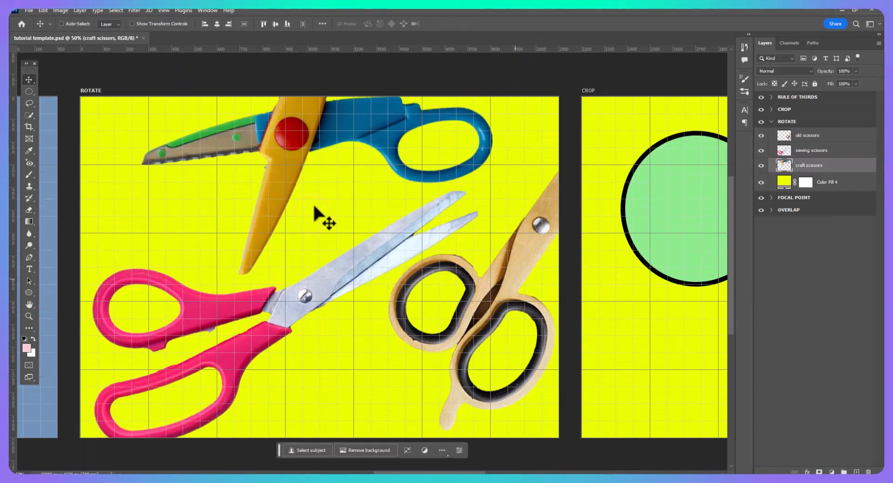
{"action": "left_click_drag", "start_coordinate": [290, 155], "coordinate": [276, 157]}
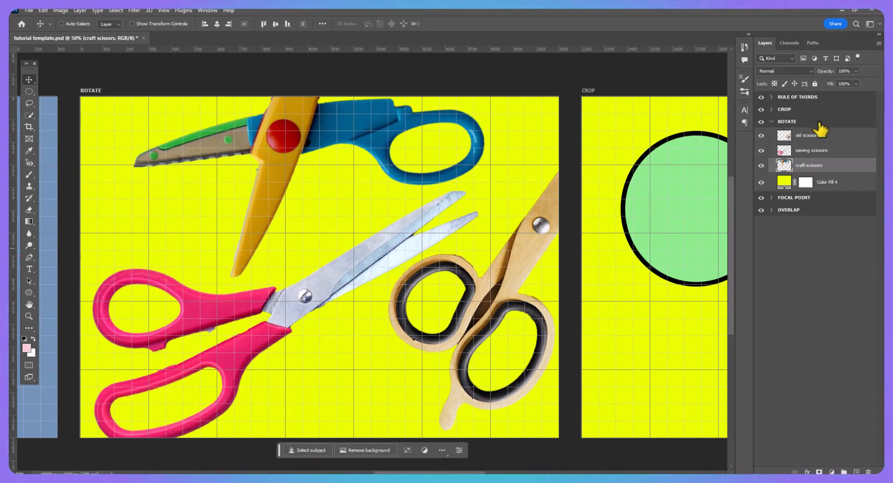
Step: Recolor the ROTATE artboard's background fill to light blue #50a8d3, sampled from the highlight on the craft scissors' blue handle
{"action": "left_click", "coordinate": [784, 182]}
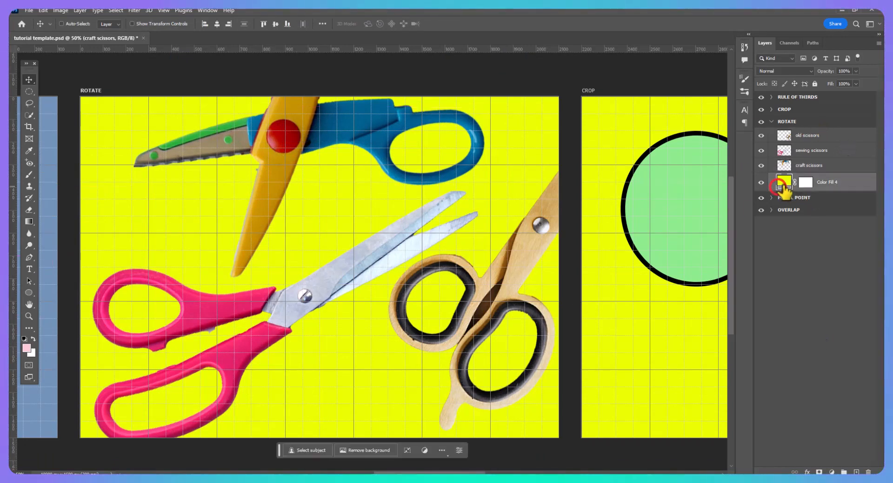
{"action": "left_click", "coordinate": [527, 251]}
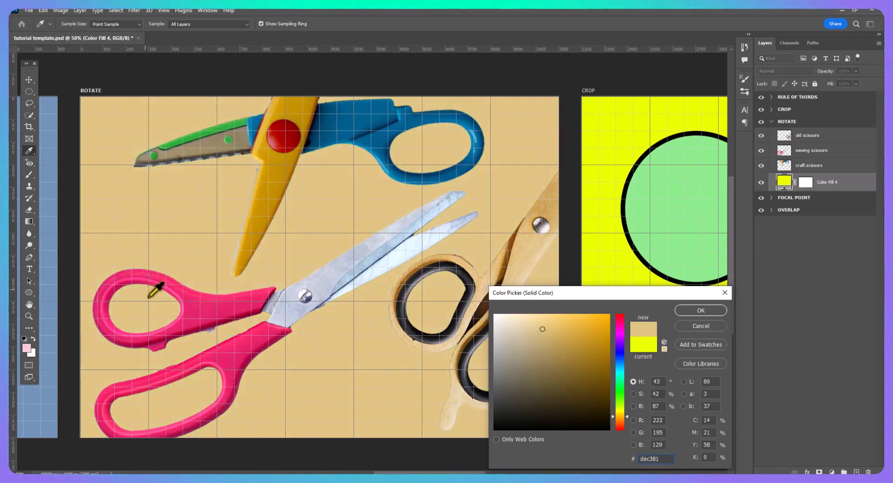
{"action": "left_click_drag", "start_coordinate": [337, 132], "coordinate": [351, 123]}
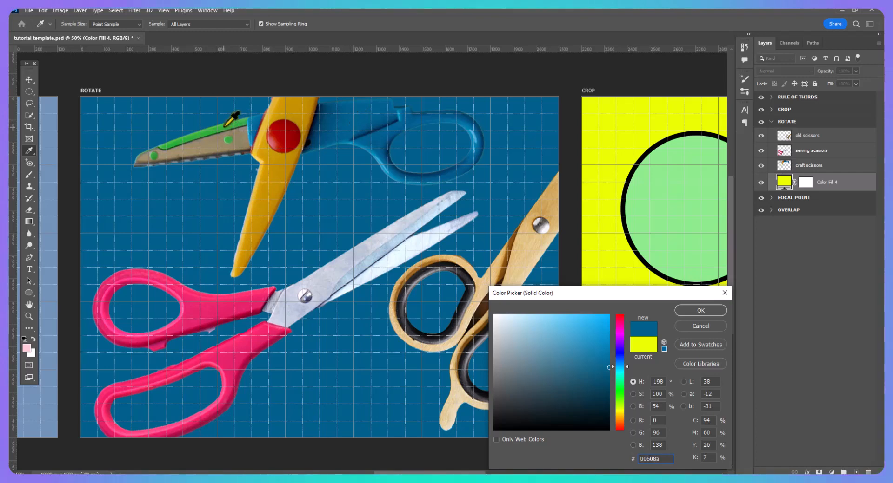
{"action": "left_click_drag", "start_coordinate": [225, 126], "coordinate": [241, 124]}
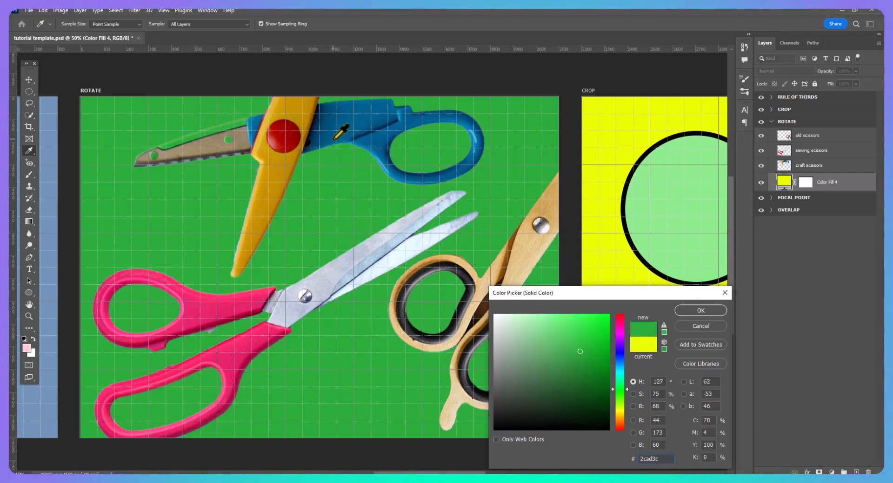
{"action": "left_click_drag", "start_coordinate": [335, 139], "coordinate": [484, 140]}
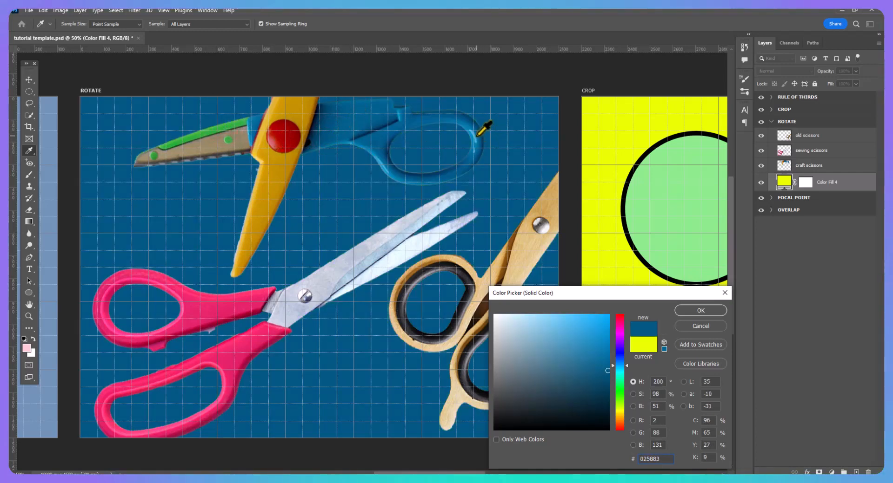
{"action": "left_click", "coordinate": [475, 136]}
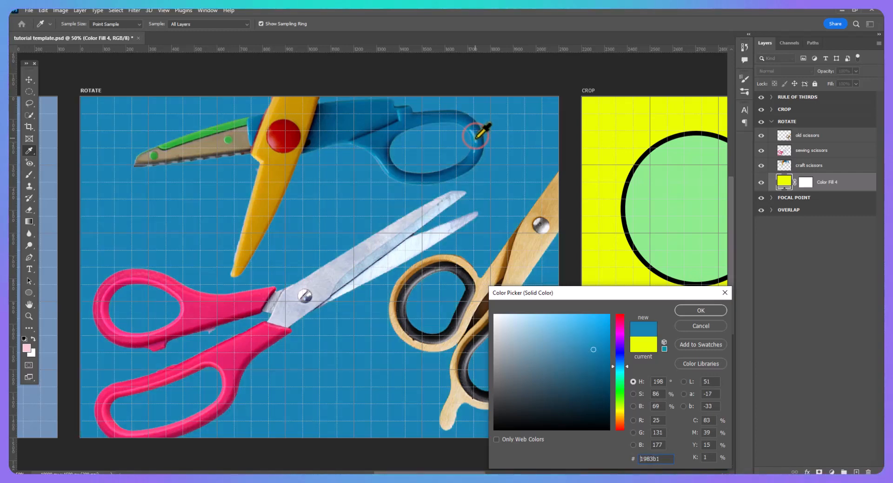
{"action": "left_click", "coordinate": [475, 138]}
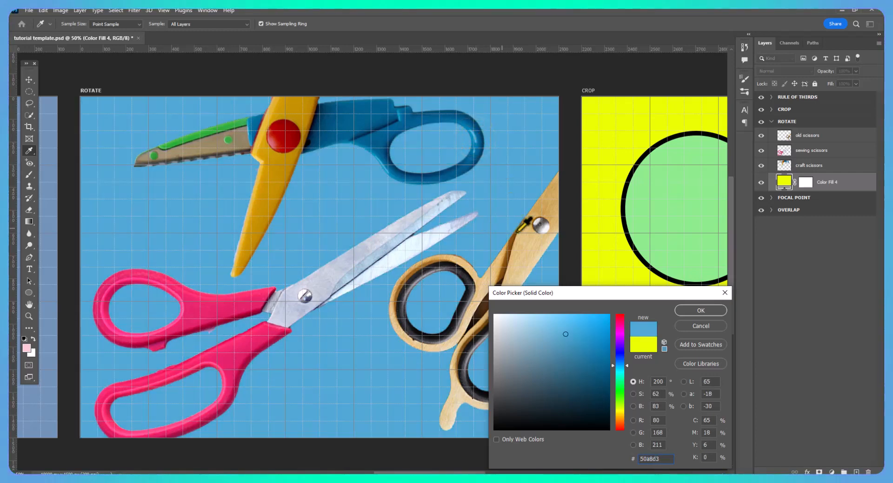
{"action": "left_click", "coordinate": [719, 313]}
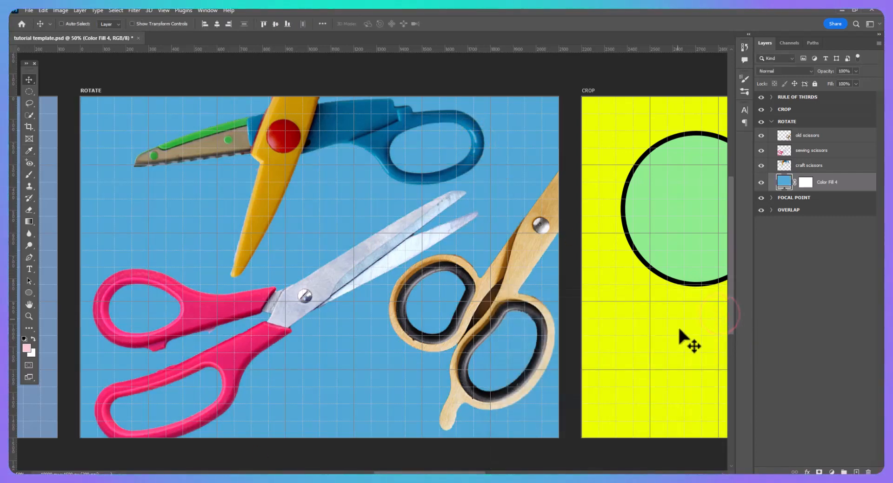
Step: Group the old, sewing and craft scissors layers and name the group "scissors"
{"action": "left_click", "coordinate": [852, 142]}
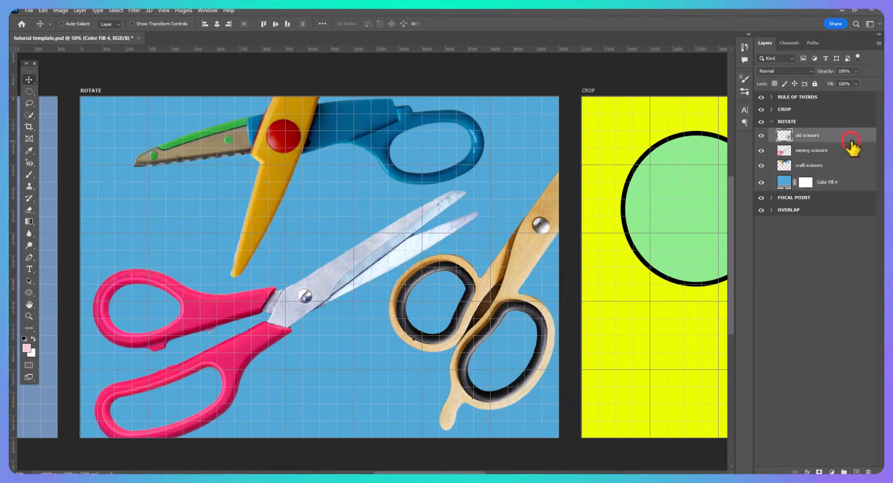
{"action": "left_click", "coordinate": [852, 164], "text": "shift"}
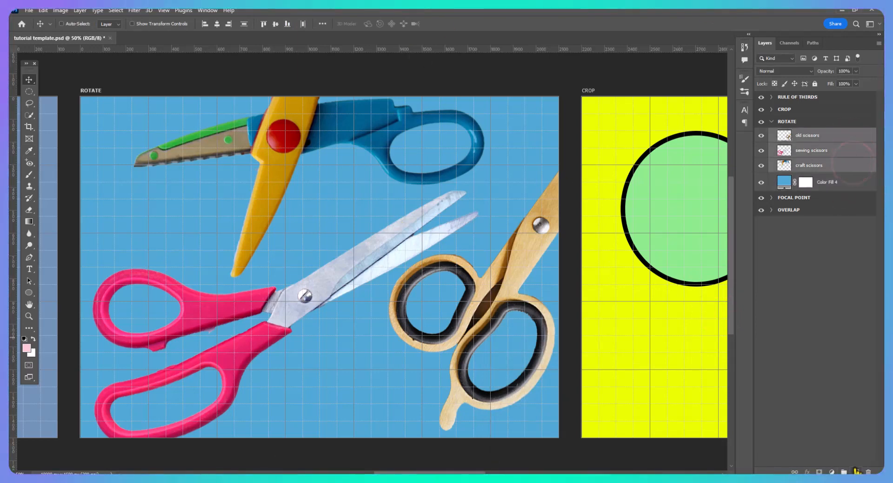
{"action": "key", "text": "ctrl+g"}
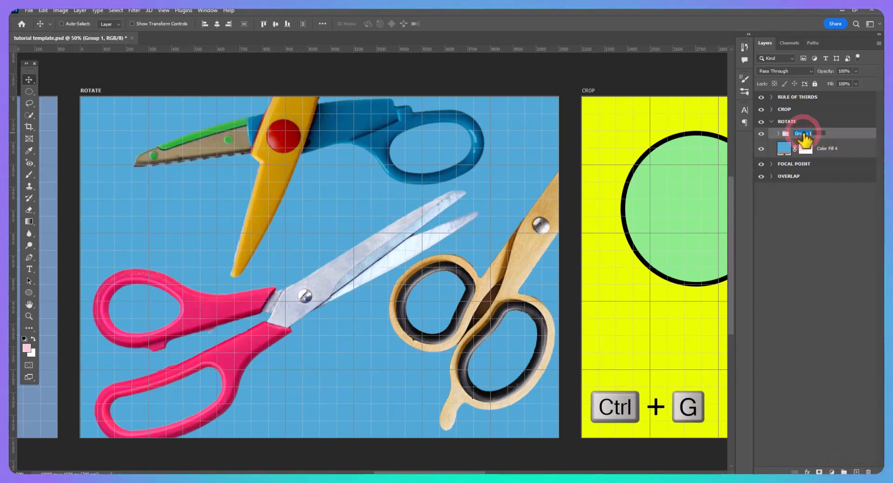
{"action": "type", "text": "scissors"}
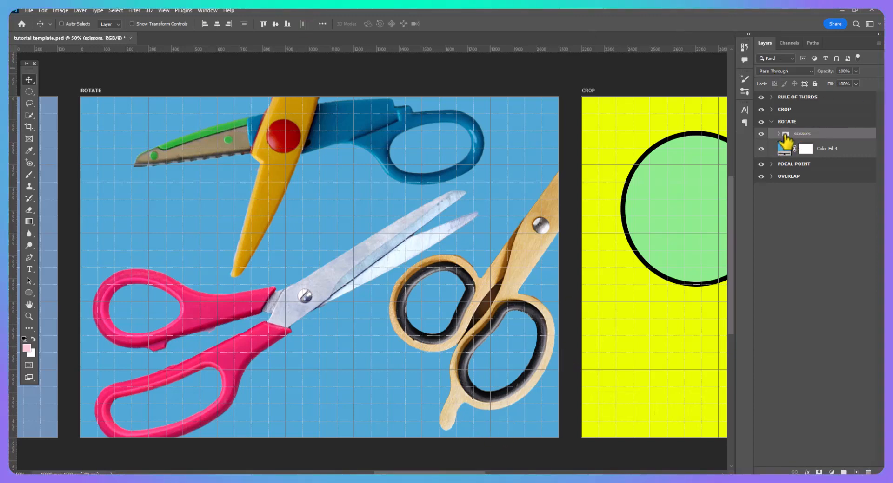
Step: Add a Drop Shadow to the scissors group, using dark blue #035079 sampled from the craft scissors' blue handle
{"action": "left_click", "coordinate": [806, 473]}
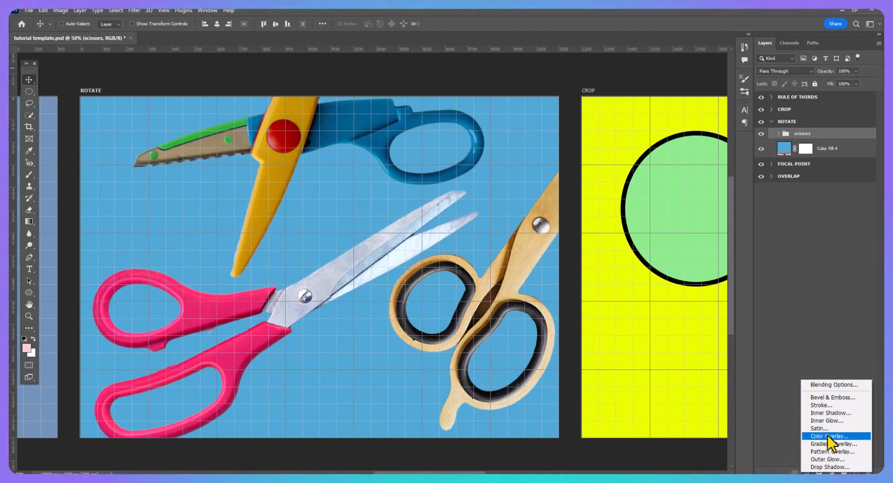
{"action": "left_click", "coordinate": [825, 461]}
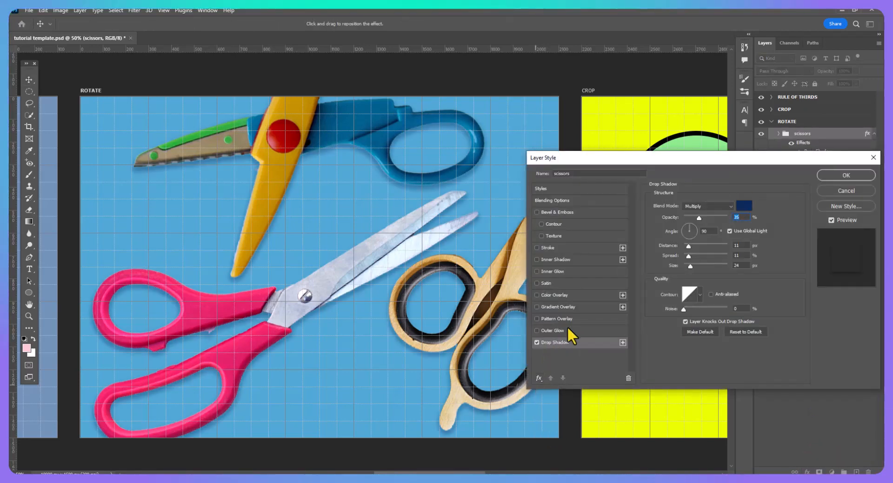
{"action": "left_click", "coordinate": [744, 206]}
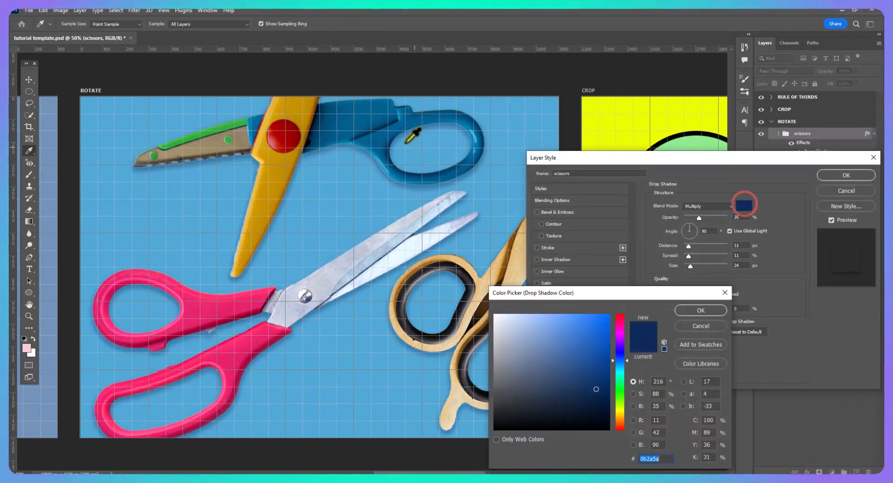
{"action": "left_click", "coordinate": [380, 124]}
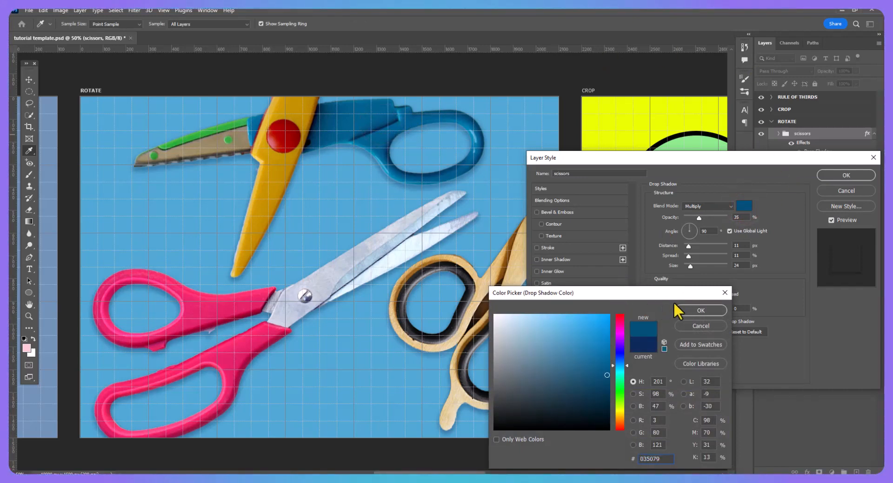
{"action": "left_click", "coordinate": [688, 309]}
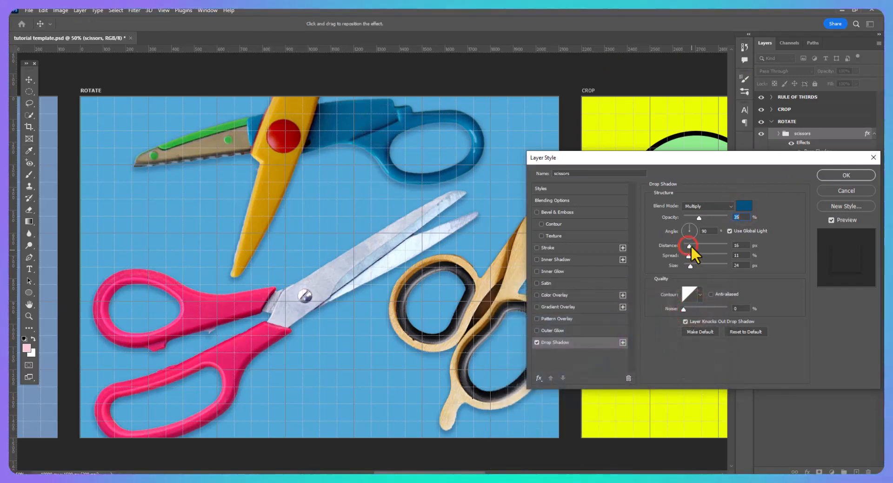
Step: Set the scissors' drop shadow distance to 22 px, fine-tune its size and apply the layer style
{"action": "left_click", "coordinate": [693, 246]}
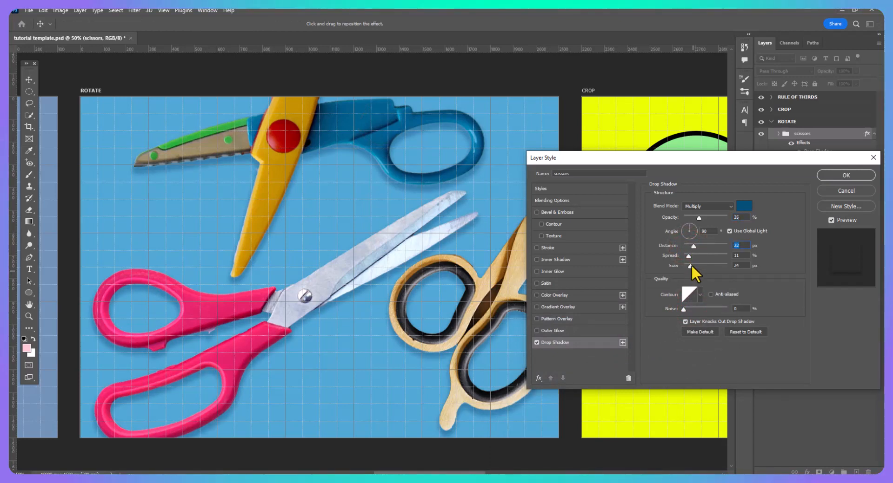
{"action": "left_click_drag", "start_coordinate": [690, 266], "coordinate": [691, 265]}
{"action": "key", "text": "Return"}
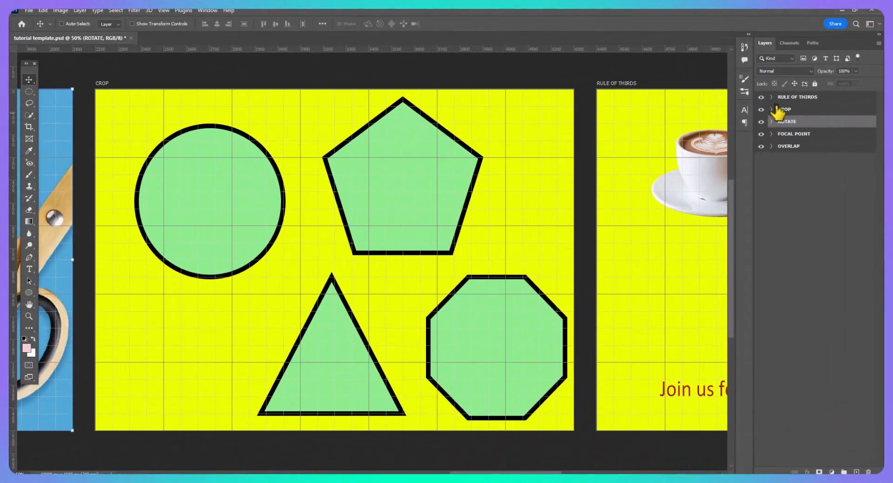
Step: Enlarge the circle on the CROP artboard and position it so it runs off the artboard's top and left edges
{"action": "left_click", "coordinate": [772, 110]}
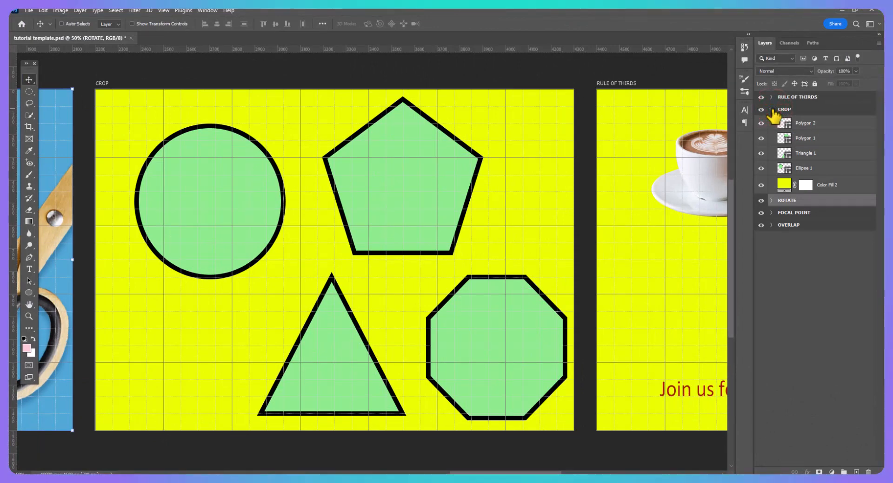
{"action": "left_click", "coordinate": [843, 170]}
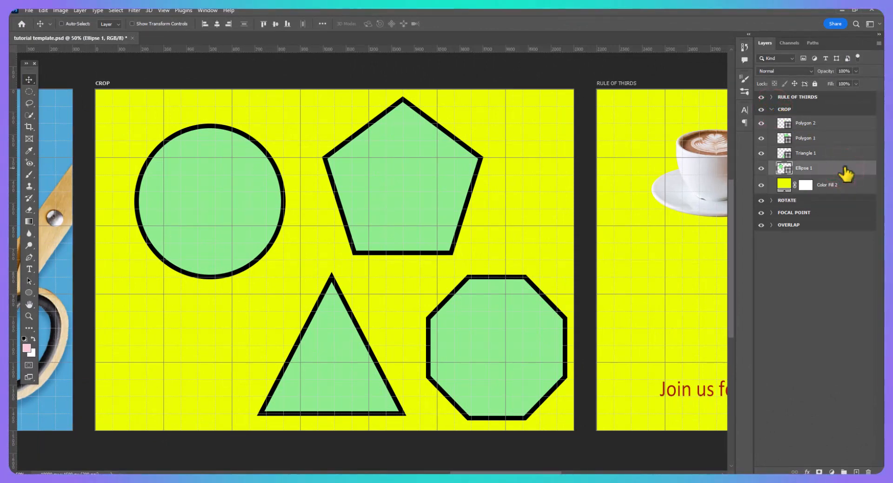
{"action": "key", "text": "ctrl+t"}
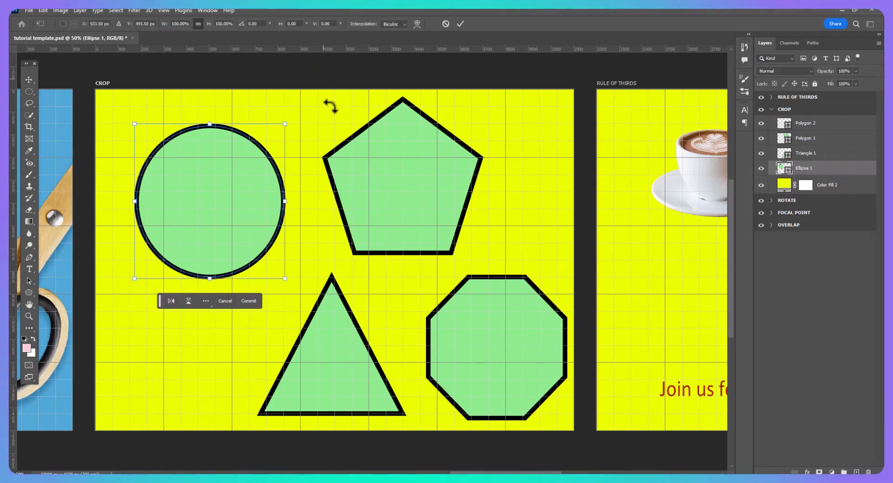
{"action": "left_click_drag", "start_coordinate": [285, 123], "coordinate": [399, 55]}
{"action": "left_click_drag", "start_coordinate": [229, 242], "coordinate": [151, 268]}
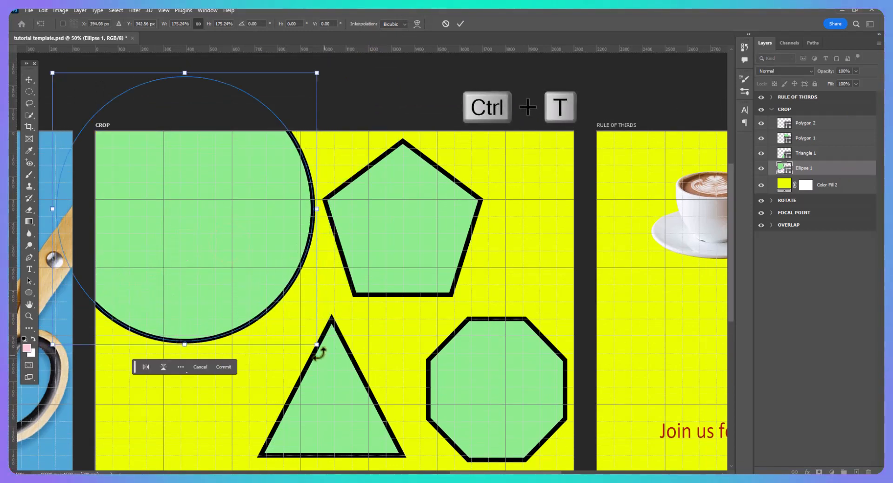
{"action": "left_click_drag", "start_coordinate": [316, 346], "coordinate": [363, 383]}
{"action": "key", "text": "Return"}
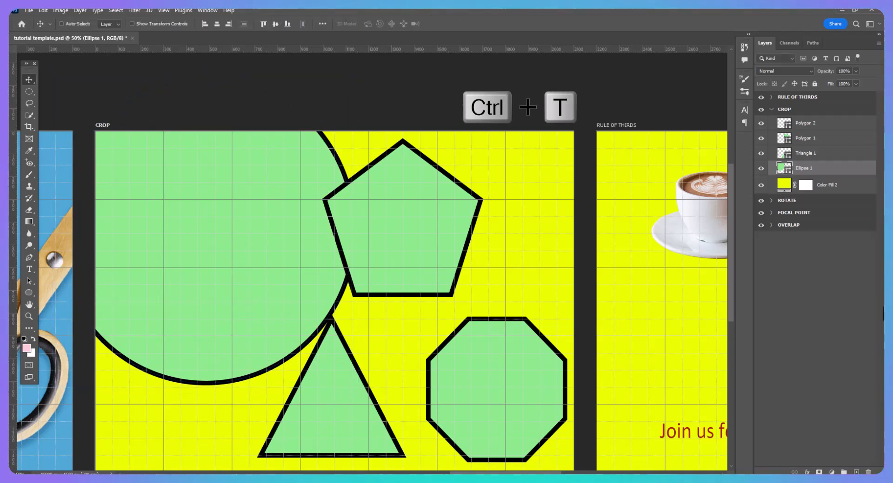
Step: Scale the CROP artboard's triangle to about 188% and place it so its base runs off the artboard's bottom edge
{"action": "left_click", "coordinate": [807, 139]}
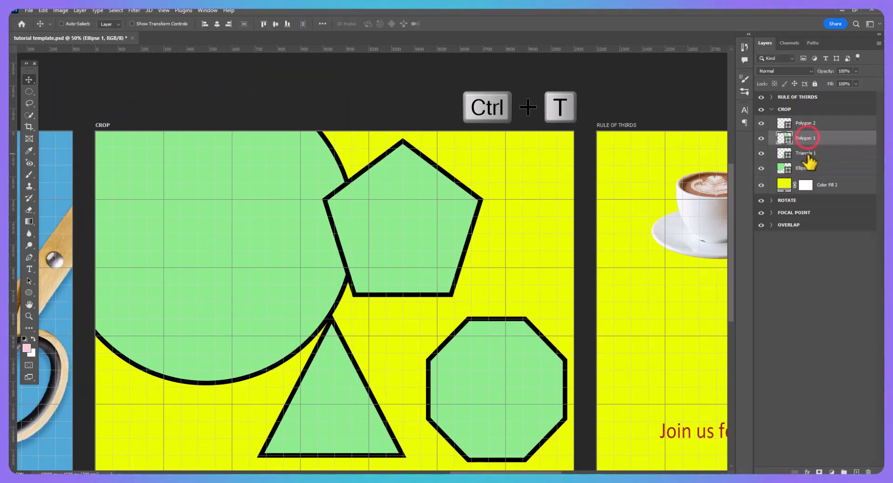
{"action": "left_click", "coordinate": [807, 154]}
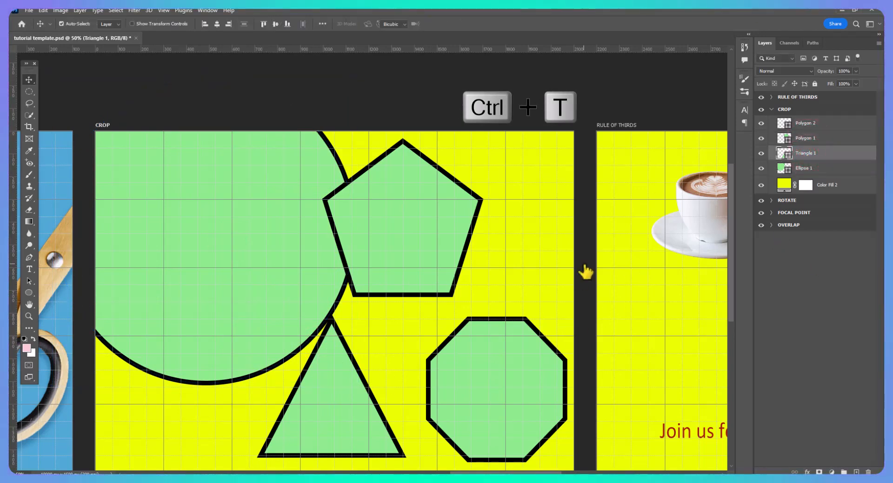
{"action": "key", "text": "ctrl+t"}
{"action": "scroll", "coordinate": [494, 353], "scroll_direction": "down", "scroll_amount": 3}
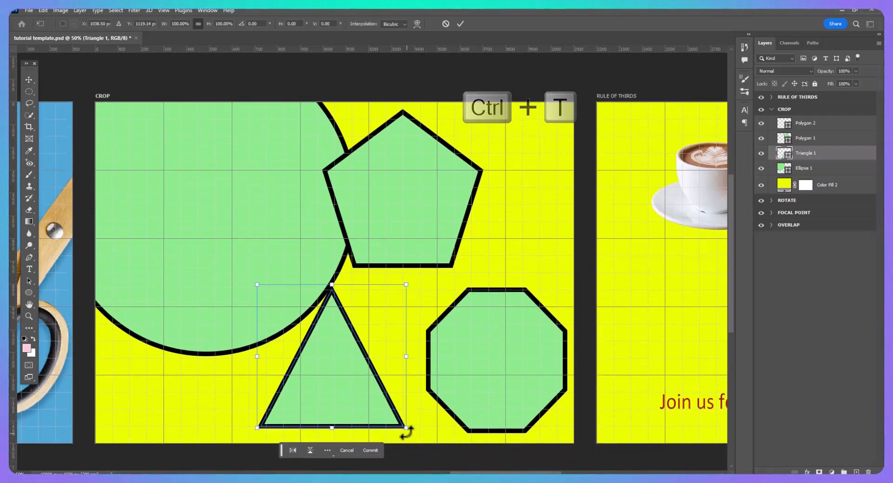
{"action": "left_click_drag", "start_coordinate": [406, 427], "coordinate": [542, 448]}
{"action": "scroll", "coordinate": [406, 426], "scroll_direction": "down", "scroll_amount": 5}
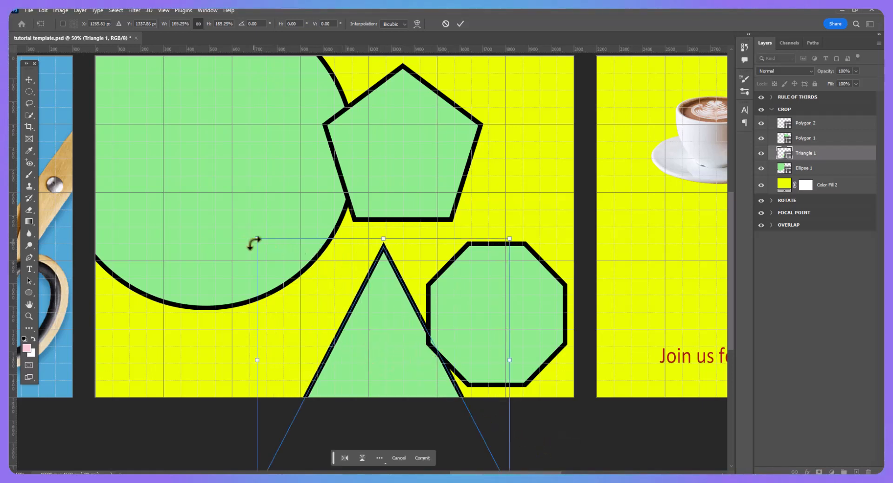
{"action": "left_click_drag", "start_coordinate": [256, 240], "coordinate": [228, 211]}
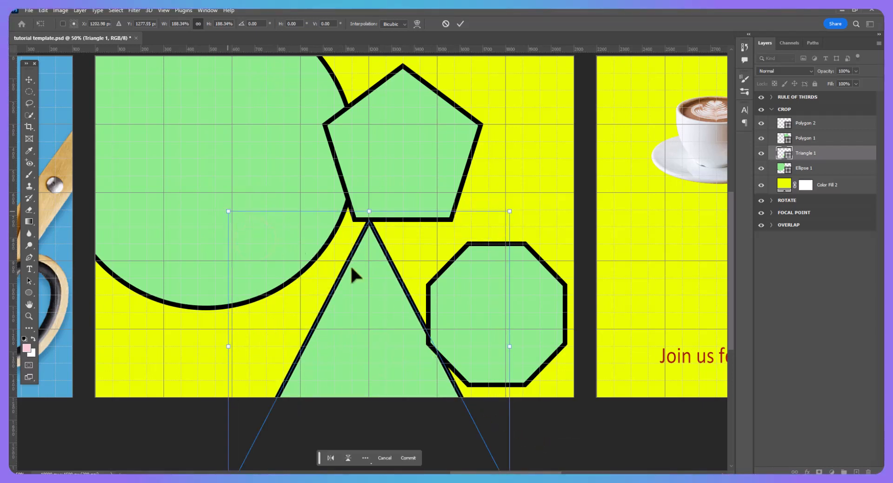
{"action": "left_click_drag", "start_coordinate": [391, 335], "coordinate": [389, 345]}
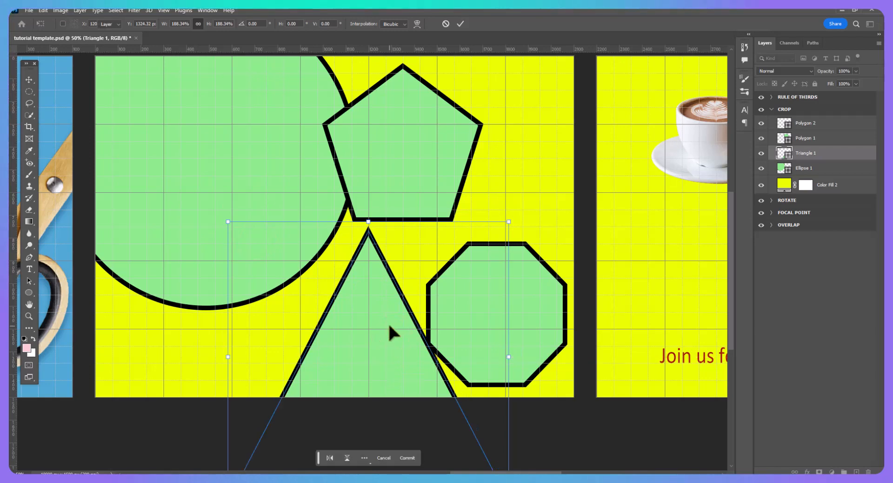
{"action": "key", "text": "Return"}
Step: Scale the pentagon to about 185%, rotate it about -124° and place it running off the CROP artboard's top-right corner
{"action": "left_click", "coordinate": [776, 135]}
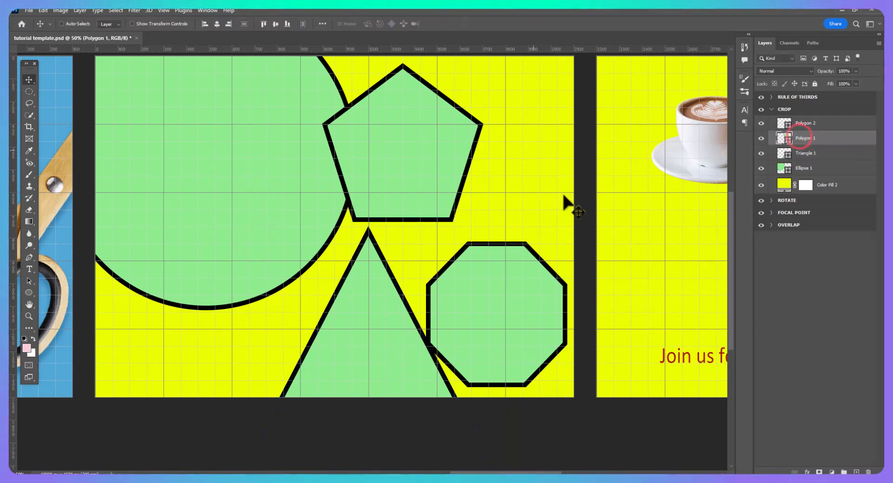
{"action": "key", "text": "ctrl+t"}
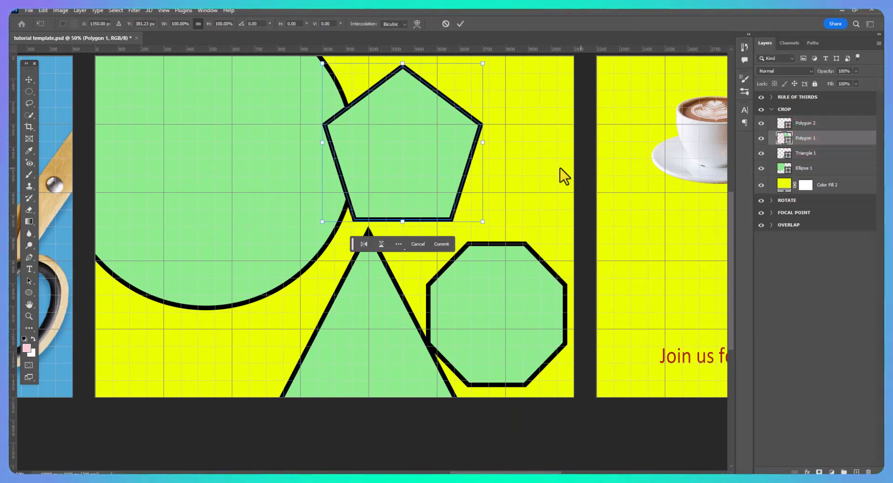
{"action": "scroll", "coordinate": [525, 168], "scroll_direction": "up", "scroll_amount": 1}
{"action": "scroll", "coordinate": [503, 142], "scroll_direction": "up", "scroll_amount": 1}
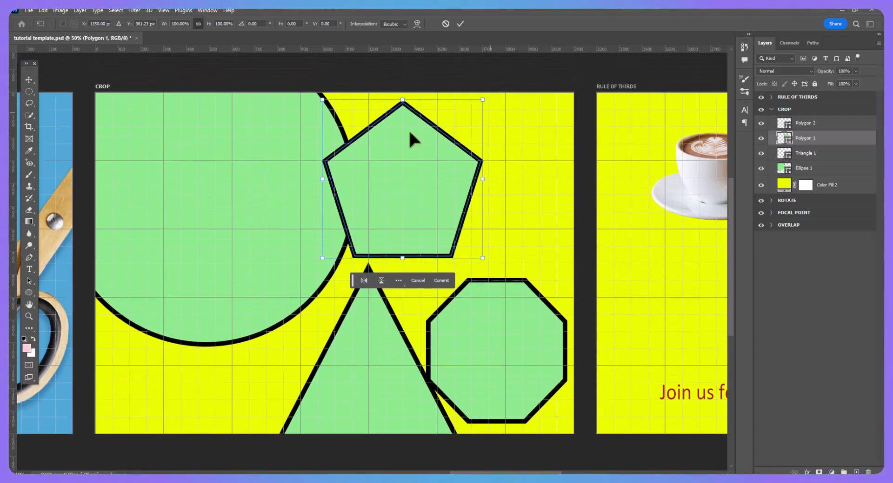
{"action": "left_click_drag", "start_coordinate": [312, 265], "coordinate": [538, 193]}
{"action": "left_click_drag", "start_coordinate": [458, 199], "coordinate": [520, 147]}
{"action": "left_click_drag", "start_coordinate": [577, 152], "coordinate": [740, 99]}
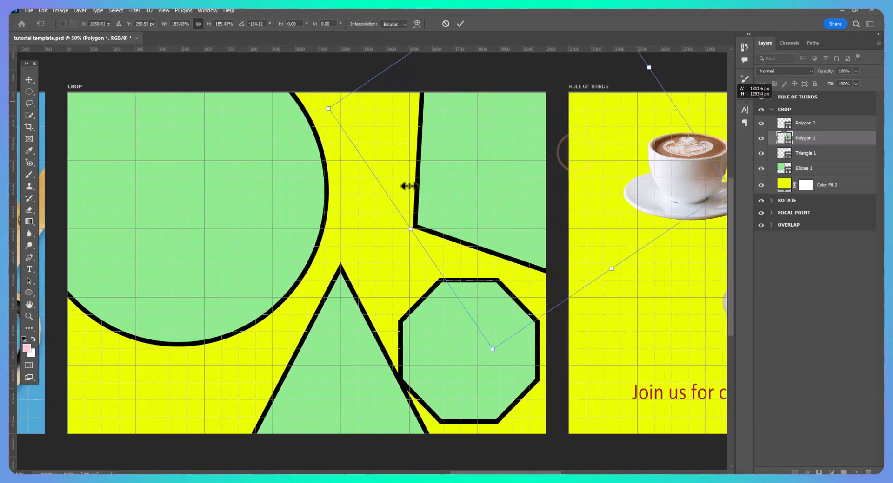
{"action": "left_click_drag", "start_coordinate": [473, 202], "coordinate": [409, 181]}
{"action": "key", "text": "Return"}
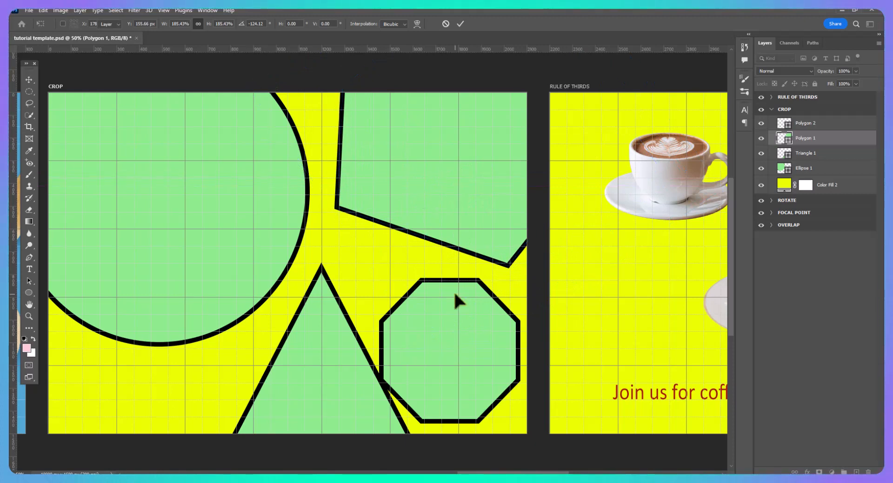
Step: Scale the CROP artboard's octagon to about 184% and place it running off the artboard's bottom-right corner
{"action": "left_click", "coordinate": [827, 122]}
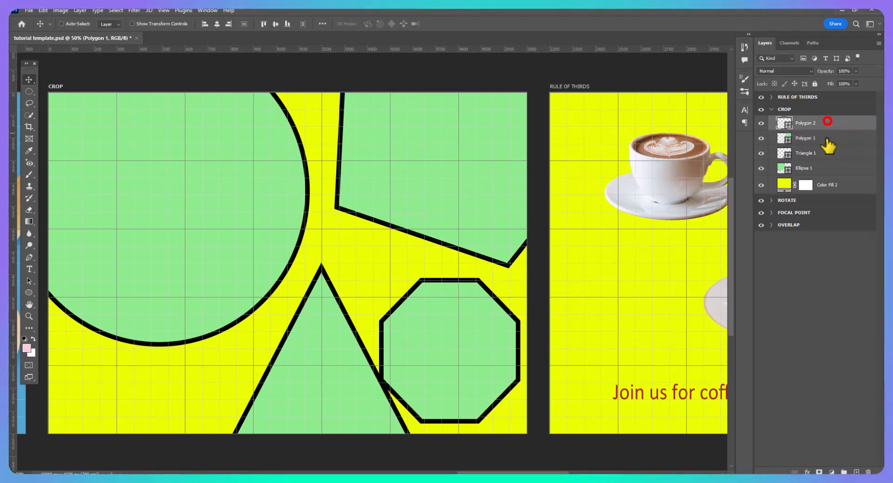
{"action": "key", "text": "ctrl+t"}
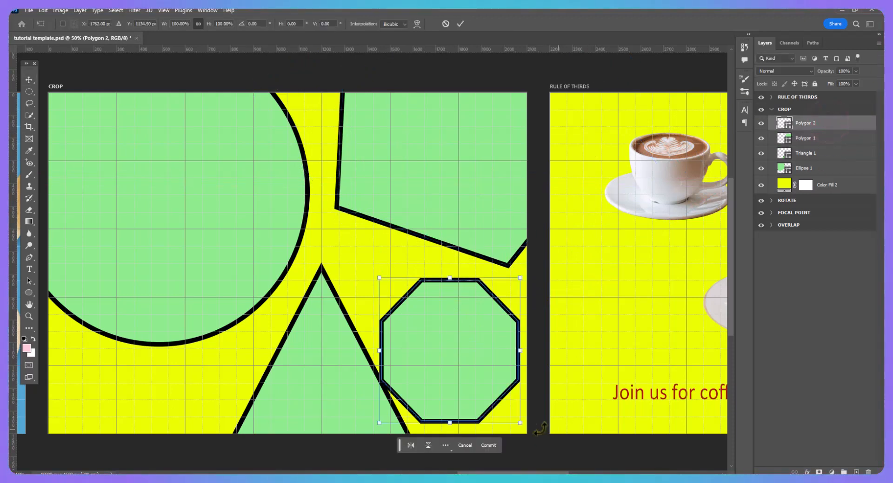
{"action": "left_click_drag", "start_coordinate": [522, 424], "coordinate": [693, 476]}
{"action": "left_click_drag", "start_coordinate": [473, 344], "coordinate": [511, 346]}
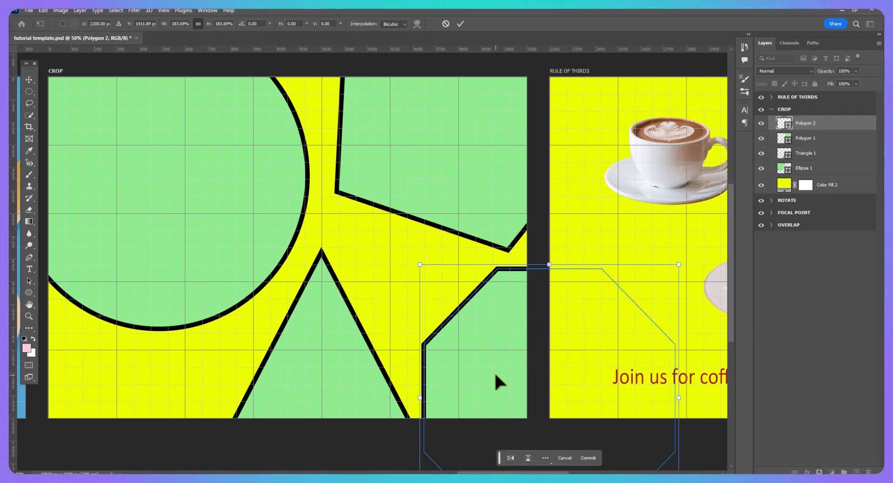
{"action": "left_click", "coordinate": [482, 170]}
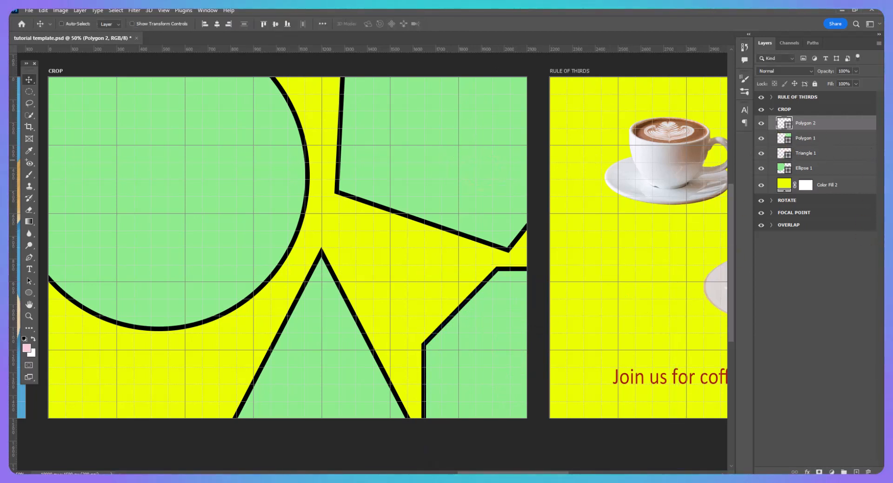
Step: Delete the octagon from the CROP artboard
{"action": "left_click", "coordinate": [868, 472]}
{"action": "left_click", "coordinate": [403, 182]}
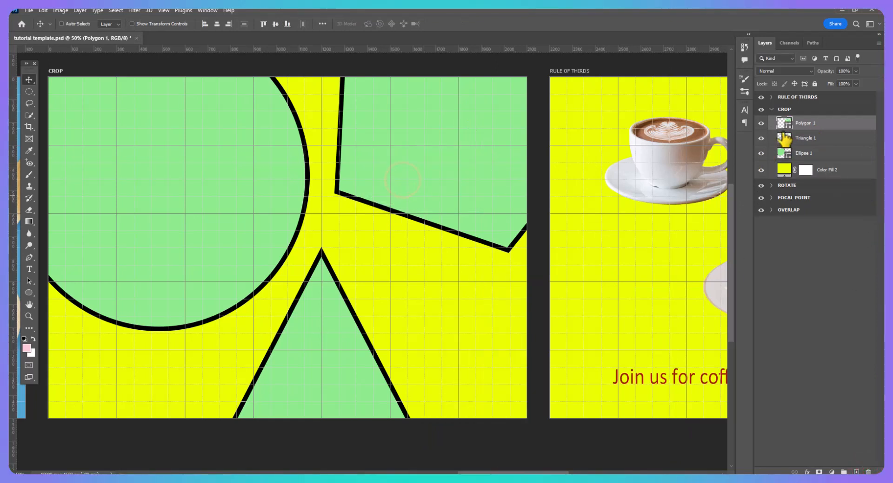
Step: Scale the triangle to about 119% and position it with its apex just below the pentagon's left corner, running off the artboard's bottom edge
{"action": "left_click", "coordinate": [812, 138]}
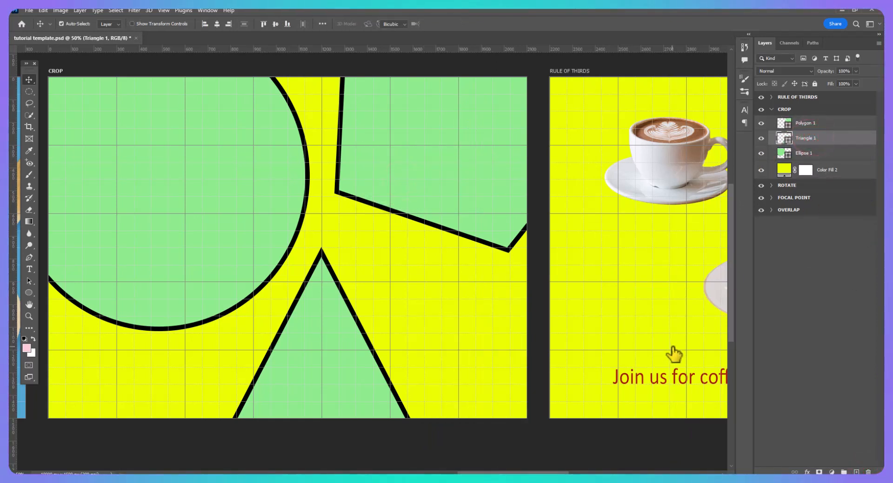
{"action": "key", "text": "ctrl+t"}
{"action": "left_click_drag", "start_coordinate": [458, 247], "coordinate": [531, 212]}
{"action": "mouse_move", "coordinate": [348, 306]}
{"action": "left_mouse_down"}
{"action": "mouse_move", "coordinate": [359, 325]}
{"action": "mouse_move", "coordinate": [348, 322]}
{"action": "left_mouse_up"}
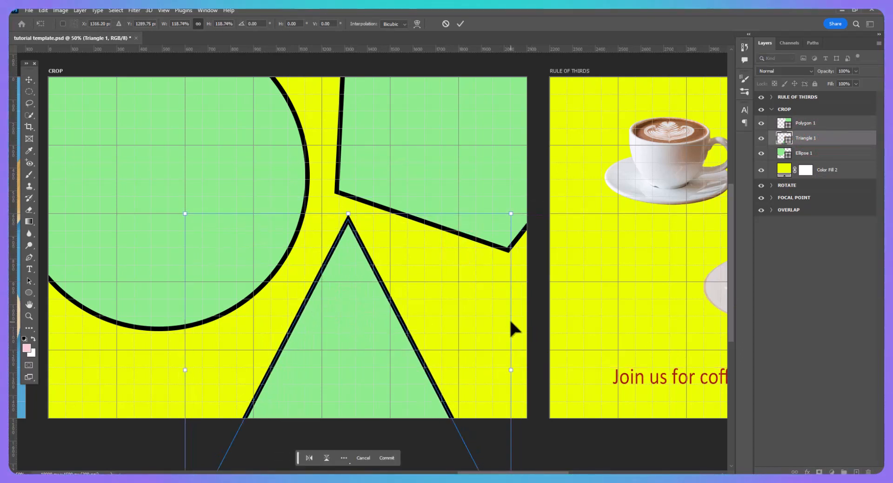
{"action": "key", "text": "Return"}
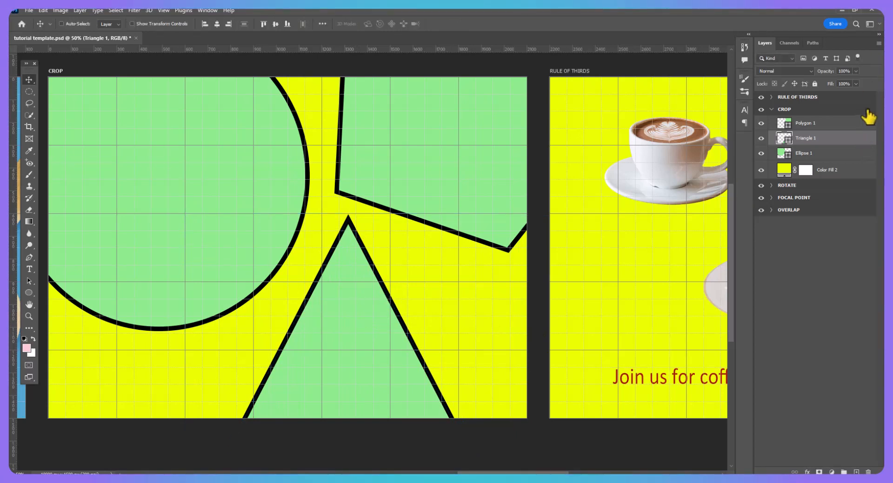
Step: Scale the pentagon to about 109% and shift it right so its lower corner runs off the artboard's right edge
{"action": "left_click", "coordinate": [865, 122]}
{"action": "left_click", "coordinate": [842, 124]}
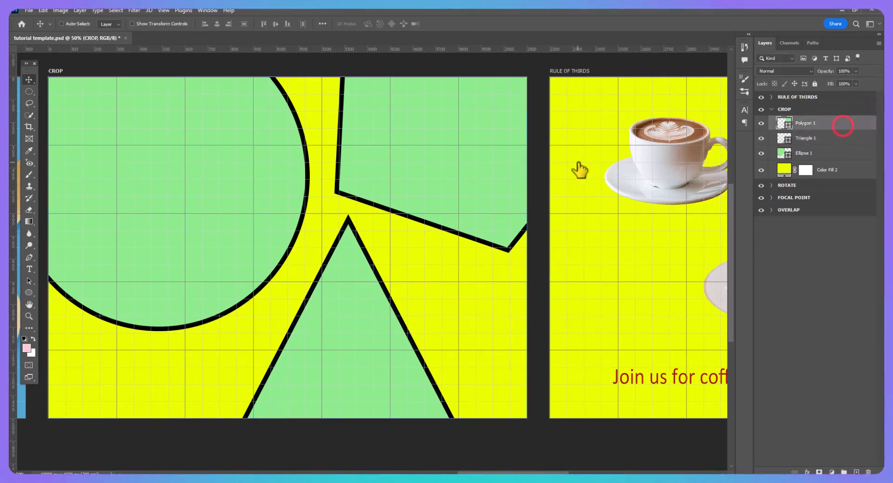
{"action": "key", "text": "ctrl+t"}
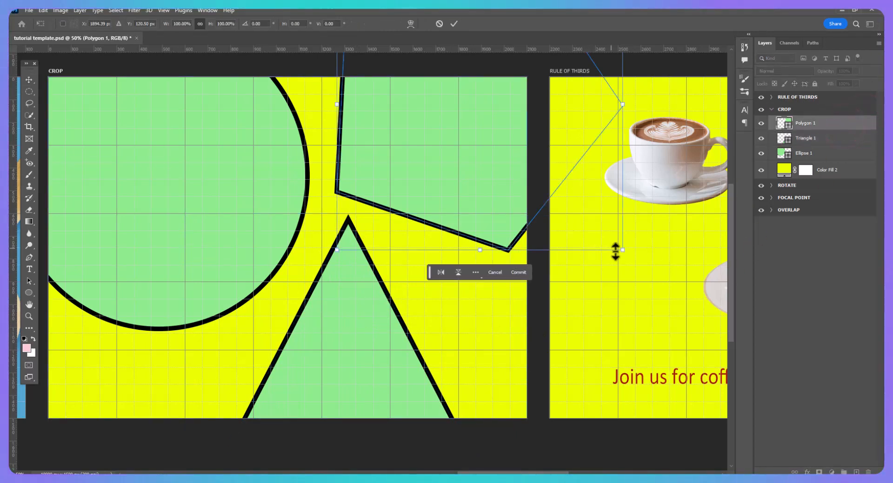
{"action": "left_click_drag", "start_coordinate": [623, 253], "coordinate": [648, 278]}
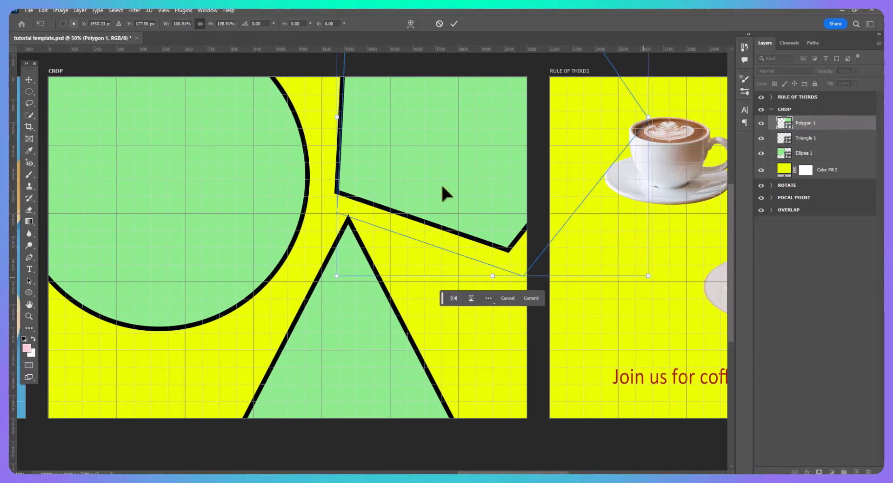
{"action": "left_click_drag", "start_coordinate": [417, 172], "coordinate": [438, 166]}
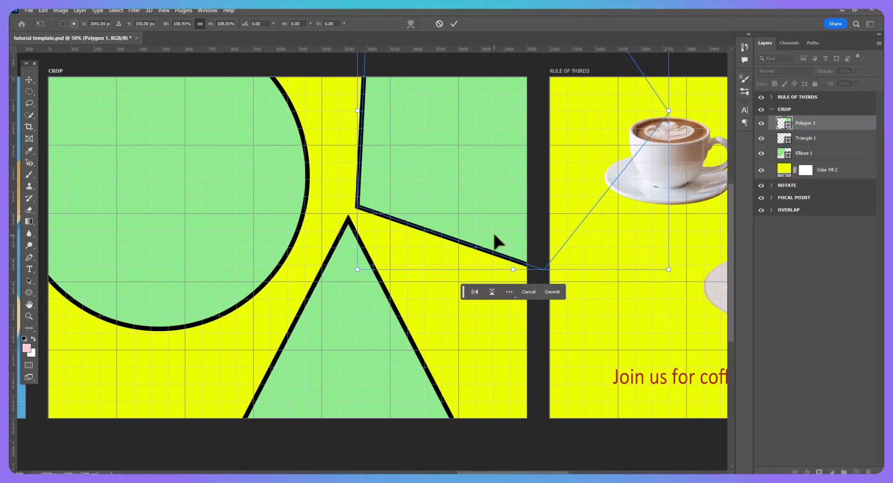
{"action": "key", "text": "Return"}
Step: Enlarge the triangle slightly toward the upper left so its apex sits in the gap between the circle and the pentagon
{"action": "left_click", "coordinate": [827, 137]}
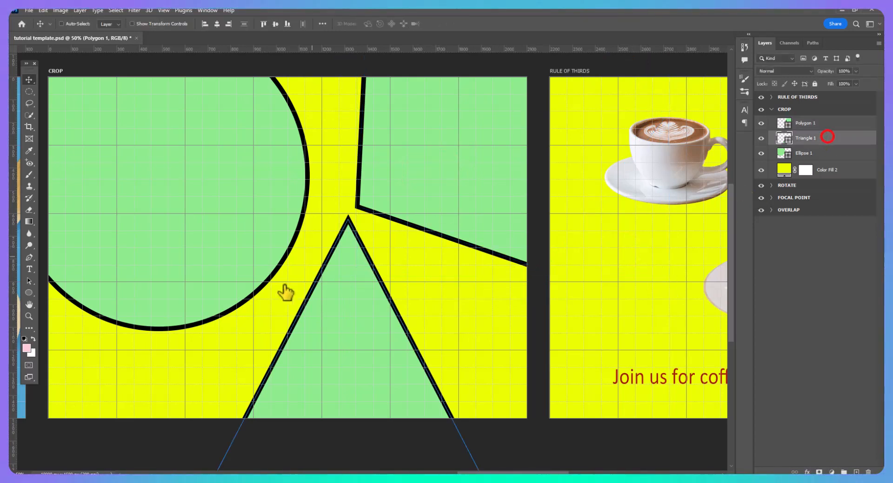
{"action": "left_click", "coordinate": [349, 295]}
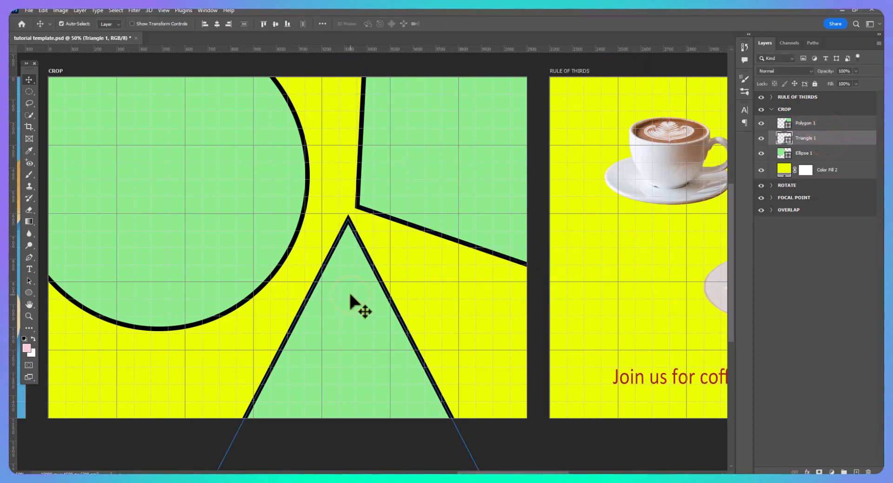
{"action": "key", "text": "ctrl+t"}
{"action": "left_click", "coordinate": [432, 190]}
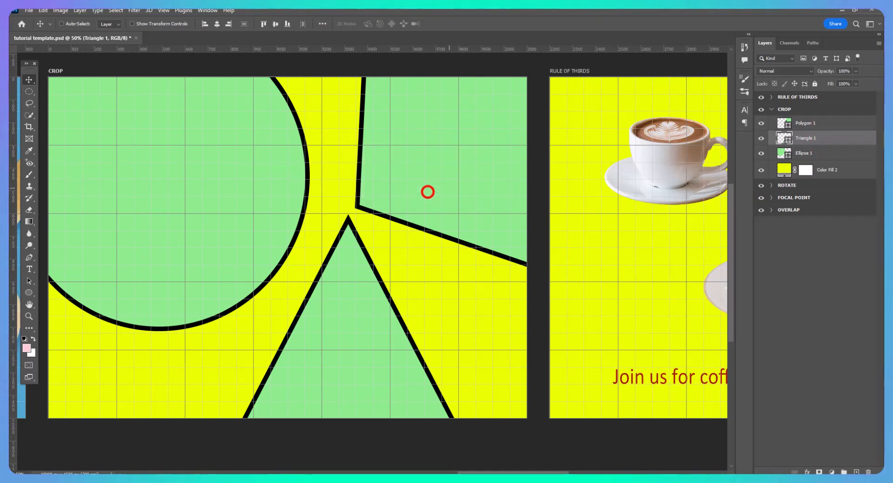
{"action": "key", "text": "ctrl+t"}
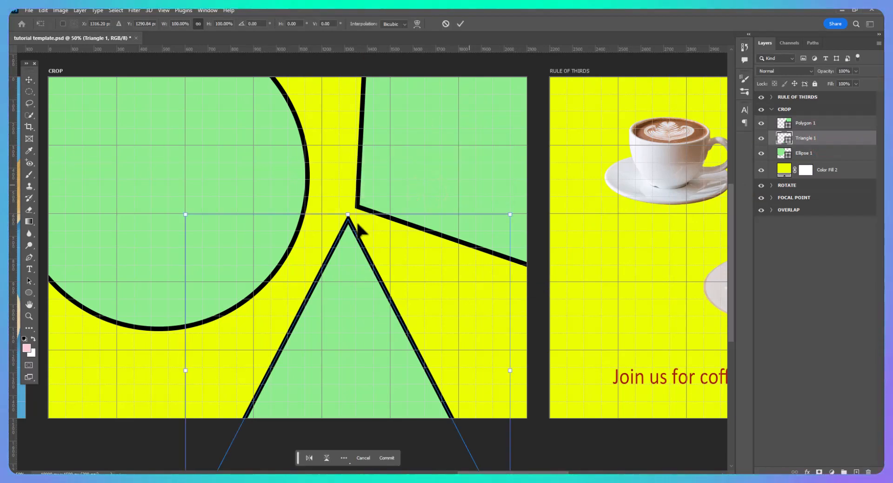
{"action": "left_click_drag", "start_coordinate": [183, 215], "coordinate": [168, 186]}
{"action": "key", "text": "Return"}
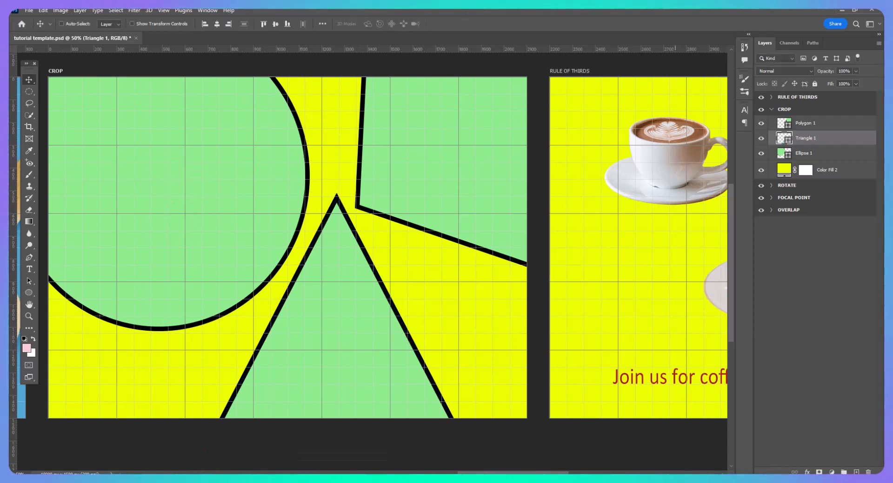
Step: Select the pentagon with the shape tool active and open its fill options
{"action": "left_click", "coordinate": [836, 123]}
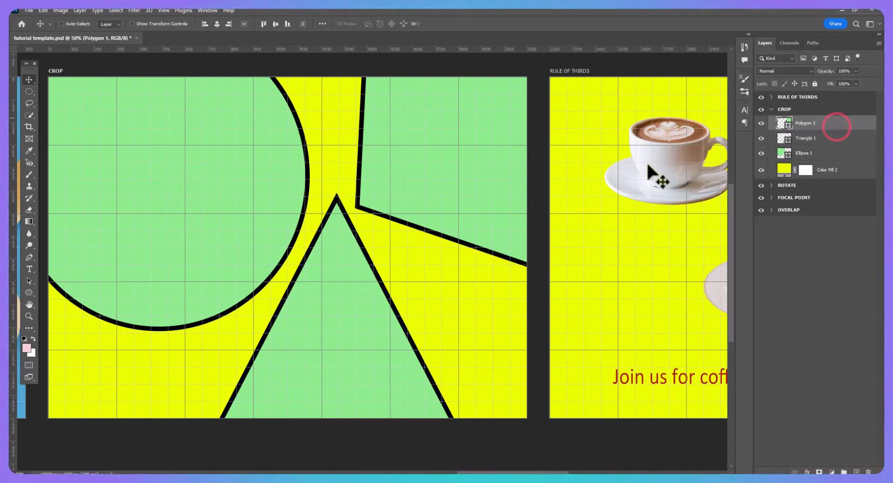
{"action": "left_click", "coordinate": [31, 290]}
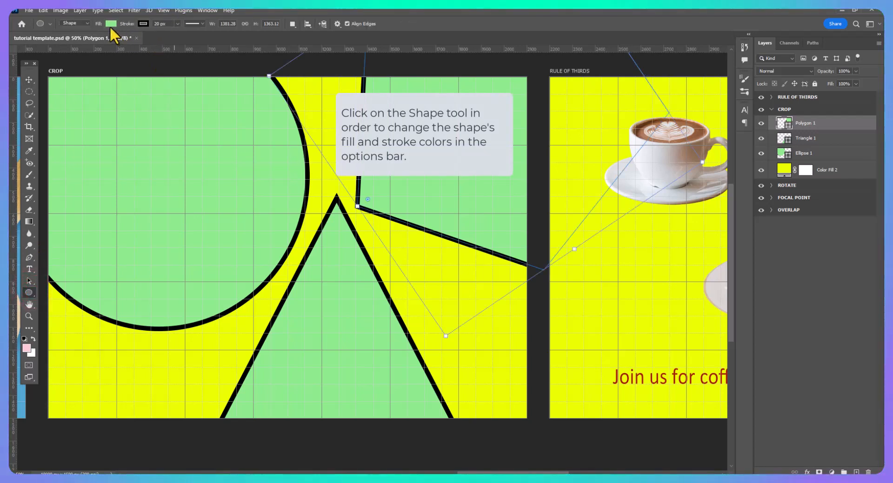
{"action": "left_click", "coordinate": [116, 25]}
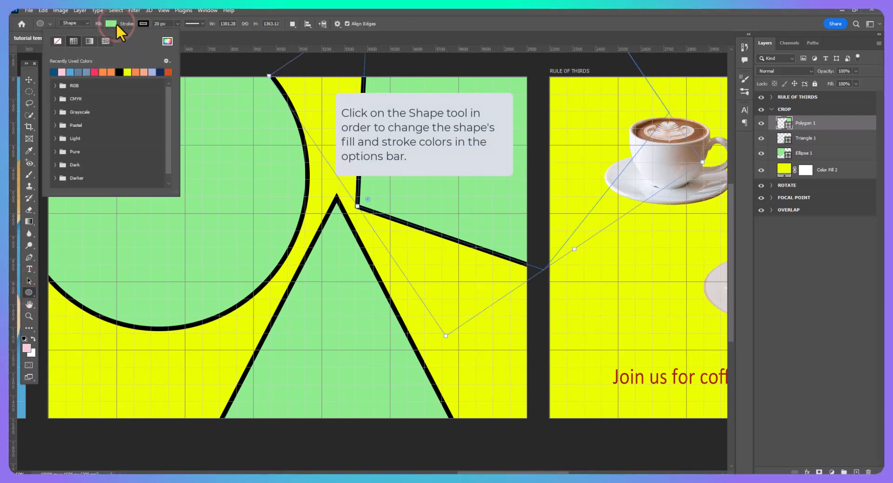
Step: Try gradient, pattern and solid colour fills on the pentagon
{"action": "left_click", "coordinate": [91, 40]}
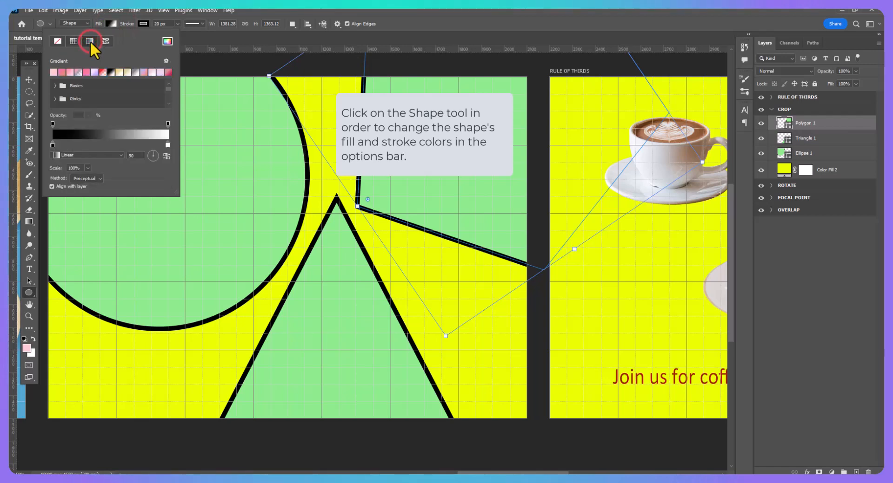
{"action": "left_click", "coordinate": [106, 41]}
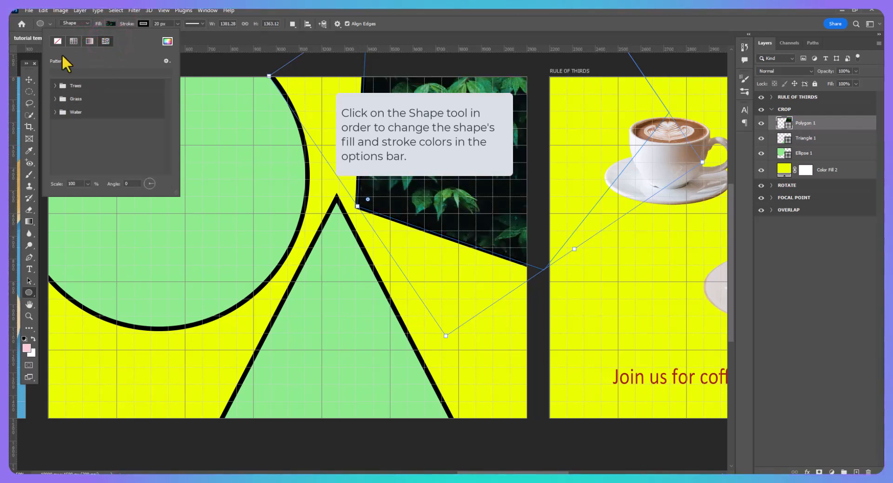
{"action": "left_click", "coordinate": [73, 40]}
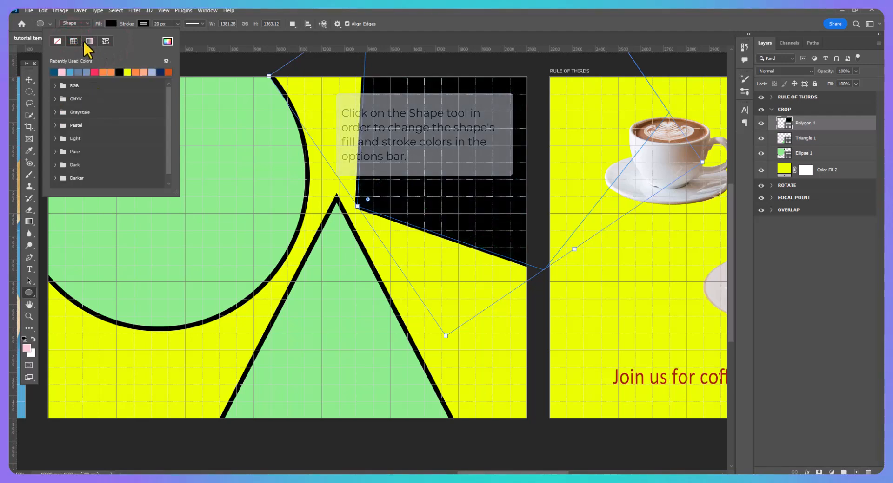
{"action": "left_click", "coordinate": [84, 41]}
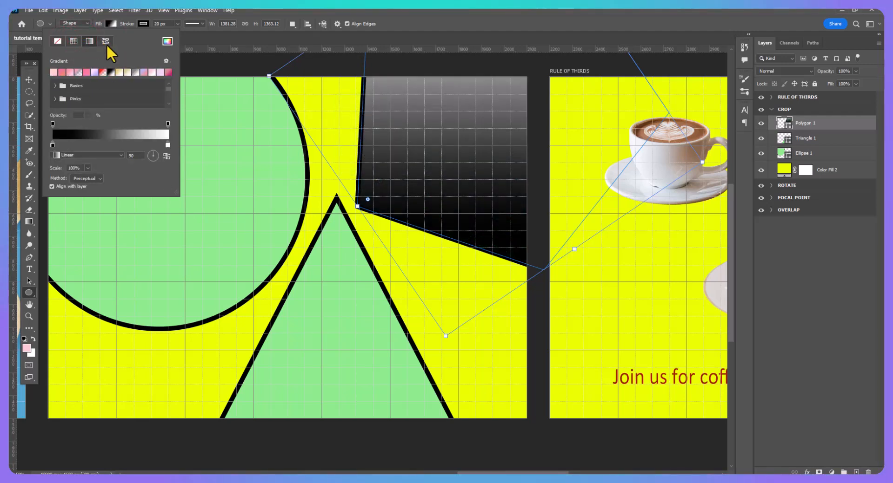
Step: Fill the pentagon with the pale green pattern from the Water group, after trying the dark blue one
{"action": "left_click", "coordinate": [106, 41]}
{"action": "left_click", "coordinate": [55, 112]}
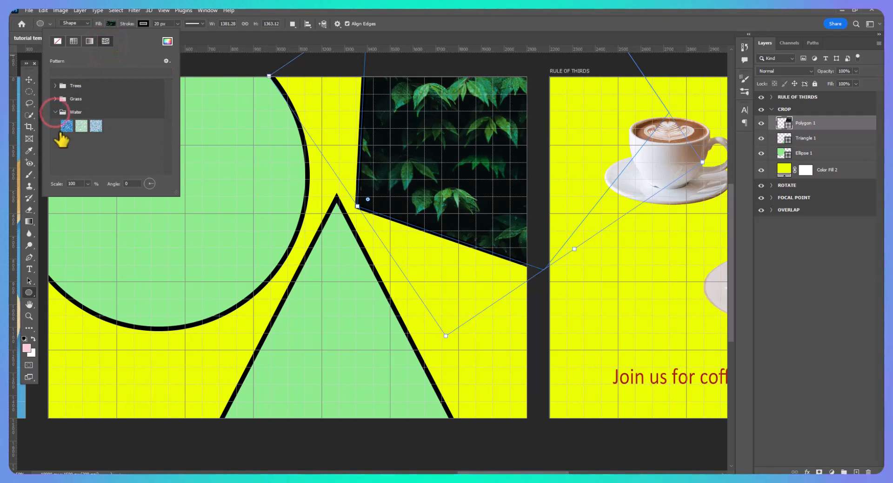
{"action": "left_click", "coordinate": [66, 126]}
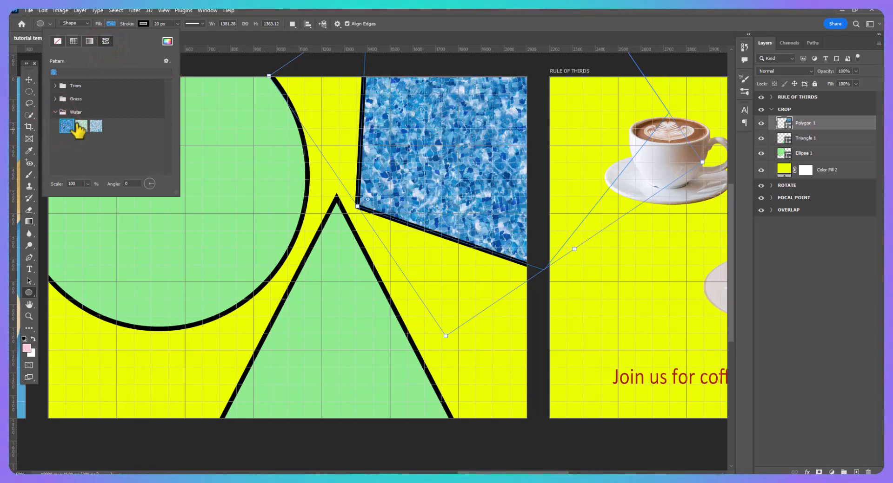
{"action": "left_click", "coordinate": [81, 127]}
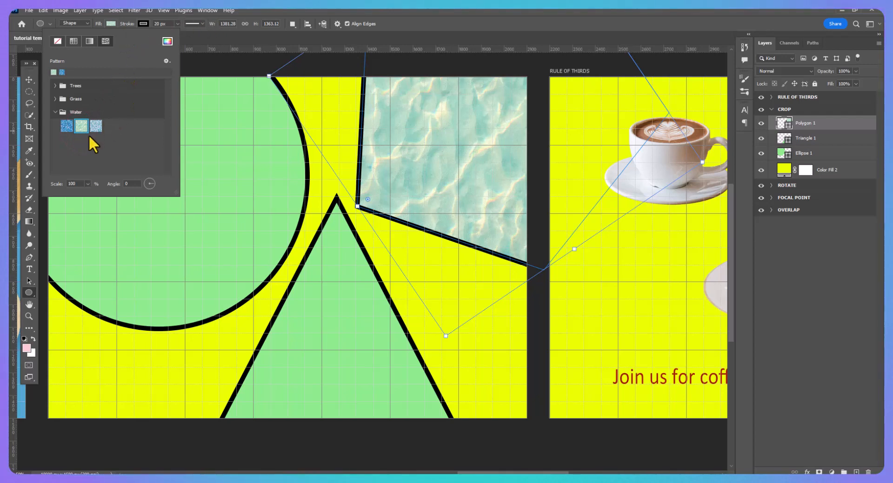
Step: Reduce the scale of the pentagon's water pattern to about 56% and apply it
{"action": "left_click", "coordinate": [87, 183]}
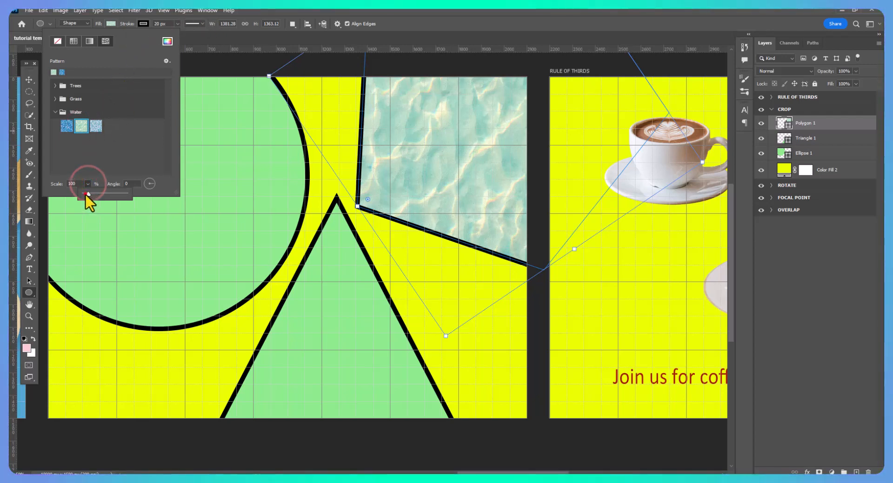
{"action": "left_click_drag", "start_coordinate": [86, 193], "coordinate": [88, 194]}
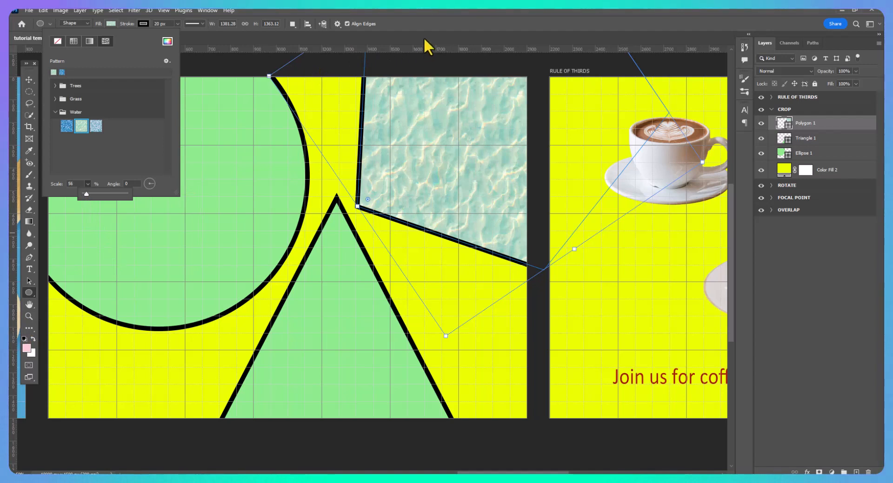
{"action": "double_click", "coordinate": [70, 183]}
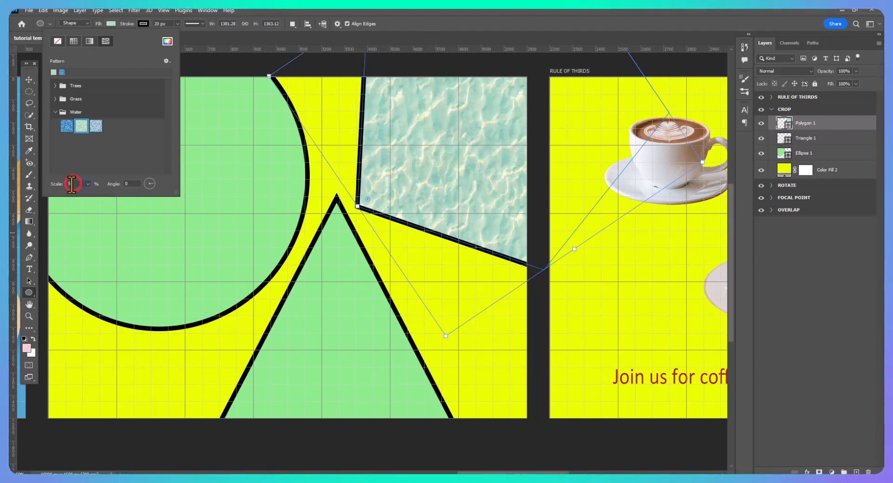
{"action": "key", "text": "Return"}
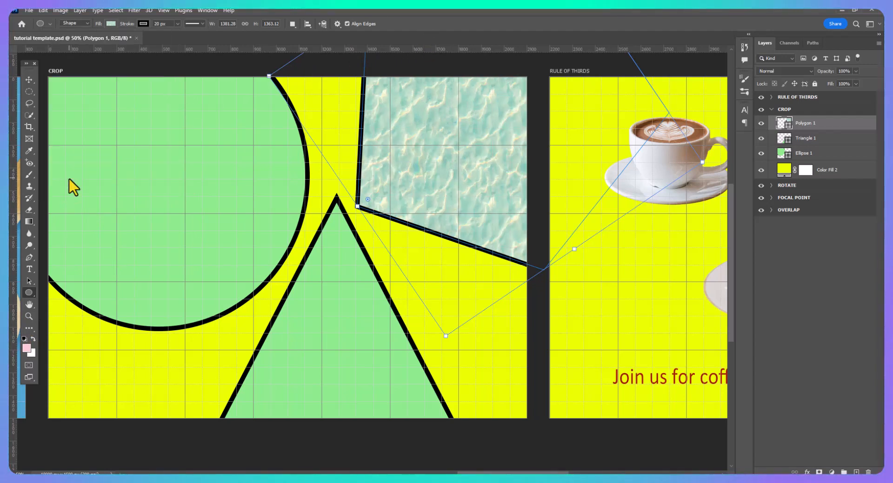
Step: Give the triangle a pattern fill, trying the third Water pattern before choosing the first Grass pattern
{"action": "left_click", "coordinate": [830, 141]}
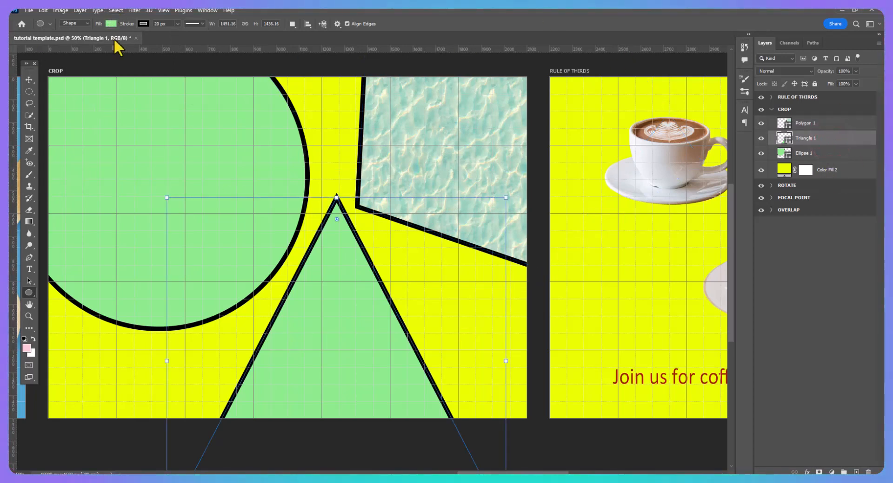
{"action": "left_click", "coordinate": [110, 24]}
{"action": "left_click", "coordinate": [106, 41]}
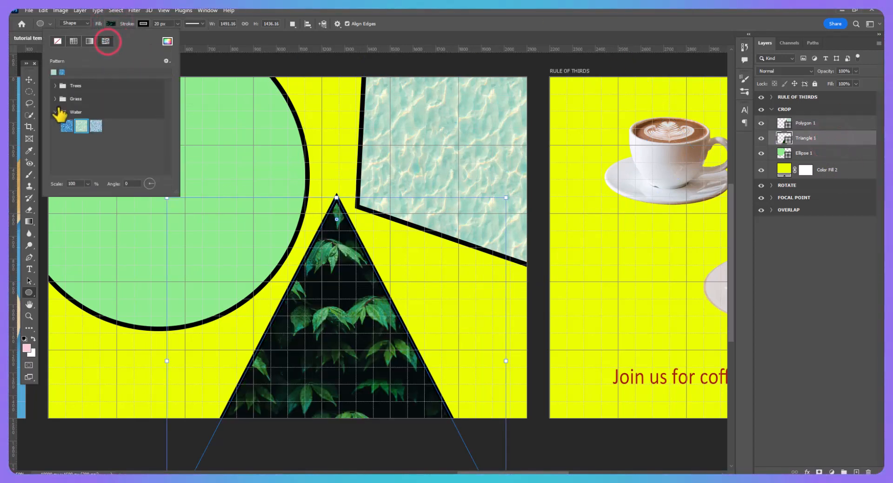
{"action": "left_click", "coordinate": [95, 126]}
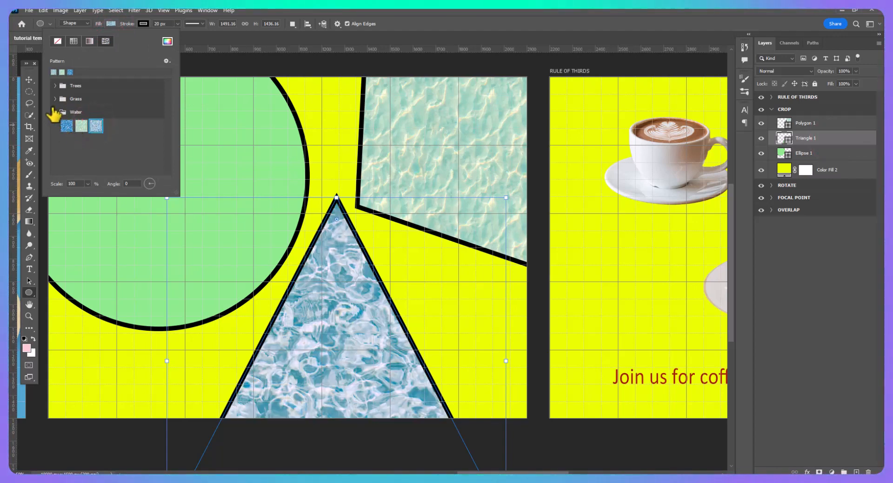
{"action": "left_click", "coordinate": [57, 99]}
{"action": "left_click", "coordinate": [66, 113]}
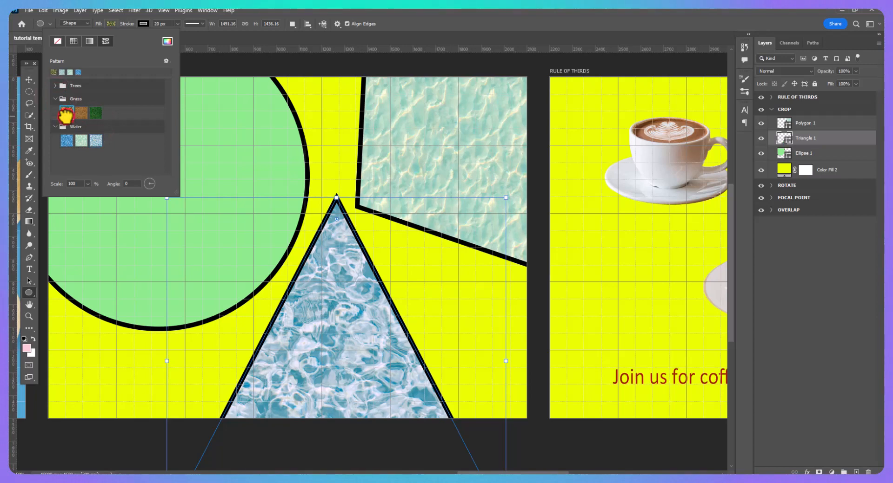
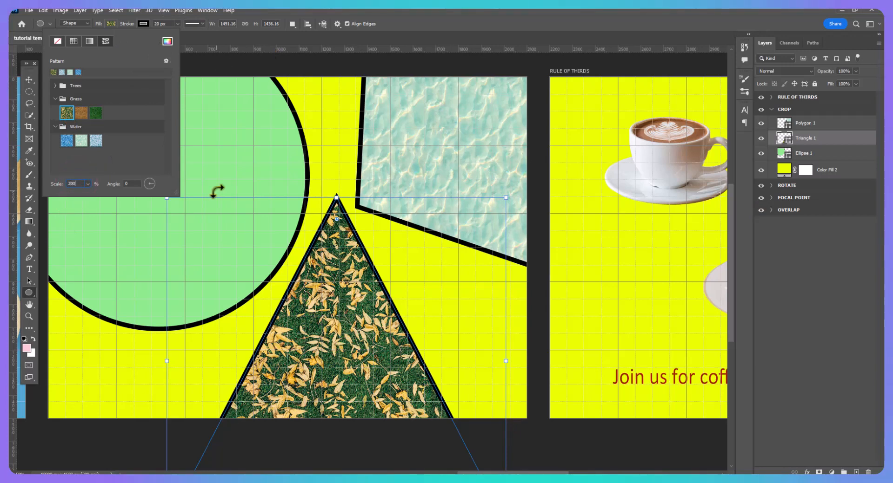
Step: Enlarge the scale of the triangle's leaf-covered grass pattern and apply it
{"action": "key", "text": "Return"}
{"action": "key", "text": "Return"}
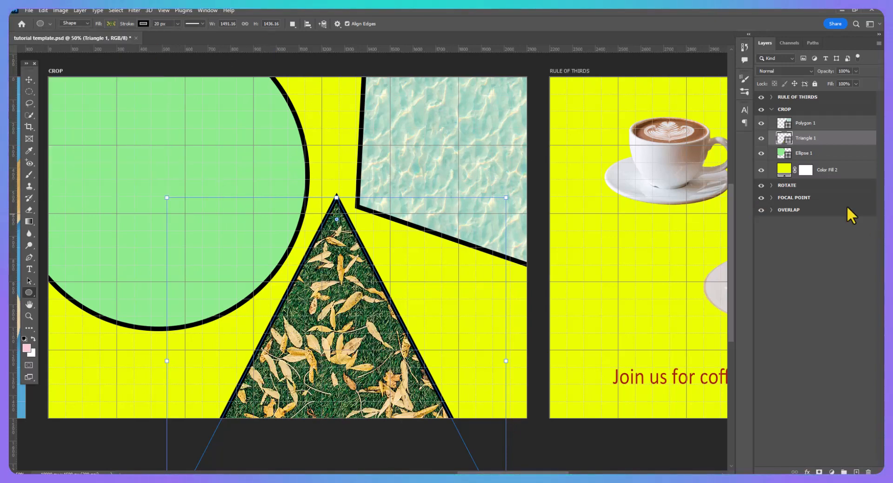
Step: Fill the circle with the brown Grass pattern at an enlarged scale, after trying several Trees patterns and the green Grass one
{"action": "left_click", "coordinate": [809, 155]}
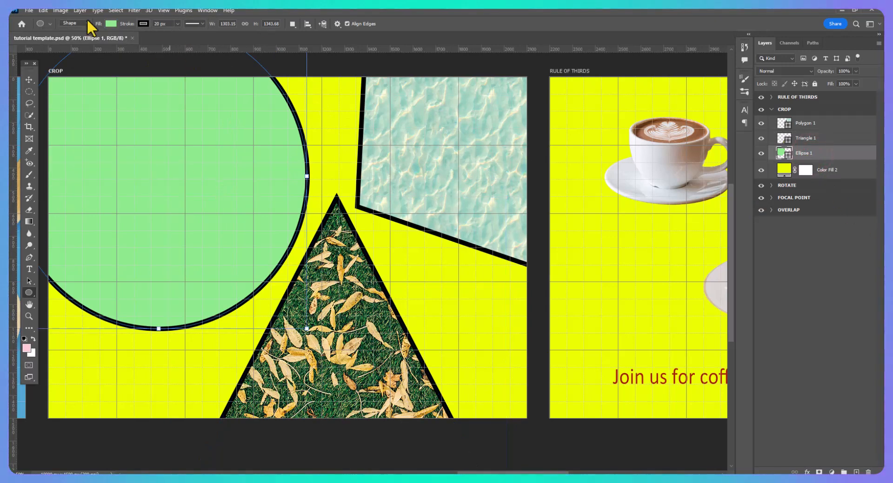
{"action": "left_click", "coordinate": [110, 23]}
{"action": "left_click", "coordinate": [107, 40]}
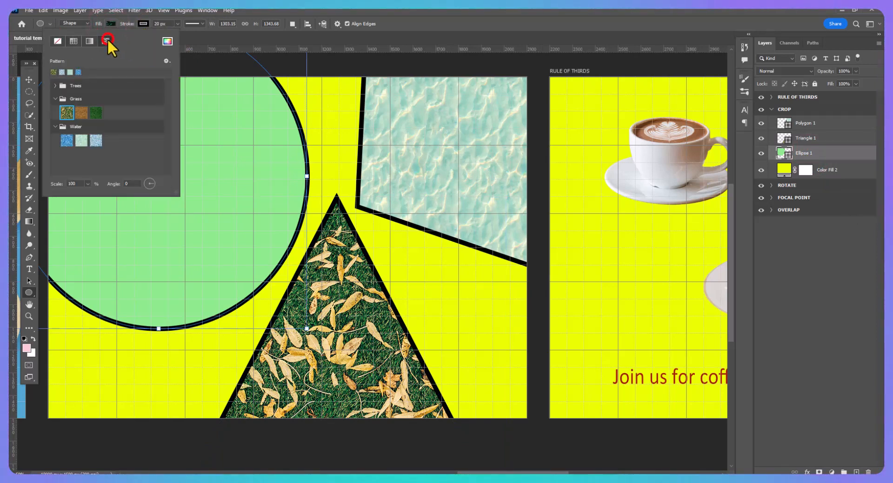
{"action": "left_click", "coordinate": [58, 87]}
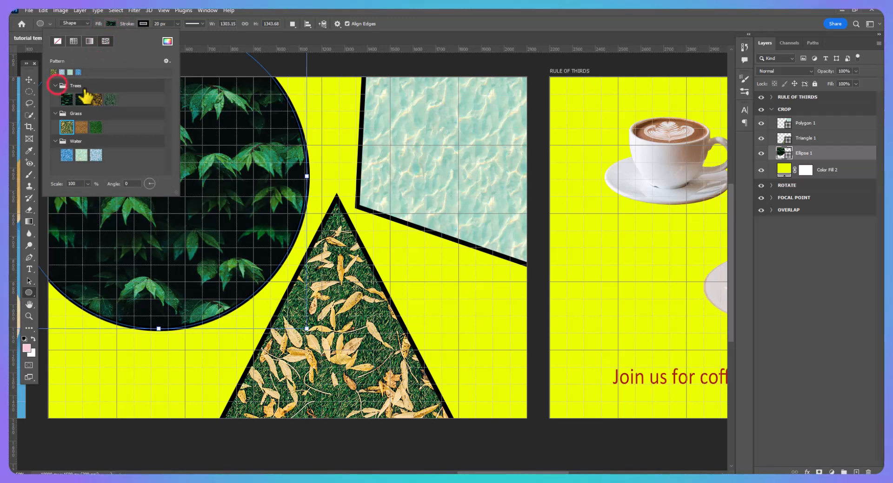
{"action": "left_click", "coordinate": [96, 99]}
{"action": "left_click", "coordinate": [111, 99]}
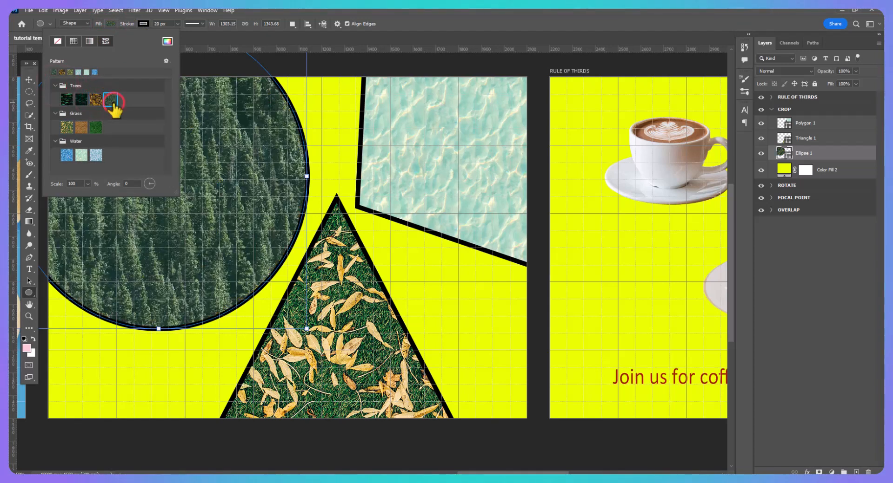
{"action": "left_click", "coordinate": [67, 100]}
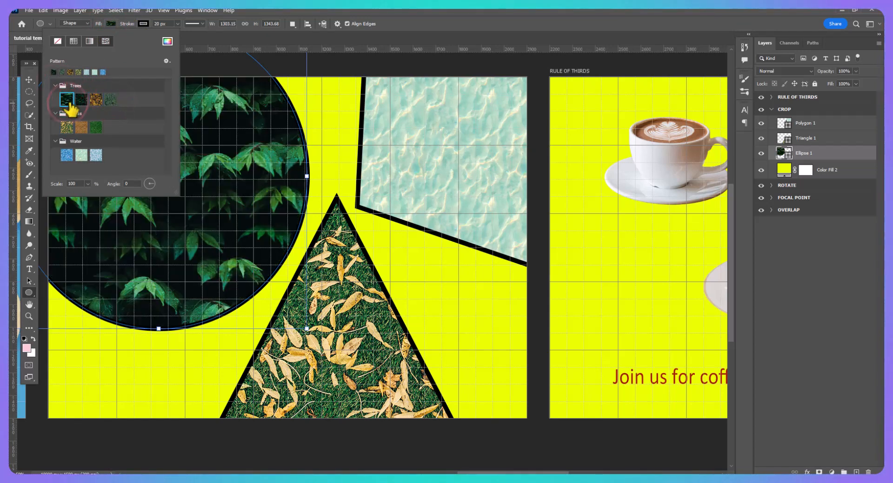
{"action": "left_click", "coordinate": [95, 128]}
{"action": "left_click", "coordinate": [81, 129]}
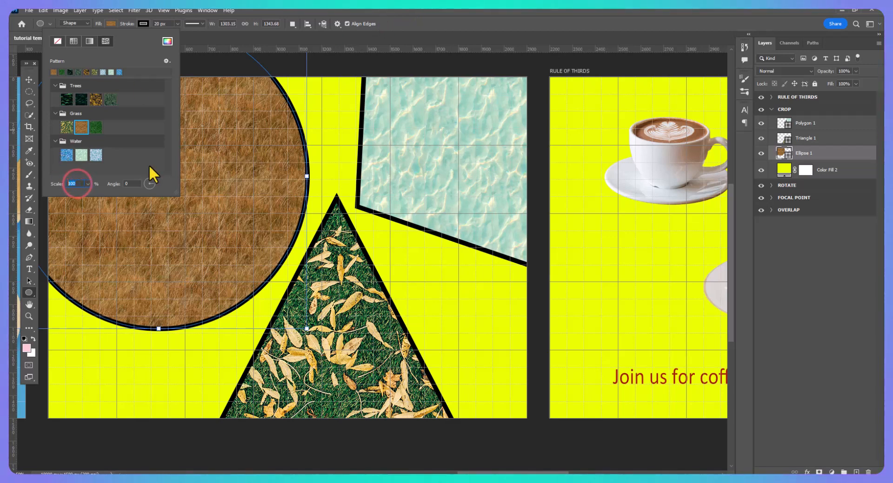
{"action": "key", "text": "Return"}
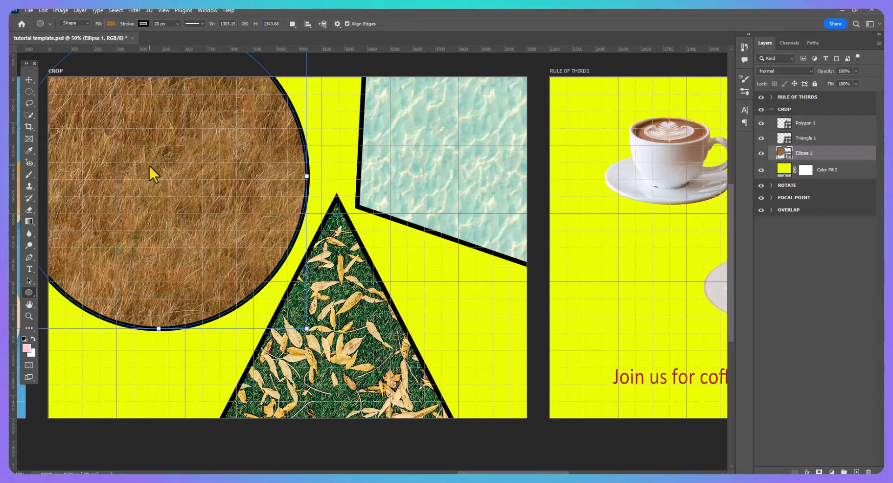
Step: Replace the pentagon's water fill with the plain green pattern from the Grass group
{"action": "left_click", "coordinate": [28, 80]}
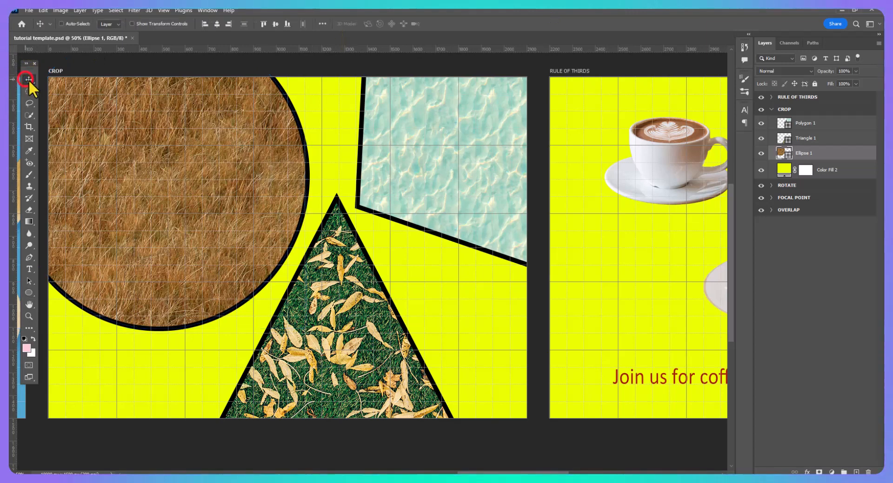
{"action": "left_click", "coordinate": [822, 126]}
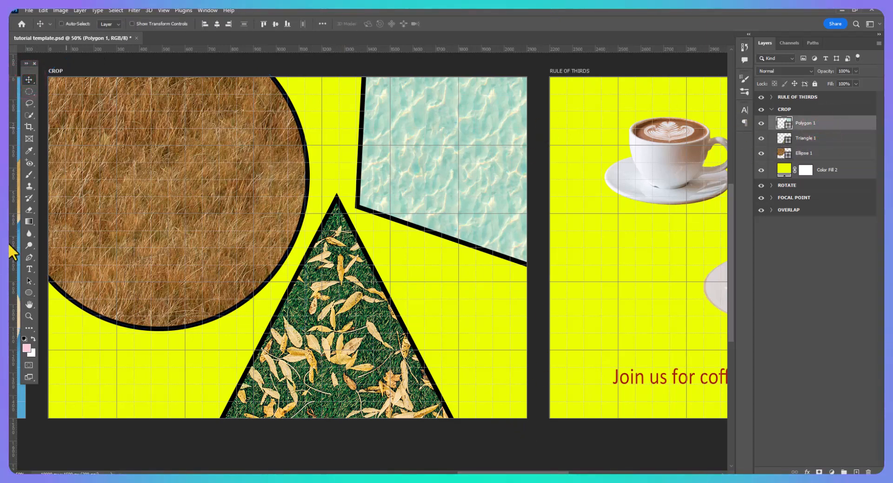
{"action": "left_click", "coordinate": [29, 292]}
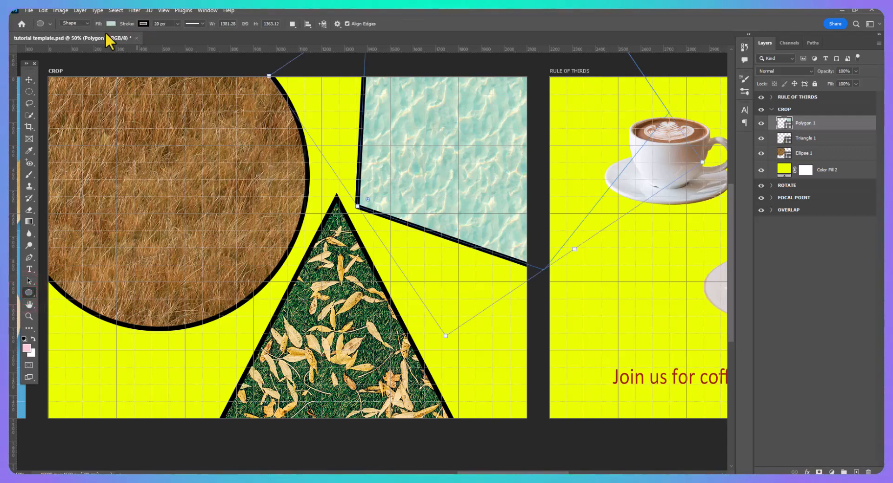
{"action": "left_click", "coordinate": [112, 23]}
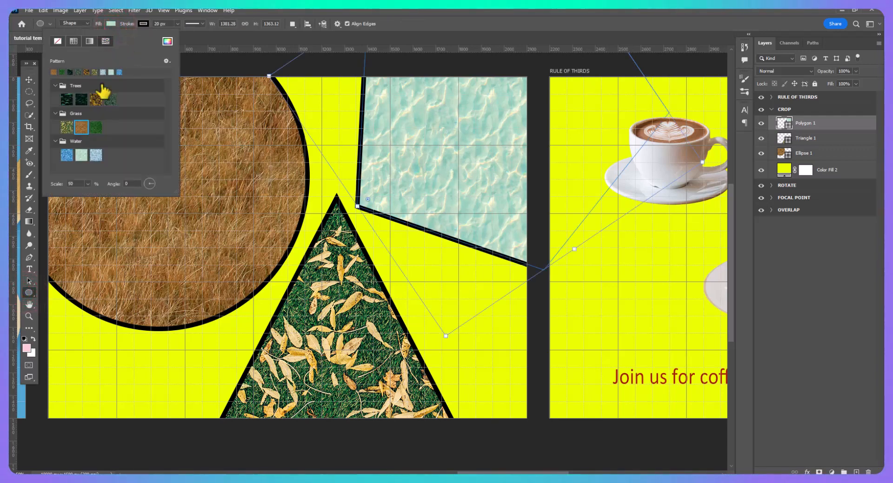
{"action": "left_click", "coordinate": [96, 128]}
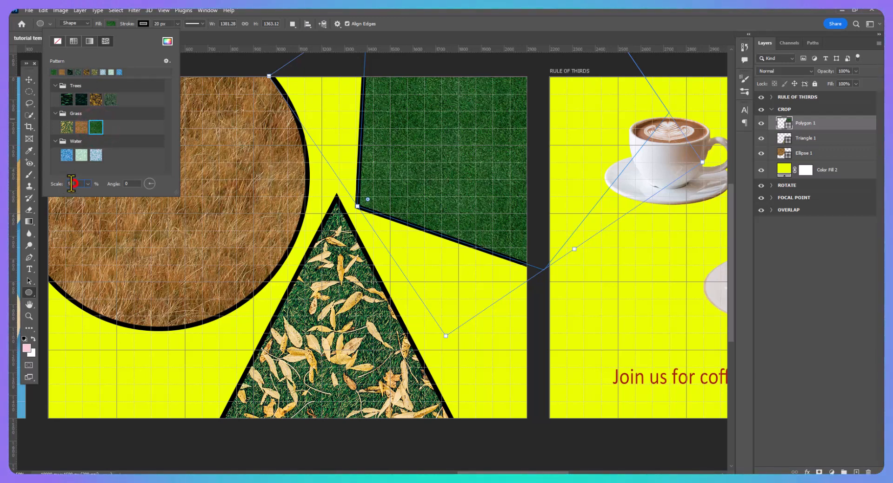
Step: Adjust the scale of the pentagon's grass pattern, settling on 150%
{"action": "left_click_drag", "start_coordinate": [75, 184], "coordinate": [63, 178]}
{"action": "type", "text": "75"}
{"action": "key", "text": "Return"}
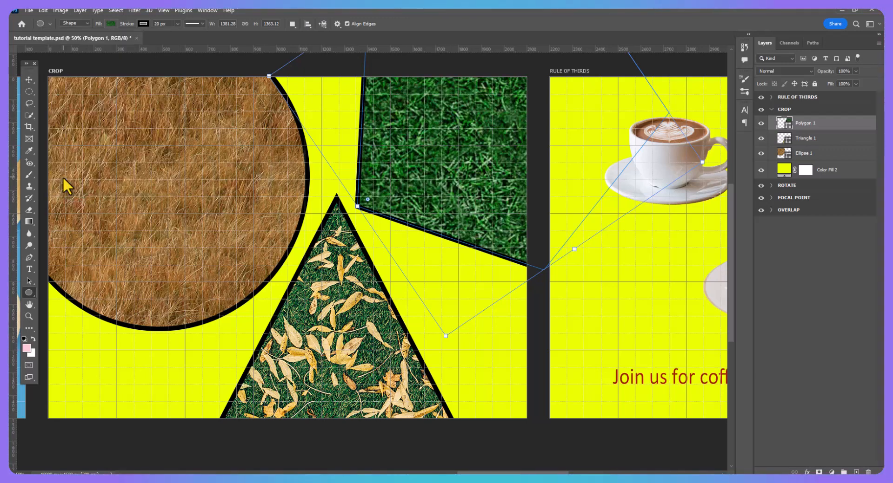
{"action": "left_click", "coordinate": [109, 24]}
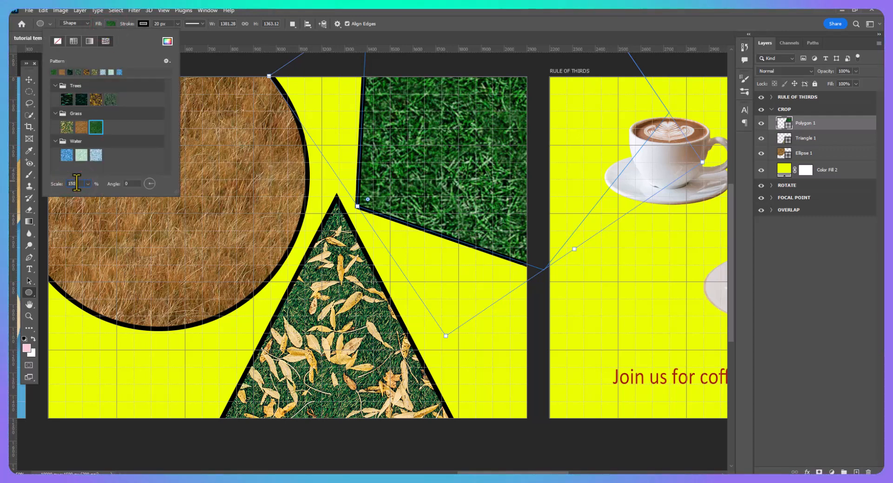
{"action": "key", "text": "Return"}
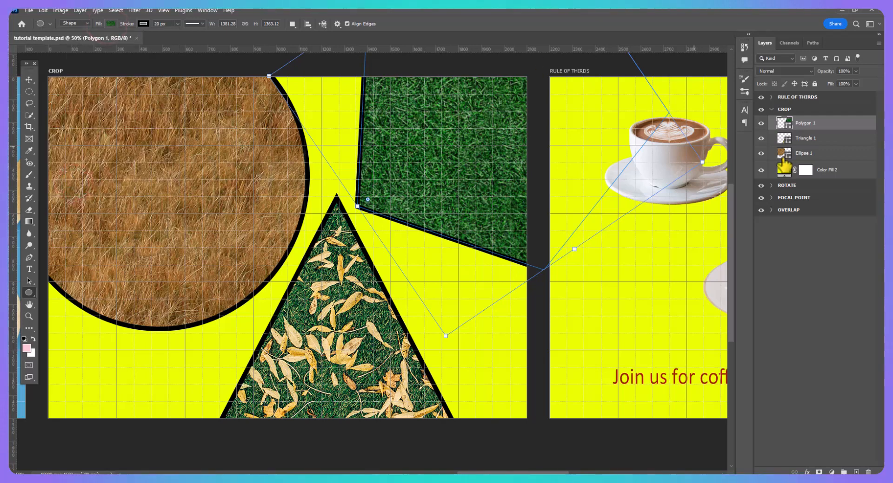
Step: Set the pentagon's stroke to a grey-green sampled from its grass pattern
{"action": "left_click", "coordinate": [143, 23]}
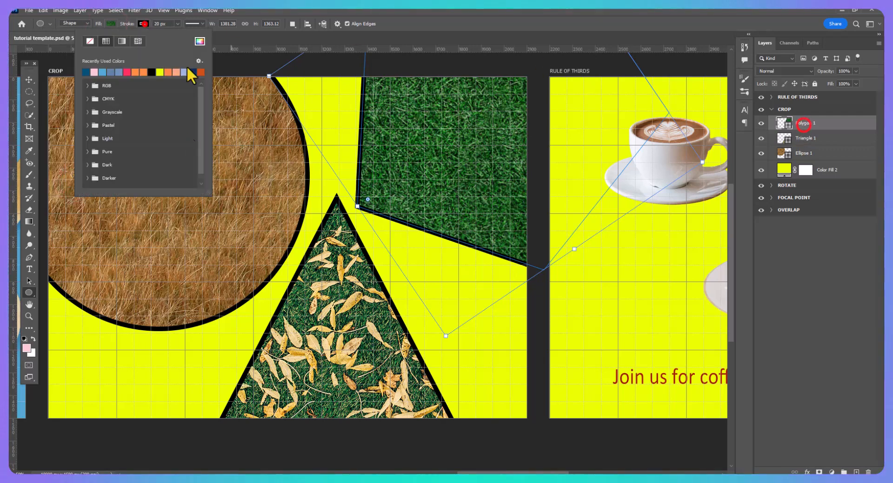
{"action": "left_click", "coordinate": [122, 41]}
{"action": "left_click", "coordinate": [200, 41]}
{"action": "left_click", "coordinate": [367, 201]}
{"action": "left_click", "coordinate": [706, 309]}
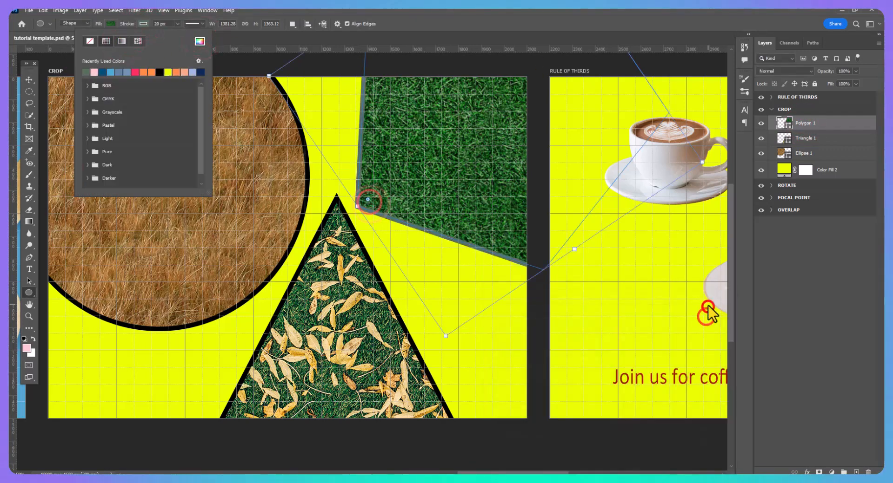
Step: Set the triangle's stroke to the golden colour #d7a52d sampled from its leaves
{"action": "left_click", "coordinate": [805, 138]}
{"action": "left_click", "coordinate": [143, 23]}
{"action": "left_click", "coordinate": [200, 41]}
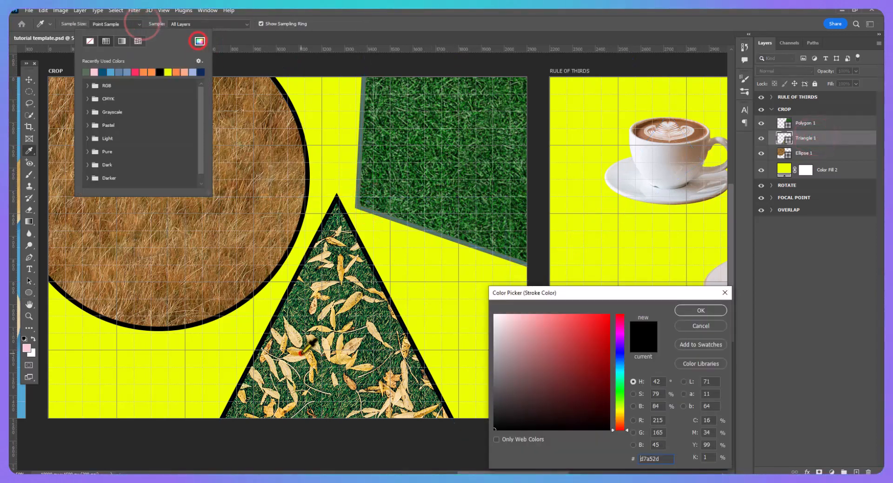
{"action": "left_click", "coordinate": [700, 310]}
Step: Set the circle's stroke to the dark green #243525 sampled from the triangle's pattern
{"action": "left_click", "coordinate": [804, 153]}
{"action": "left_click", "coordinate": [143, 23]}
{"action": "left_click", "coordinate": [199, 41]}
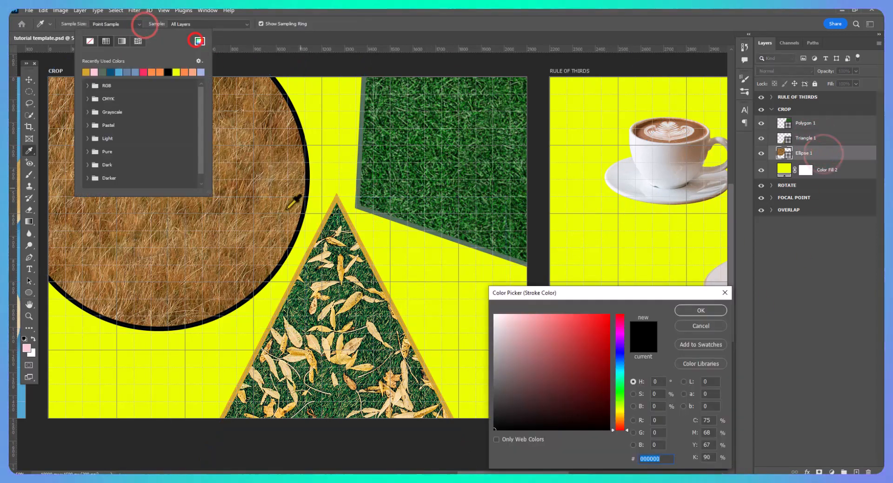
{"action": "left_click", "coordinate": [253, 194]}
{"action": "left_click", "coordinate": [346, 256]}
{"action": "left_click", "coordinate": [714, 307]}
Step: Recolour the CROP background dark green sampled near the triangle's tip, after trying tan and mid-green samples from its pattern
{"action": "left_click", "coordinate": [828, 126]}
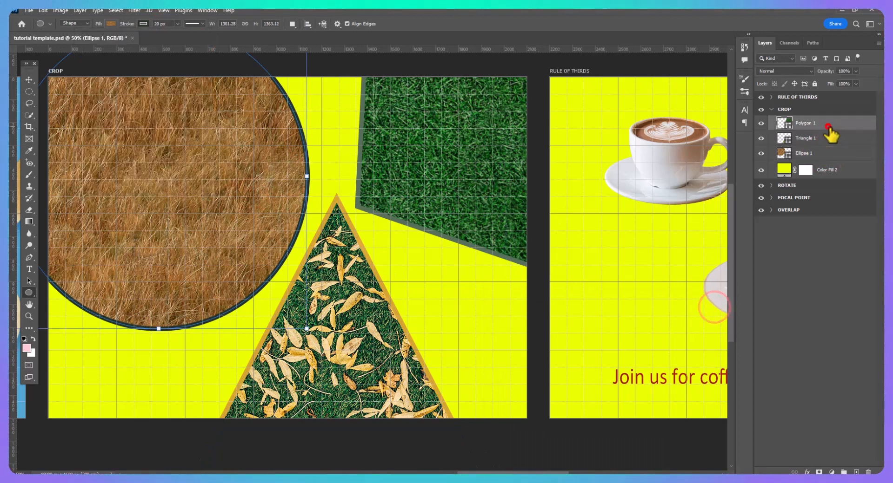
{"action": "double_click", "coordinate": [784, 170]}
{"action": "left_click", "coordinate": [338, 358]}
{"action": "left_click", "coordinate": [314, 341]}
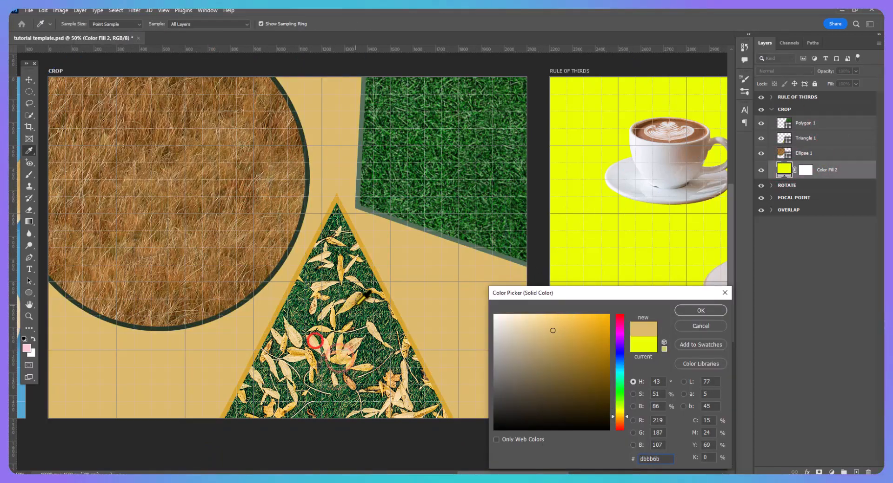
{"action": "left_click", "coordinate": [356, 305]}
{"action": "left_click", "coordinate": [356, 305]}
{"action": "left_click", "coordinate": [355, 303]}
{"action": "left_click", "coordinate": [392, 324]}
{"action": "left_click", "coordinate": [374, 282]}
{"action": "left_click", "coordinate": [366, 277]}
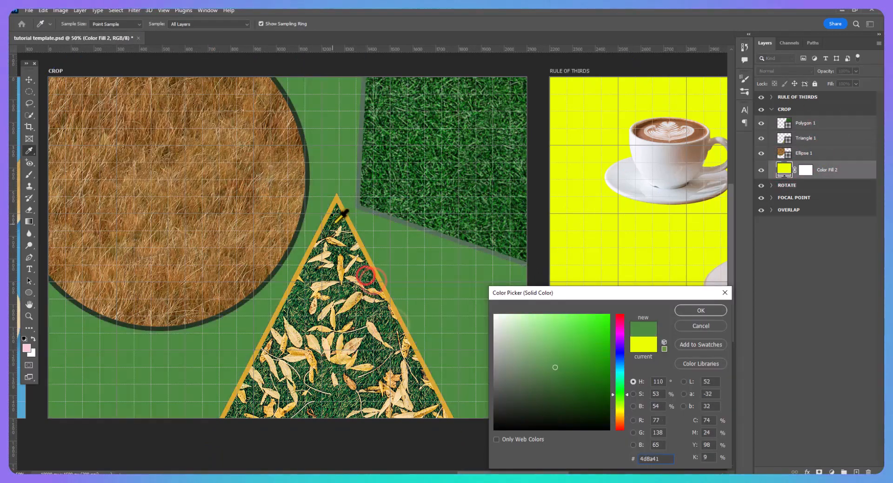
{"action": "left_click", "coordinate": [343, 214]}
{"action": "left_click", "coordinate": [700, 311]}
Step: Change the circle's stroke to a pale cream sampled from a leaf in the triangle
{"action": "left_click", "coordinate": [823, 153]}
{"action": "left_click", "coordinate": [139, 24]}
{"action": "left_click", "coordinate": [197, 42]}
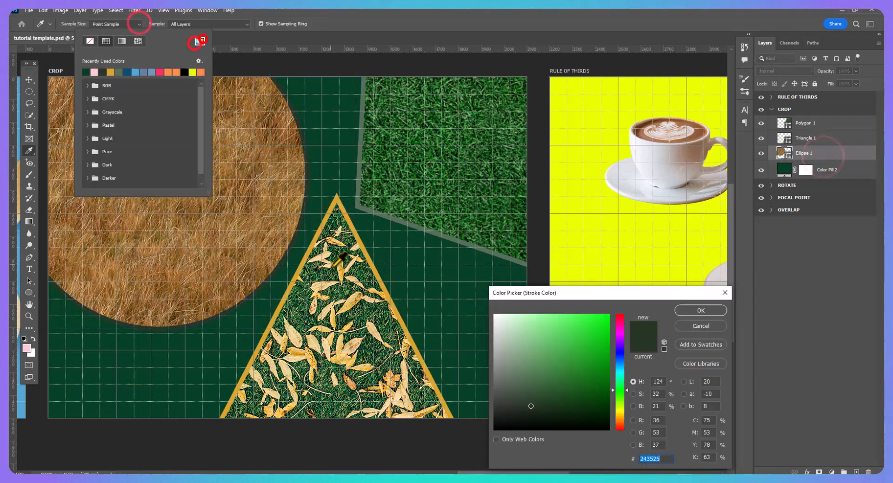
{"action": "left_click", "coordinate": [330, 253]}
{"action": "left_click", "coordinate": [701, 311]}
Step: With the grid hidden, nudge the triangle slightly down and the pentagon slightly up and to the left
{"action": "left_click", "coordinate": [29, 80]}
{"action": "left_click", "coordinate": [69, 78]}
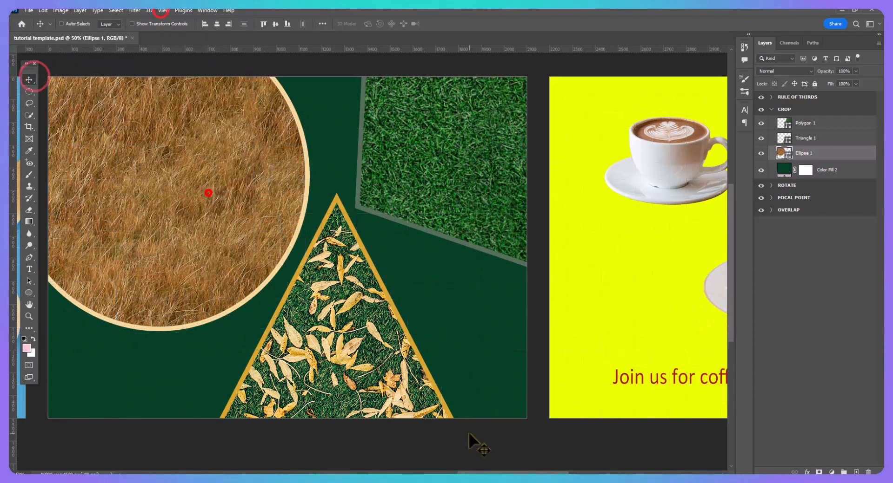
{"action": "left_click", "coordinate": [804, 138]}
{"action": "left_click_drag", "start_coordinate": [338, 199], "coordinate": [337, 223]}
{"action": "left_click", "coordinate": [814, 123]}
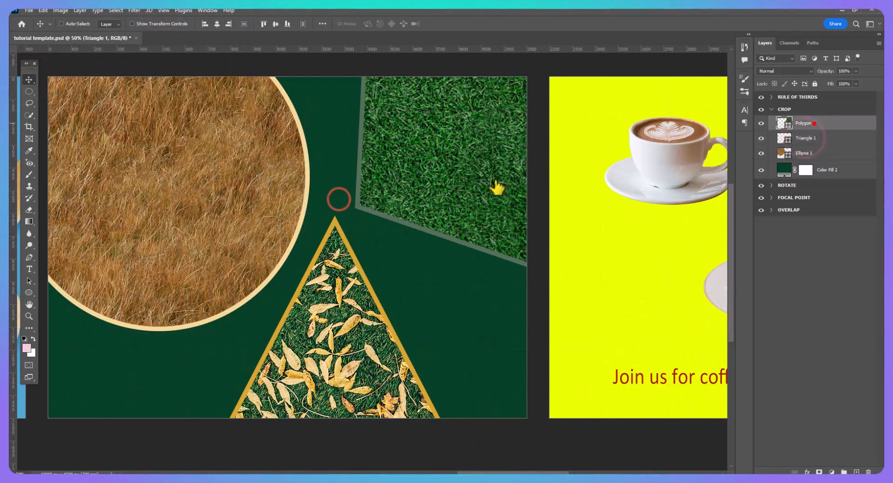
{"action": "left_click_drag", "start_coordinate": [391, 197], "coordinate": [382, 193]}
Step: Change the pentagon's stroke to a brown sampled from the circle's dry grass pattern
{"action": "left_click", "coordinate": [29, 293]}
{"action": "left_click", "coordinate": [143, 23]}
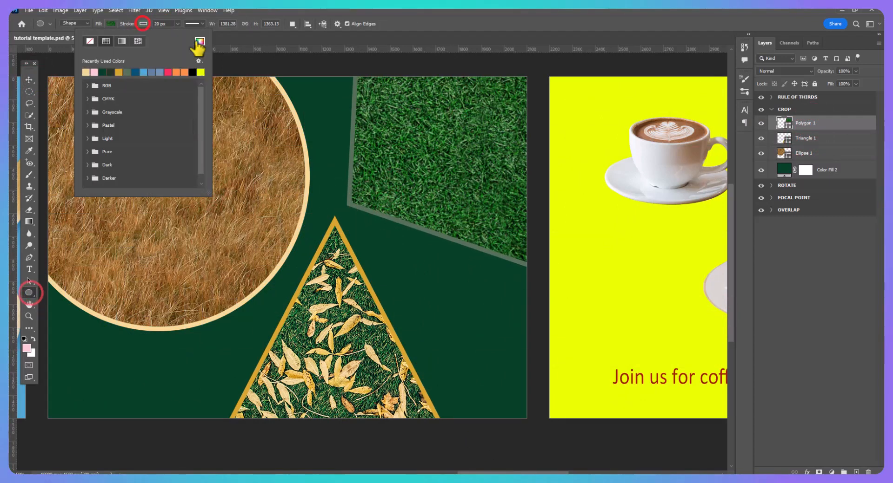
{"action": "left_click", "coordinate": [199, 42]}
{"action": "left_click", "coordinate": [248, 209]}
{"action": "left_click", "coordinate": [239, 136]}
{"action": "left_click", "coordinate": [702, 310]}
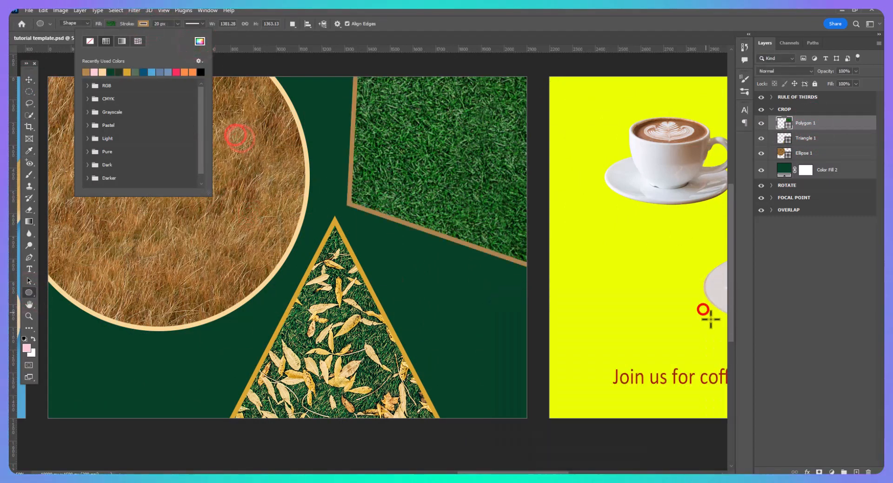
Step: Expand the RULE OF THIRDS artboard's layers and place two horizontal and two vertical ruler guides across it in a rule-of-thirds grid
{"action": "left_click", "coordinate": [29, 79]}
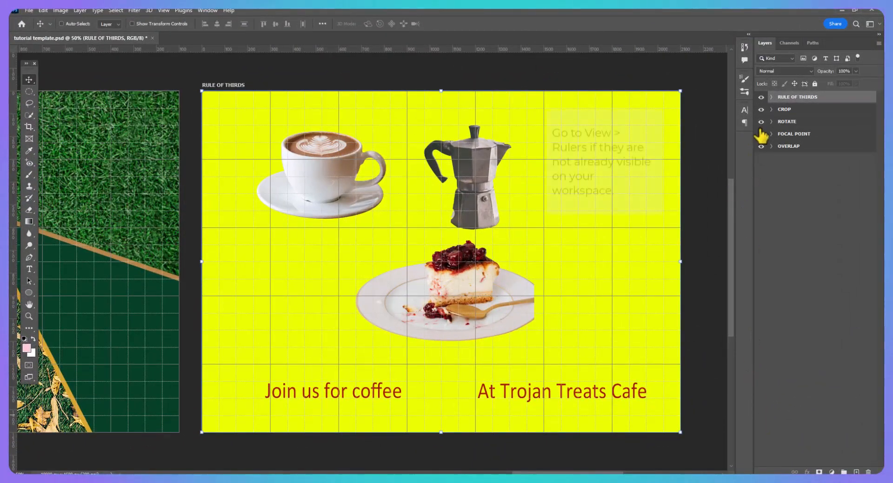
{"action": "left_click", "coordinate": [771, 97]}
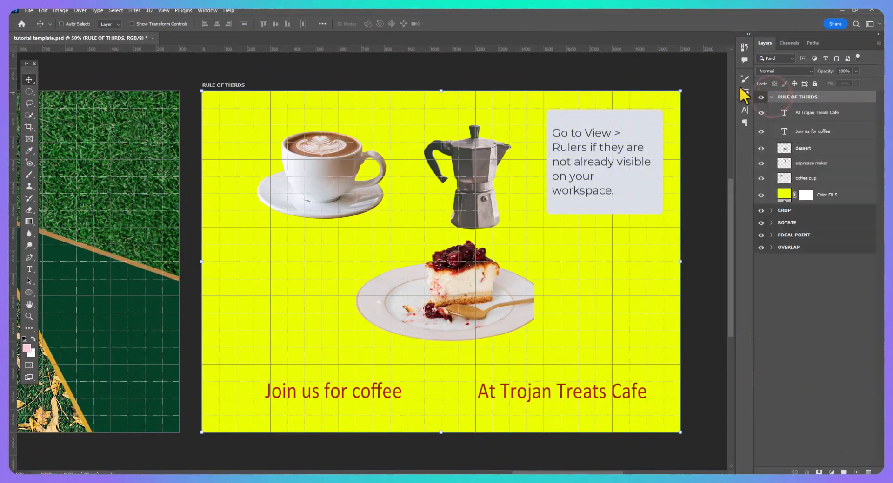
{"action": "left_click", "coordinate": [165, 11]}
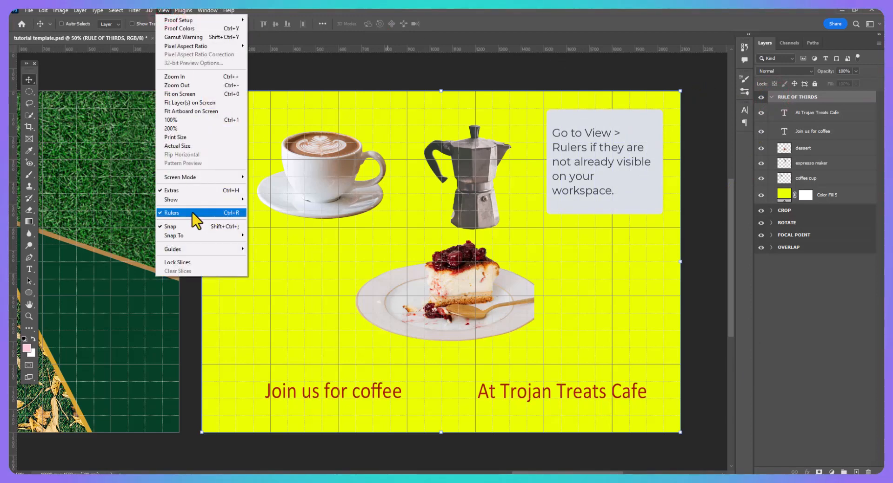
{"action": "left_click_drag", "start_coordinate": [341, 45], "coordinate": [358, 194]}
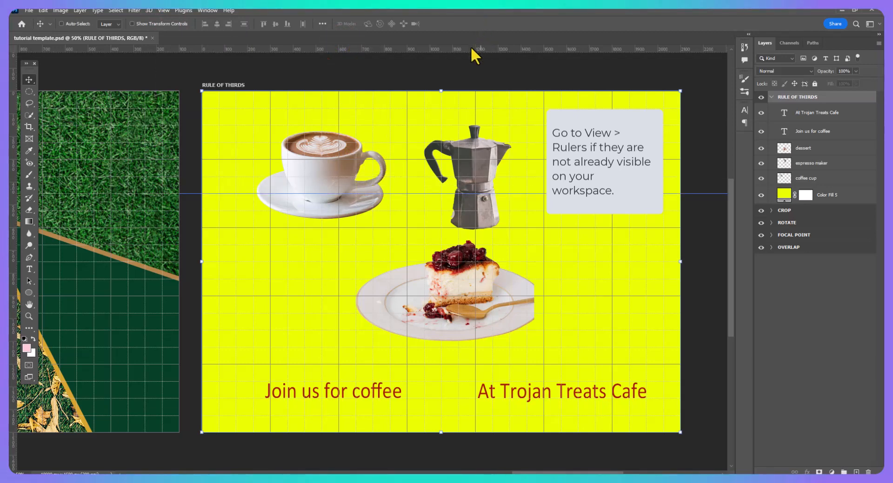
{"action": "left_click_drag", "start_coordinate": [464, 51], "coordinate": [485, 336]}
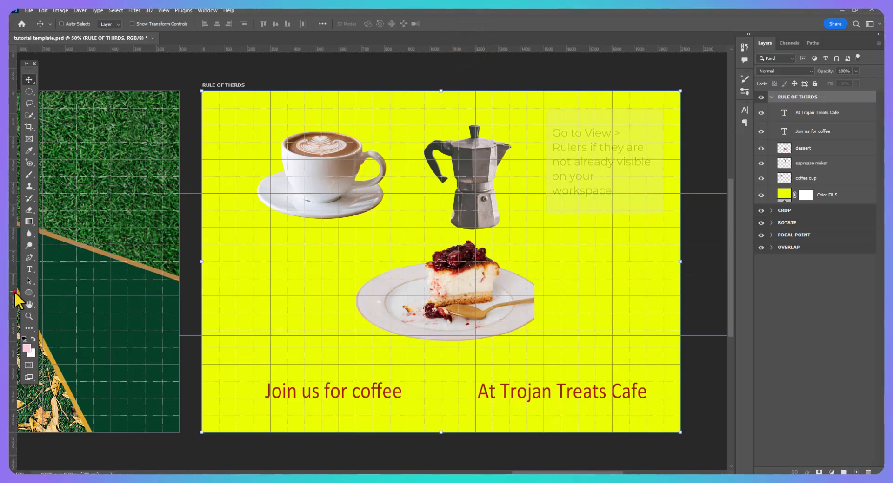
{"action": "left_click_drag", "start_coordinate": [14, 295], "coordinate": [338, 277]}
{"action": "left_click_drag", "start_coordinate": [14, 300], "coordinate": [544, 303]}
Step: Hide the grid while keeping the guides, and shift the upper horizontal guide slightly down on the RULE OF THIRDS artboard
{"action": "left_click", "coordinate": [164, 11]}
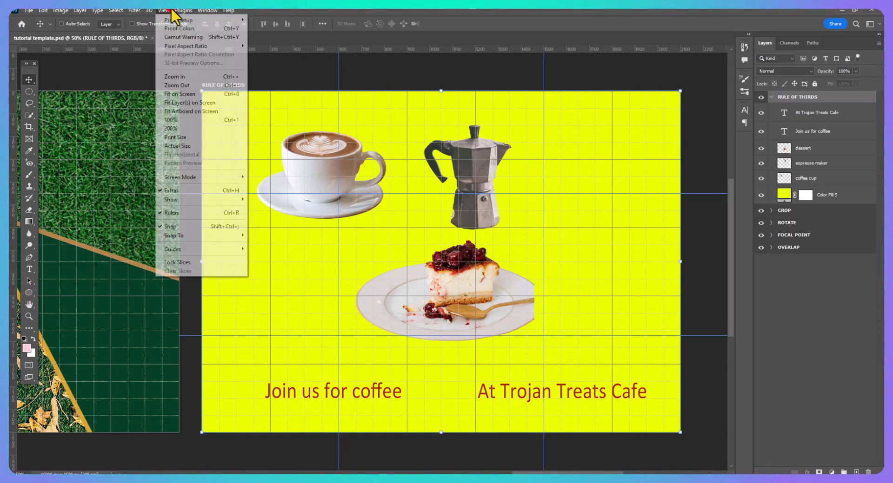
{"action": "left_click", "coordinate": [201, 198]}
{"action": "left_click", "coordinate": [257, 225]}
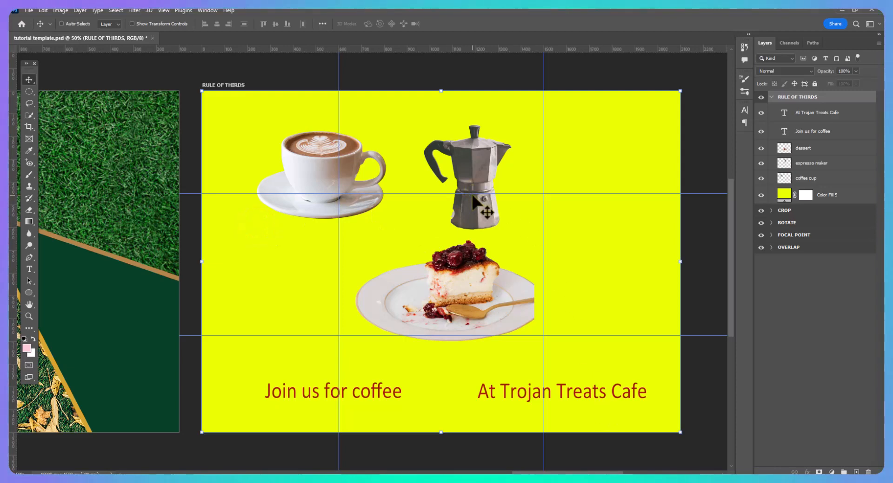
{"action": "left_click_drag", "start_coordinate": [473, 193], "coordinate": [472, 200]}
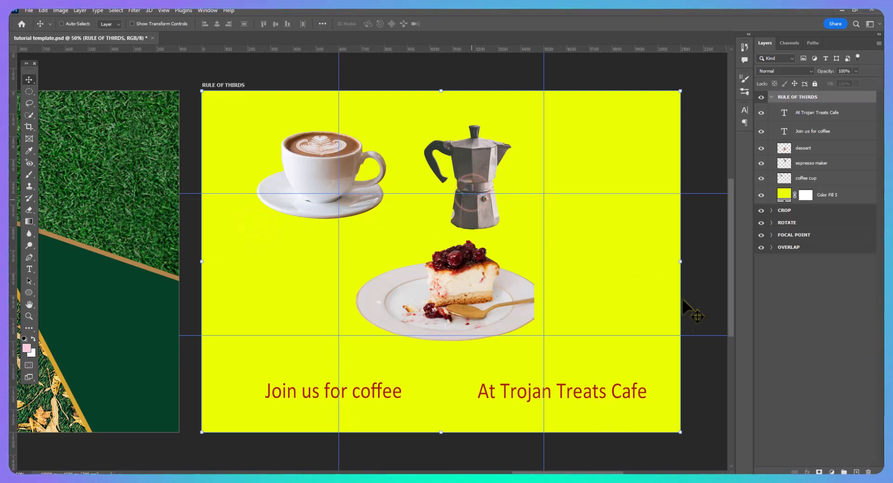
{"action": "left_click", "coordinate": [29, 80]}
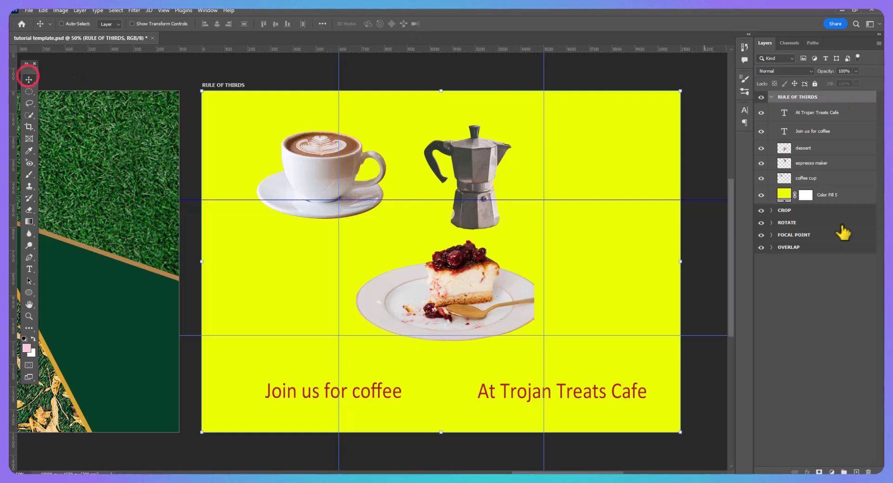
Step: Scale the dessert to about 216% and position it against the artboard's right edge, with the cake top at the upper guide
{"action": "left_click", "coordinate": [822, 148]}
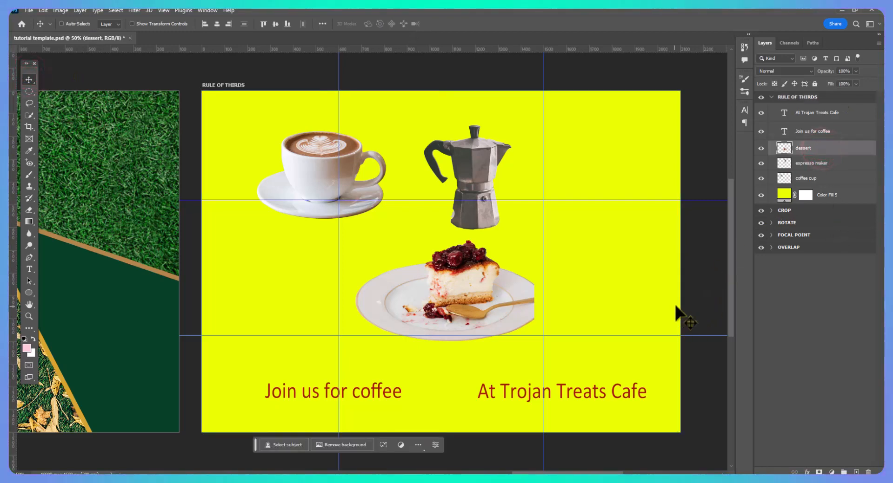
{"action": "key", "text": "ctrl+t"}
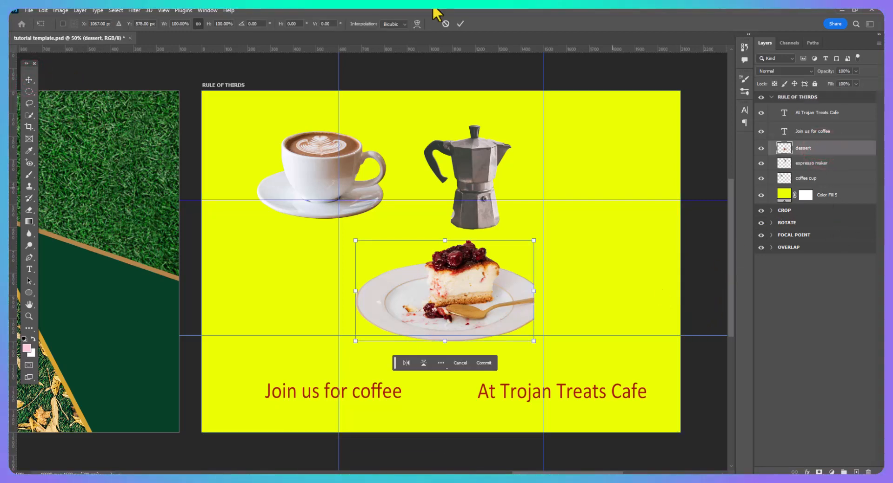
{"action": "left_click_drag", "start_coordinate": [533, 241], "coordinate": [680, 156]}
{"action": "left_click_drag", "start_coordinate": [568, 253], "coordinate": [566, 321]}
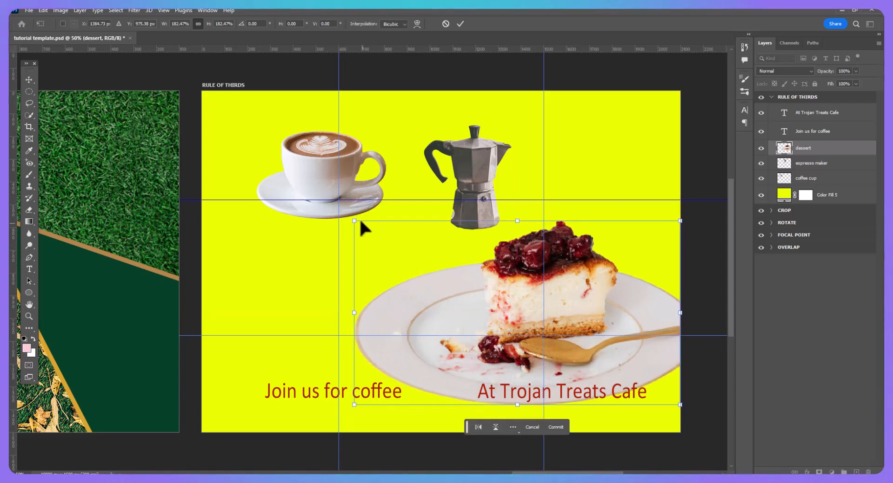
{"action": "left_click_drag", "start_coordinate": [356, 222], "coordinate": [298, 178]}
{"action": "left_click_drag", "start_coordinate": [532, 296], "coordinate": [540, 303]}
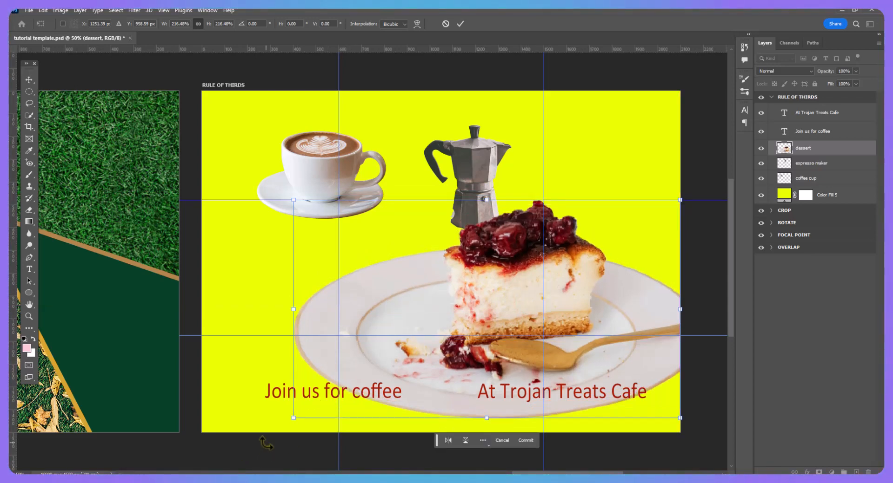
{"action": "key", "text": "Return"}
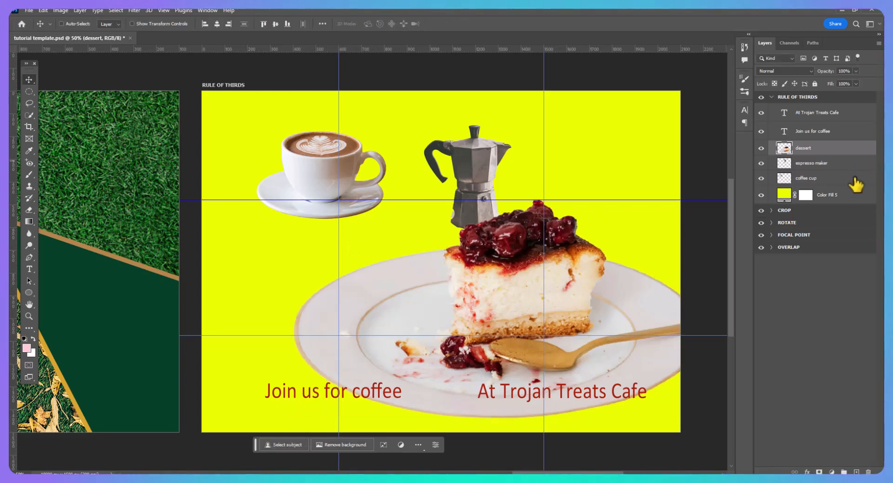
Step: Enlarge the coffee cup and center it over the intersection of the upper horizontal and left vertical guides
{"action": "left_click", "coordinate": [837, 179]}
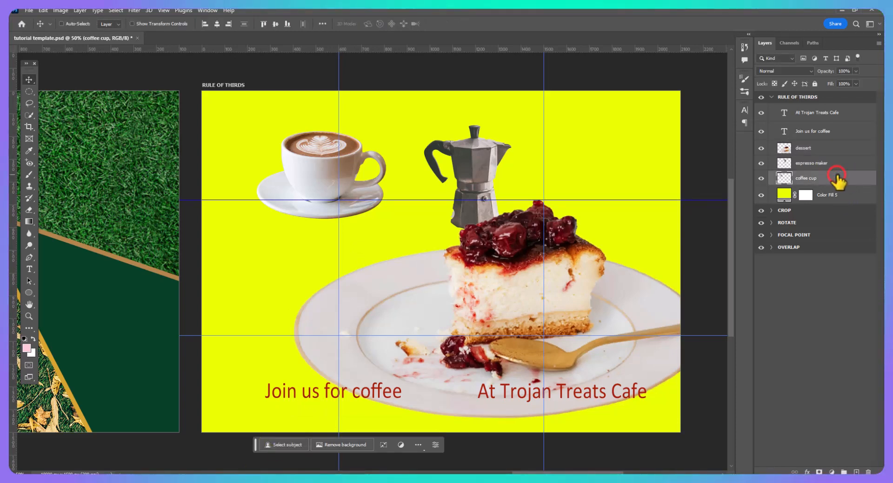
{"action": "key", "text": "ctrl"}
{"action": "key", "text": "ctrl+t"}
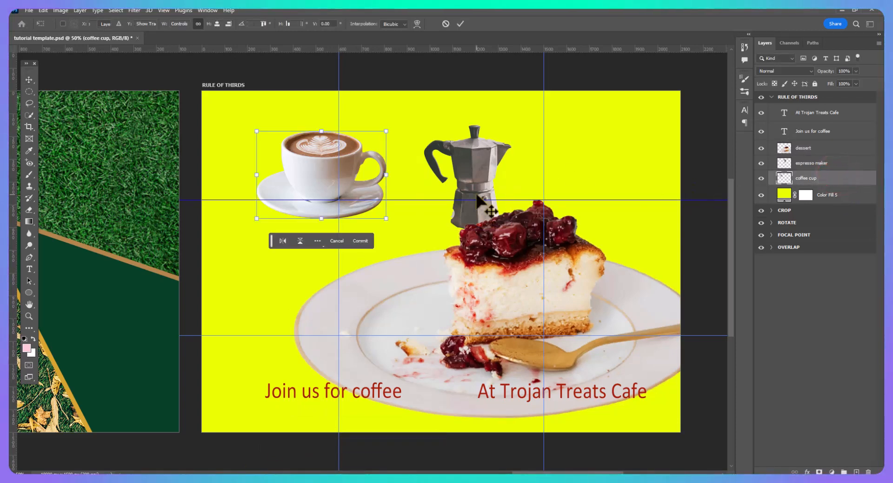
{"action": "left_click_drag", "start_coordinate": [385, 219], "coordinate": [422, 243]}
{"action": "left_click_drag", "start_coordinate": [257, 243], "coordinate": [239, 256]}
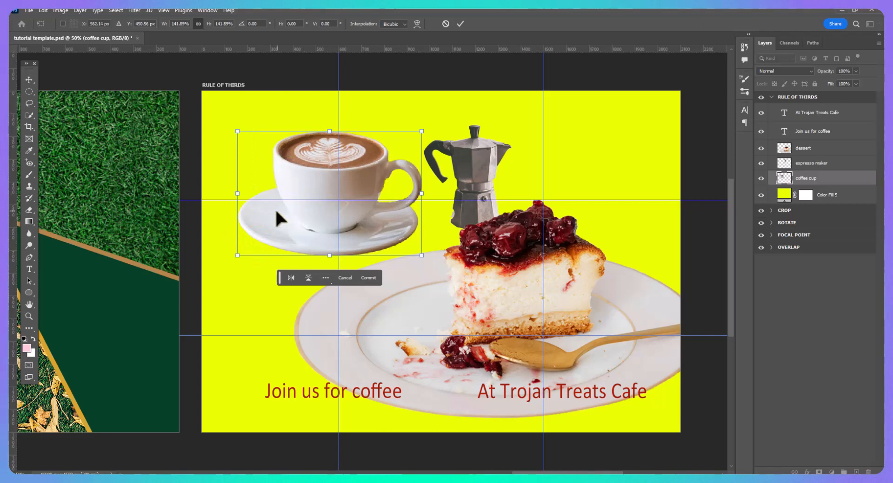
{"action": "left_click_drag", "start_coordinate": [276, 212], "coordinate": [274, 209]}
{"action": "left_click_drag", "start_coordinate": [236, 256], "coordinate": [252, 245]}
{"action": "key", "text": "Return"}
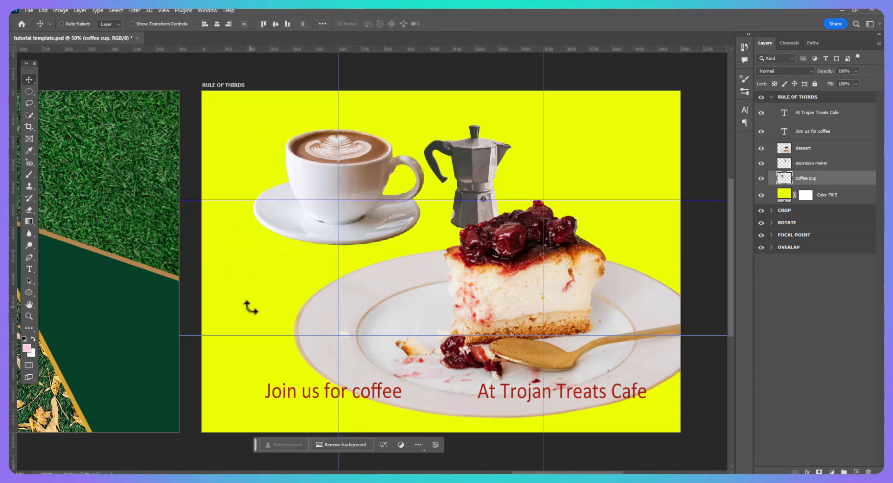
Step: Move the espresso maker right onto the right vertical guide, behind the cheesecake
{"action": "left_click", "coordinate": [812, 164]}
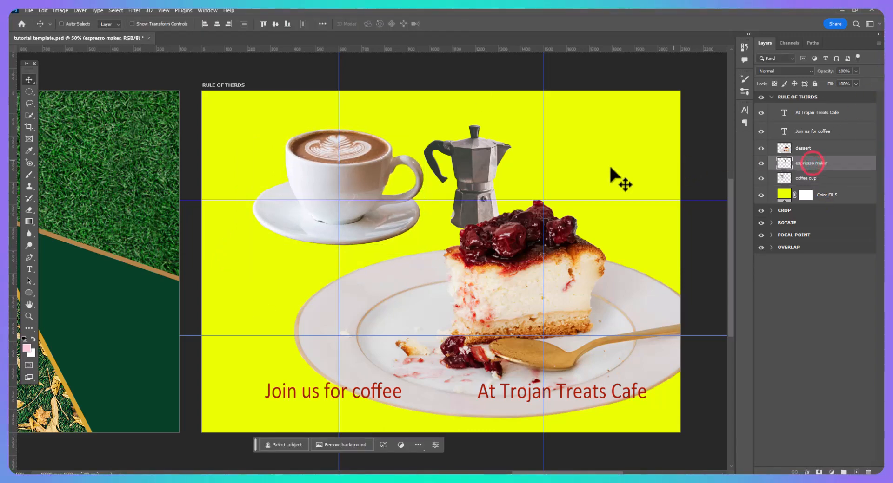
{"action": "left_click_drag", "start_coordinate": [492, 171], "coordinate": [555, 166]}
{"action": "left_click", "coordinate": [42, 10]}
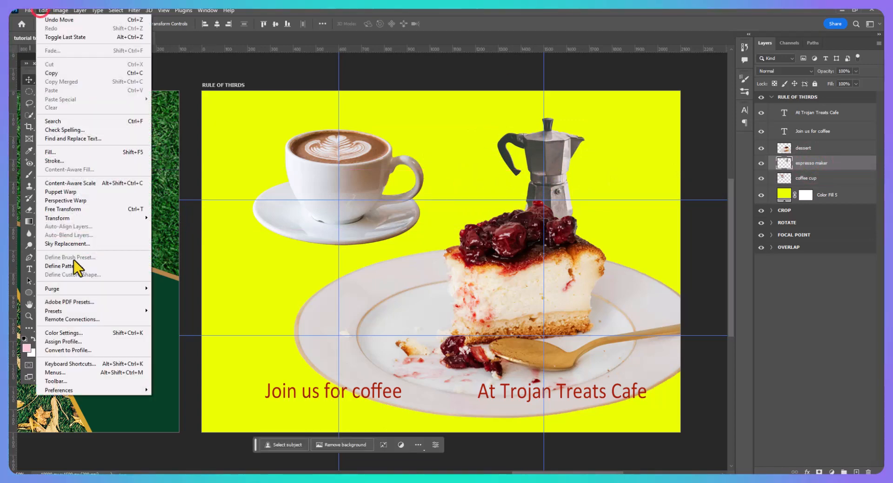
{"action": "left_click", "coordinate": [75, 218]}
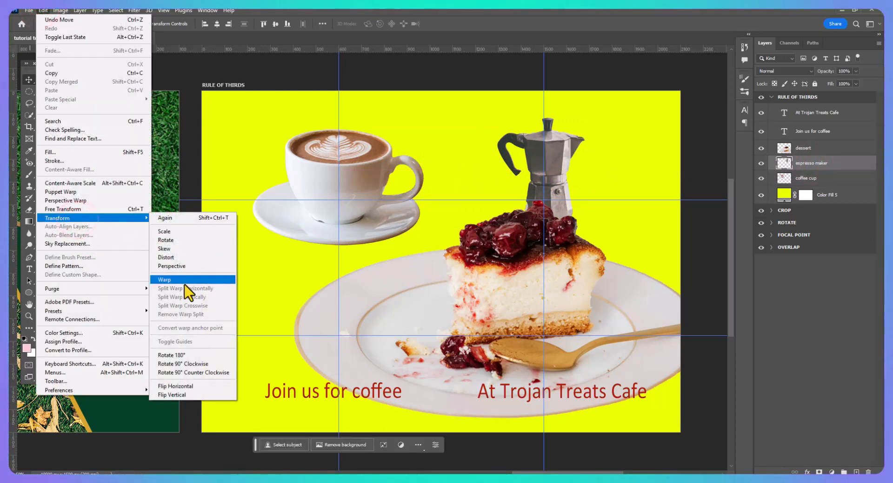
{"action": "left_click", "coordinate": [200, 394]}
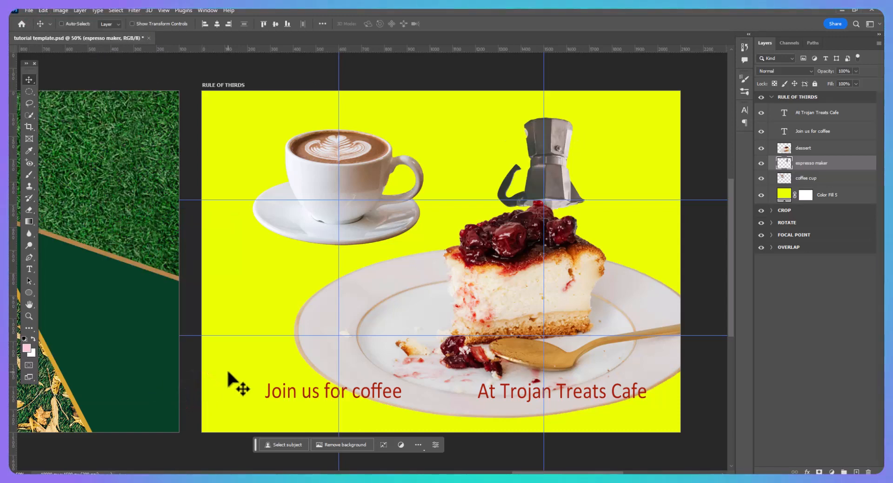
{"action": "key", "text": "ctrl+z"}
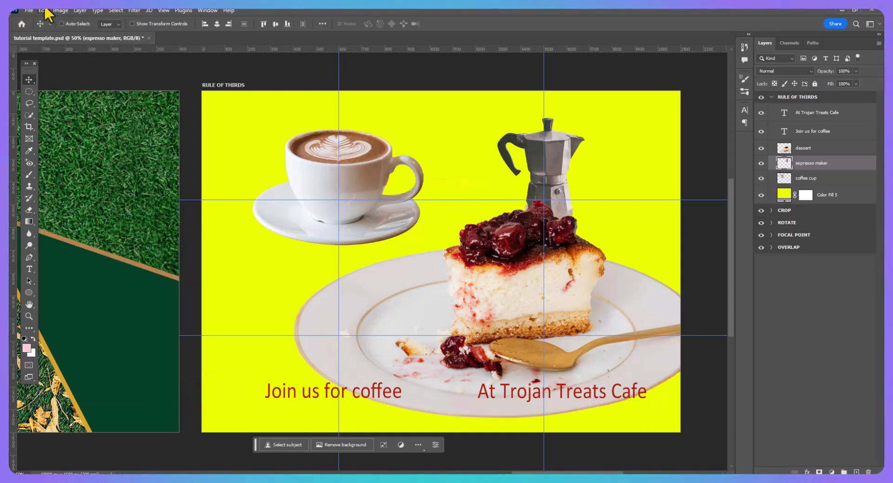
Step: Flip the espresso maker horizontally so its handle faces right
{"action": "left_click", "coordinate": [43, 10]}
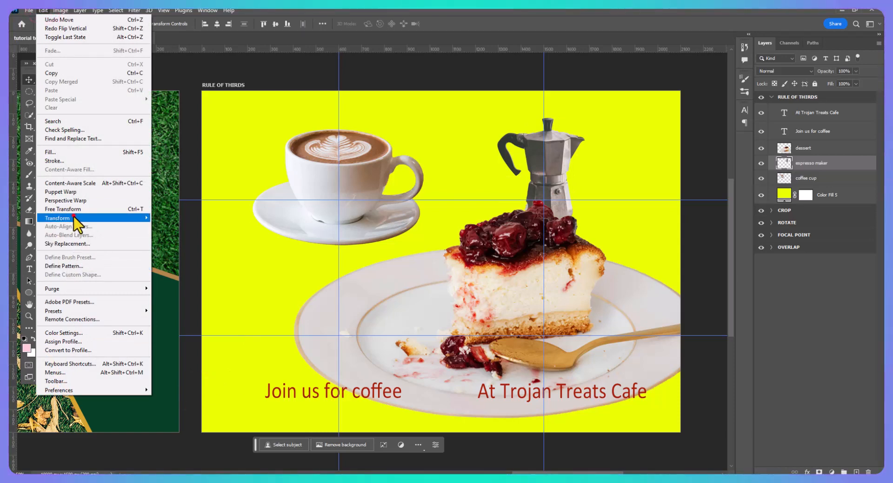
{"action": "mouse_move", "coordinate": [75, 218]}
{"action": "left_click", "coordinate": [175, 384]}
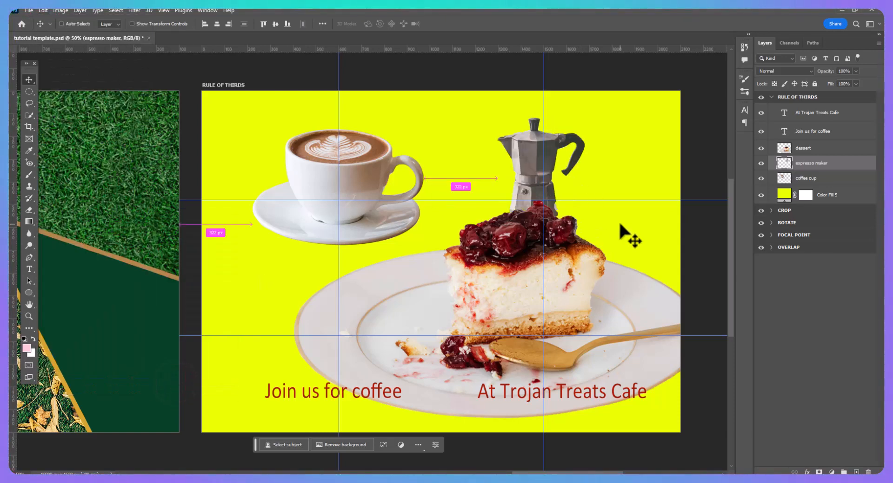
Step: Scale the espresso maker to about 164% and place it behind the cheesecake near the artboard's upper-right corner
{"action": "key", "text": "ctrl+t"}
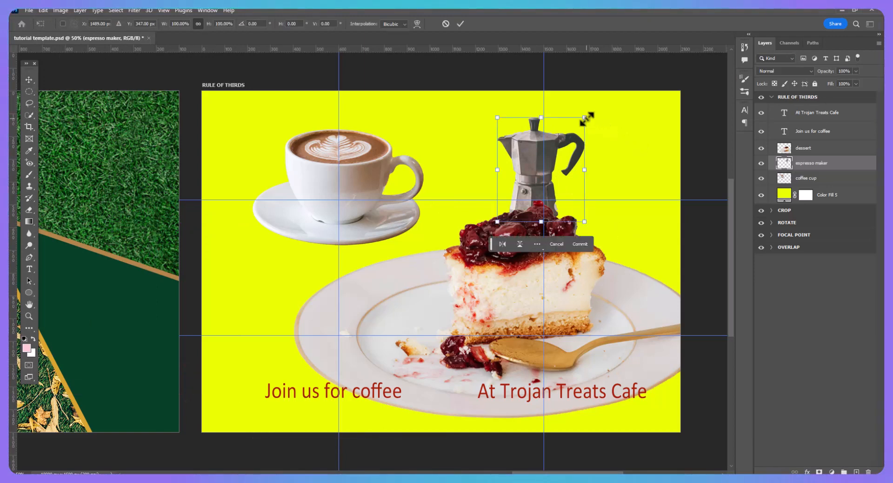
{"action": "left_click_drag", "start_coordinate": [586, 119], "coordinate": [641, 52]}
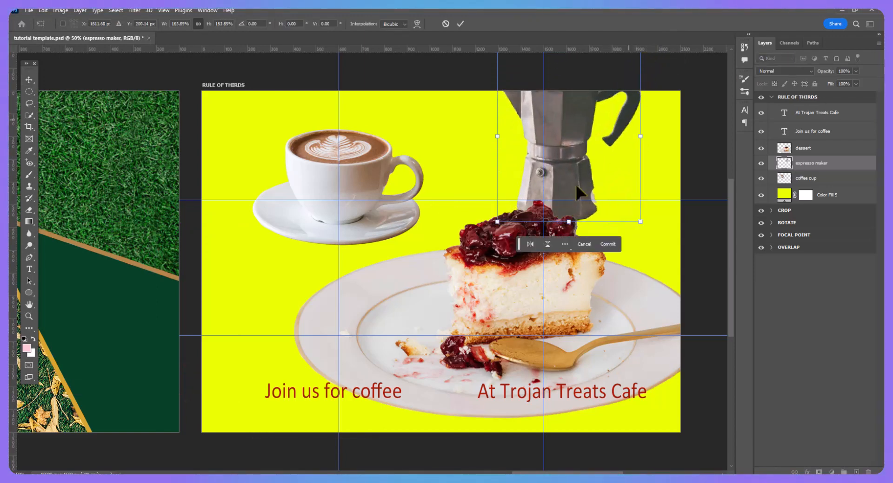
{"action": "left_click_drag", "start_coordinate": [564, 197], "coordinate": [570, 213]}
{"action": "left_click_drag", "start_coordinate": [598, 146], "coordinate": [609, 202]}
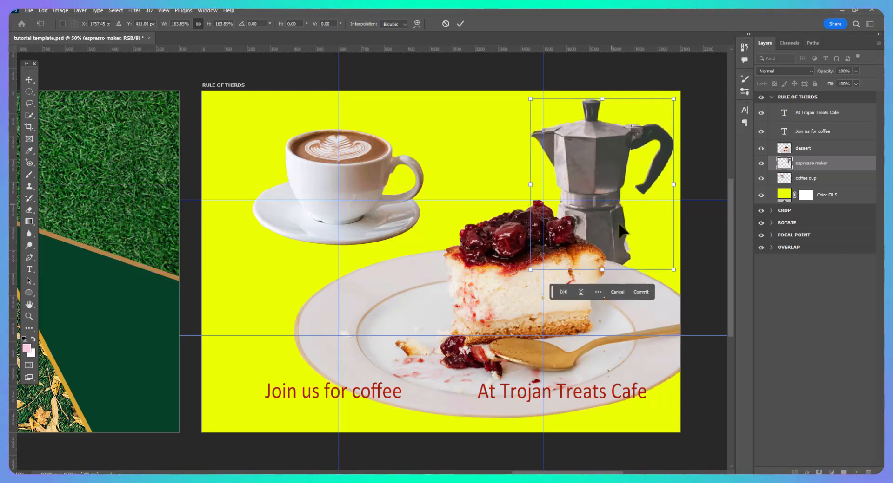
{"action": "key", "text": "Return"}
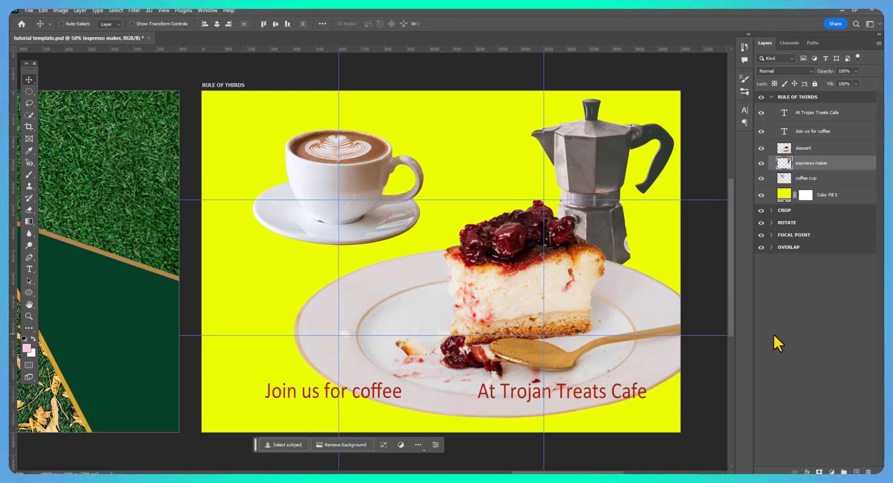
Step: Move the "Join us for coffee" text up and to the left, beside the dessert plate
{"action": "left_click", "coordinate": [807, 131]}
{"action": "left_click_drag", "start_coordinate": [313, 392], "coordinate": [264, 326]}
Step: Move the coffee cup down and to the left, and bring its layer above the text layers
{"action": "left_click", "coordinate": [842, 175]}
{"action": "left_click_drag", "start_coordinate": [375, 174], "coordinate": [340, 187]}
{"action": "mouse_move", "coordinate": [306, 329]}
{"action": "left_mouse_down"}
{"action": "mouse_move", "coordinate": [313, 315]}
{"action": "mouse_move", "coordinate": [319, 330]}
{"action": "left_mouse_up"}
{"action": "left_click", "coordinate": [444, 187]}
{"action": "left_click_drag", "start_coordinate": [332, 236], "coordinate": [327, 237]}
{"action": "left_click_drag", "start_coordinate": [827, 115], "coordinate": [827, 119]}
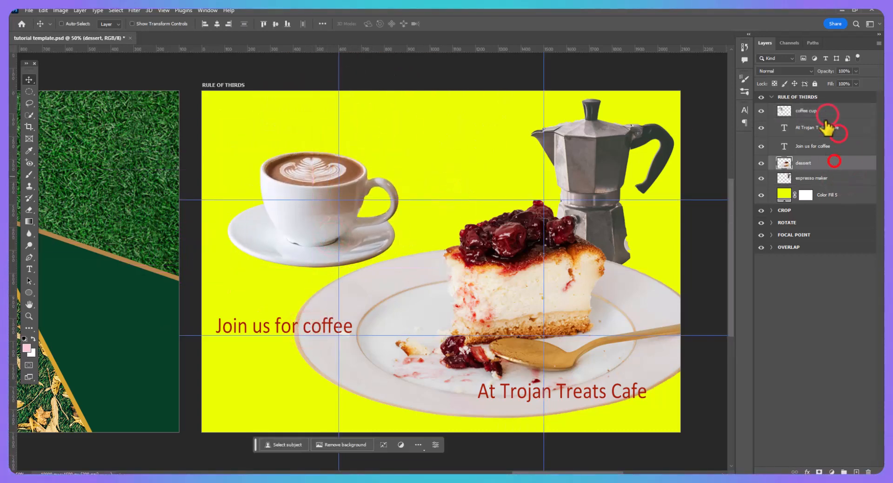
Step: Move the "Join us for coffee" text above the coffee cup, near the artboard's upper-left corner
{"action": "left_click", "coordinate": [830, 145]}
{"action": "left_click_drag", "start_coordinate": [279, 335], "coordinate": [294, 127]}
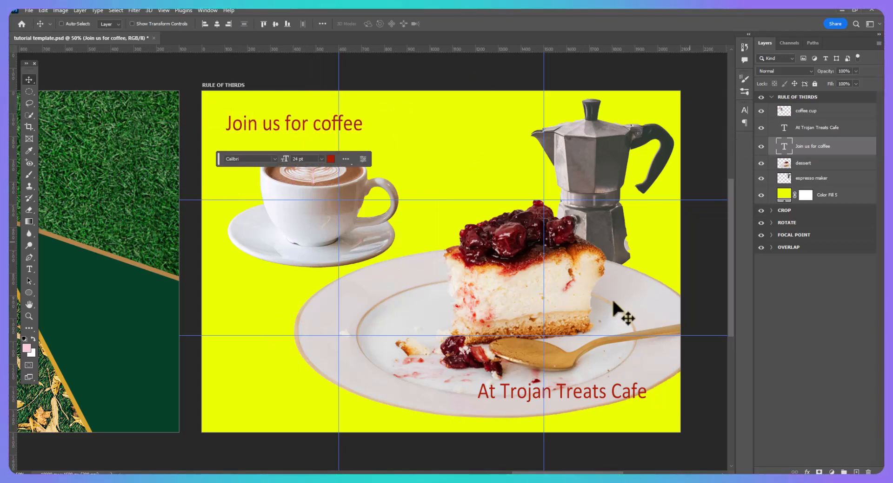
{"action": "left_click", "coordinate": [842, 126]}
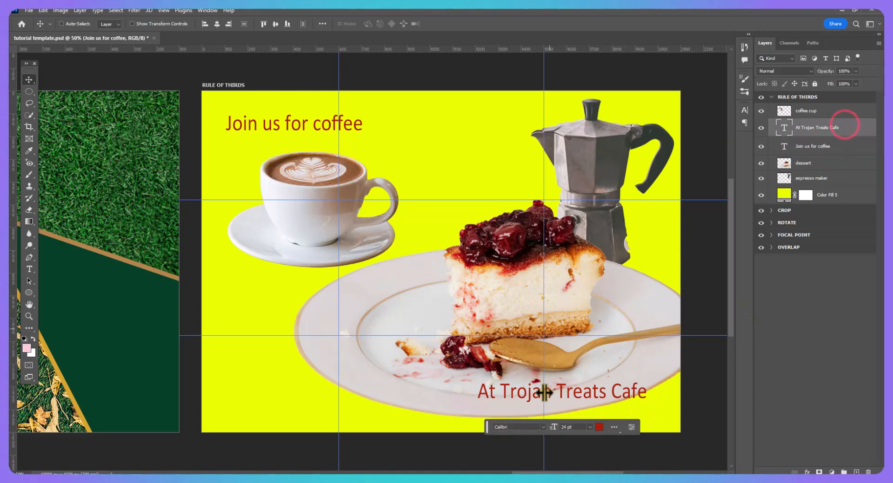
{"action": "left_click_drag", "start_coordinate": [545, 398], "coordinate": [433, 140]}
{"action": "key", "text": "ctrl"}
{"action": "key", "text": "ctrl+z"}
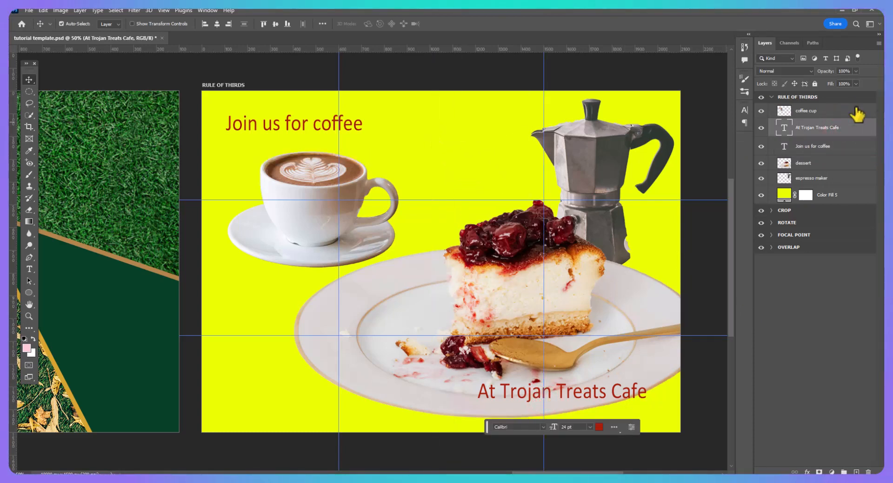
Step: Place the "At Trojan Treats Cafe" text just right of "Join us for coffee", and cut all its wording to the clipboard
{"action": "left_click", "coordinate": [848, 112]}
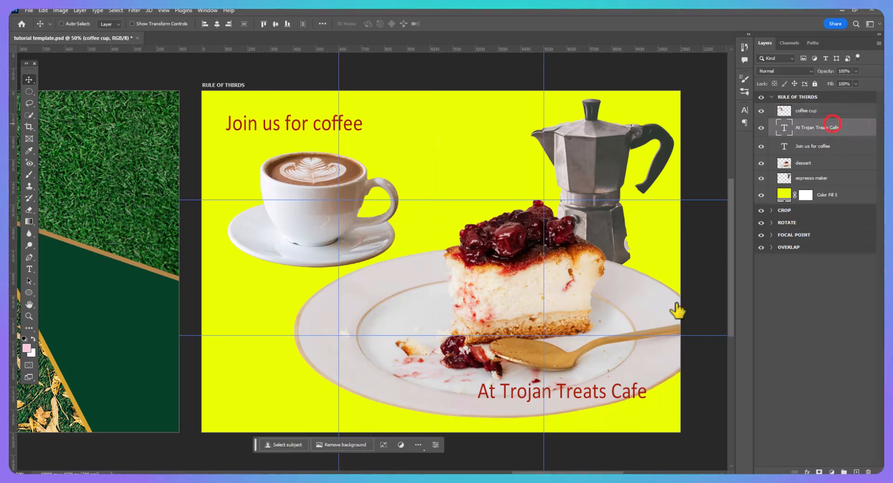
{"action": "left_click_drag", "start_coordinate": [604, 399], "coordinate": [494, 127]}
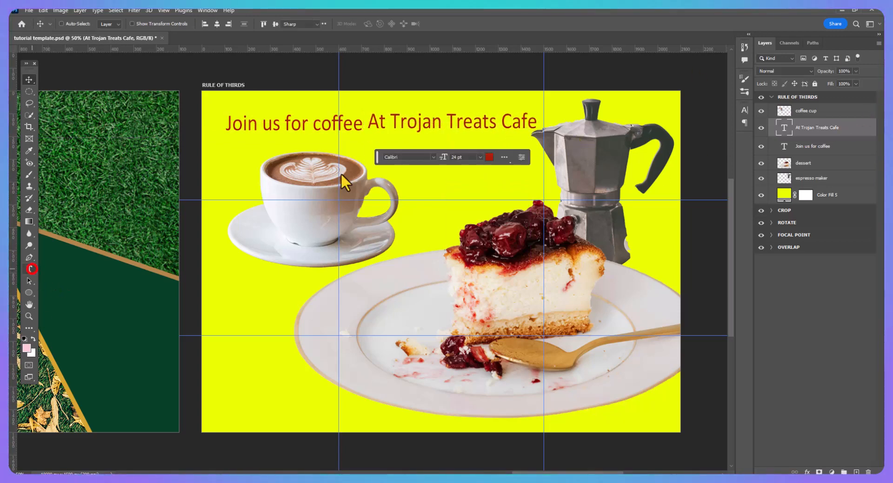
{"action": "key", "text": "t"}
{"action": "left_click", "coordinate": [464, 120]}
{"action": "key", "text": "ctrl+a"}
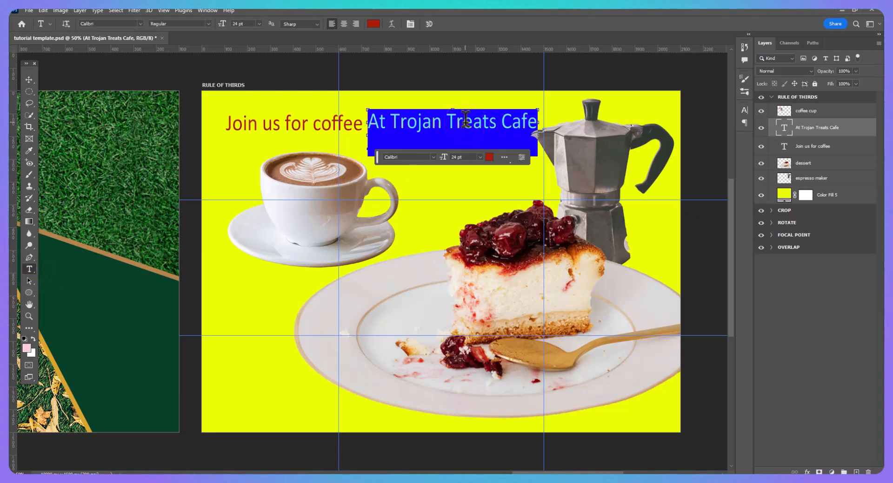
{"action": "key", "text": "ctrl+x"}
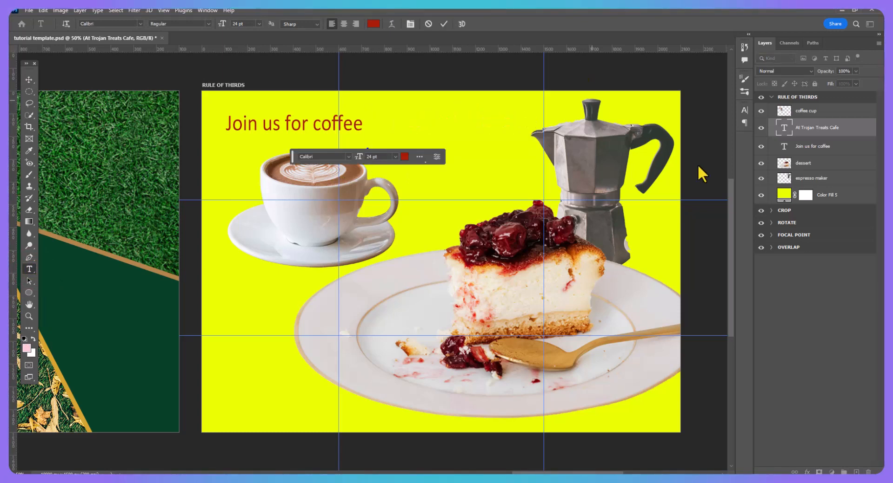
Step: Append "At Trojan Treats Cafe" to the "Join us for coffee" text on the same line
{"action": "left_click", "coordinate": [825, 147]}
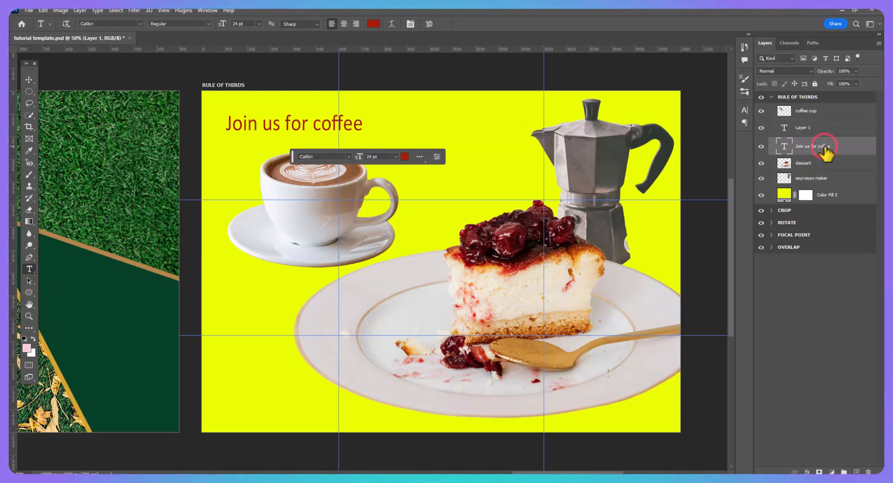
{"action": "left_click", "coordinate": [367, 121]}
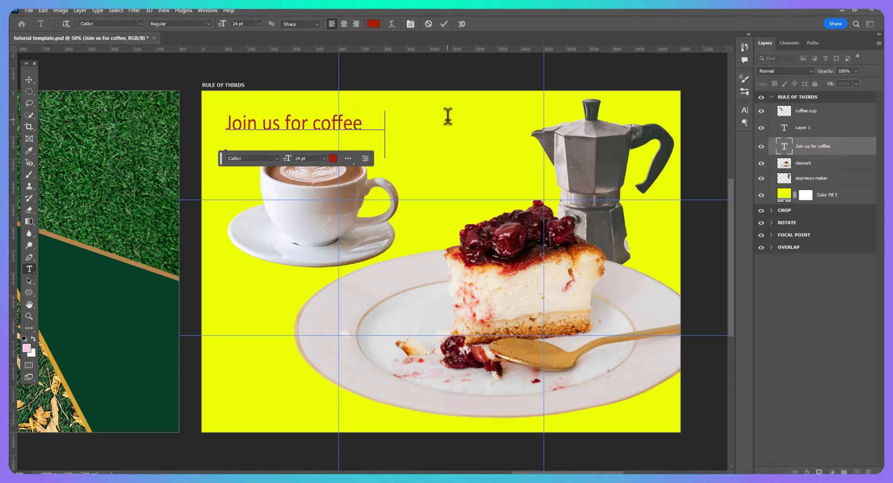
{"action": "key", "text": "BackSpace"}
{"action": "key", "text": "BackSpace"}
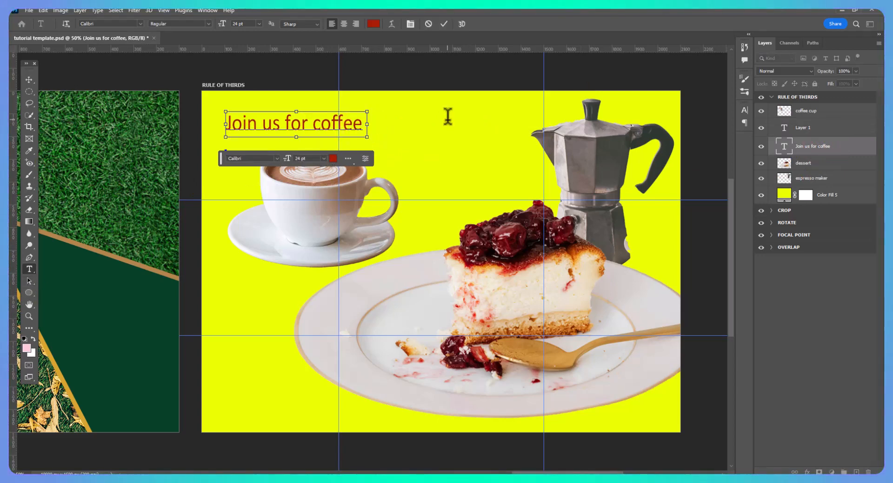
{"action": "type", "text": "At Trojan Treats Cafe"}
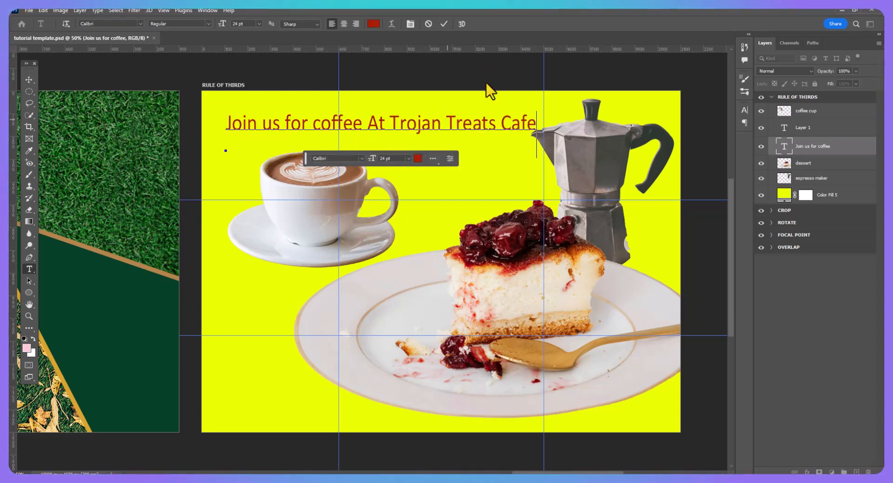
Step: Change the capitalized "At" in the heading to lowercase, so it reads "Join us for coffee at Trojan Treats Cafe"
{"action": "left_click", "coordinate": [392, 118]}
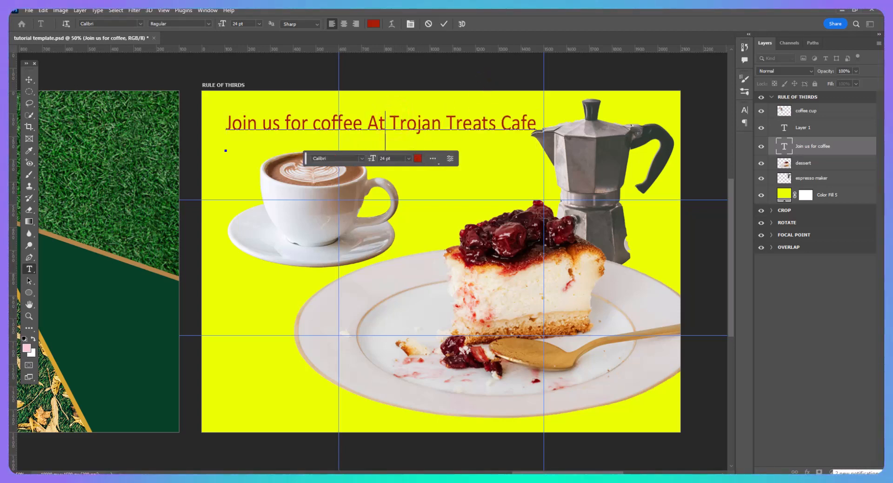
{"action": "key", "text": "BackSpace"}
{"action": "key", "text": "BackSpace"}
{"action": "key", "text": "BackSpace"}
{"action": "key", "text": "BackSpace"}
{"action": "type", "text": "at"}
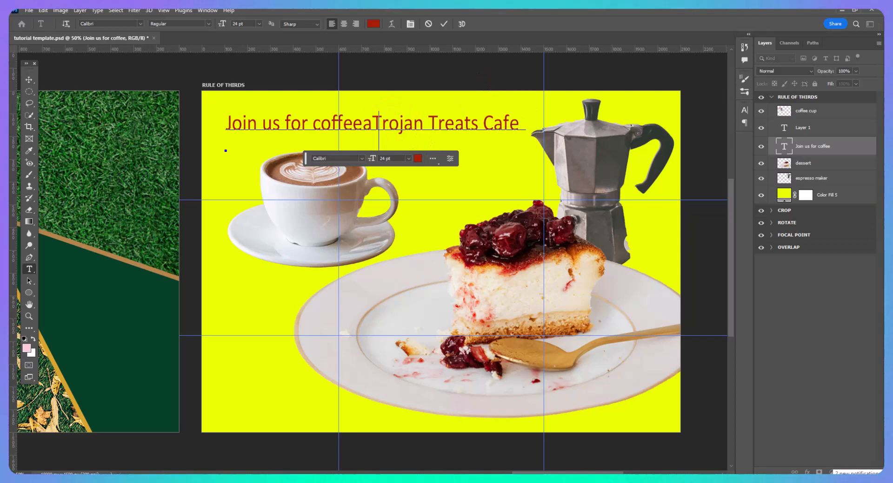
{"action": "key", "text": "BackSpace"}
{"action": "key", "text": "BackSpace"}
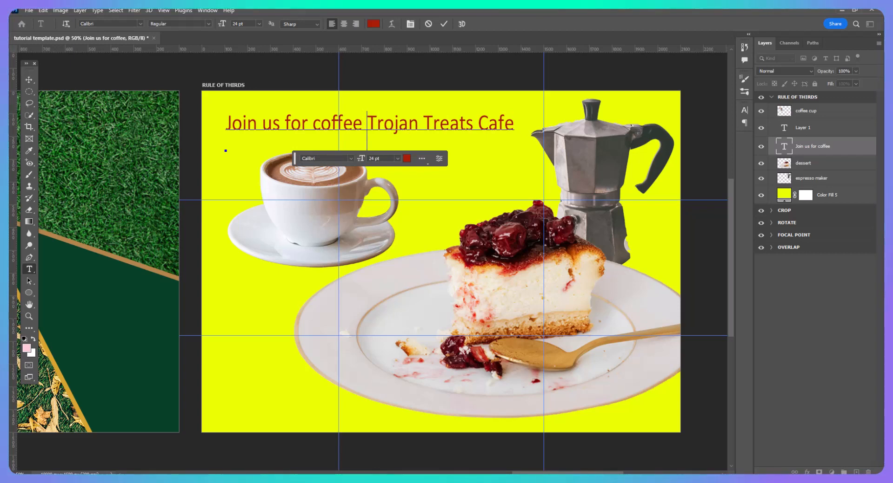
{"action": "type", "text": "at"}
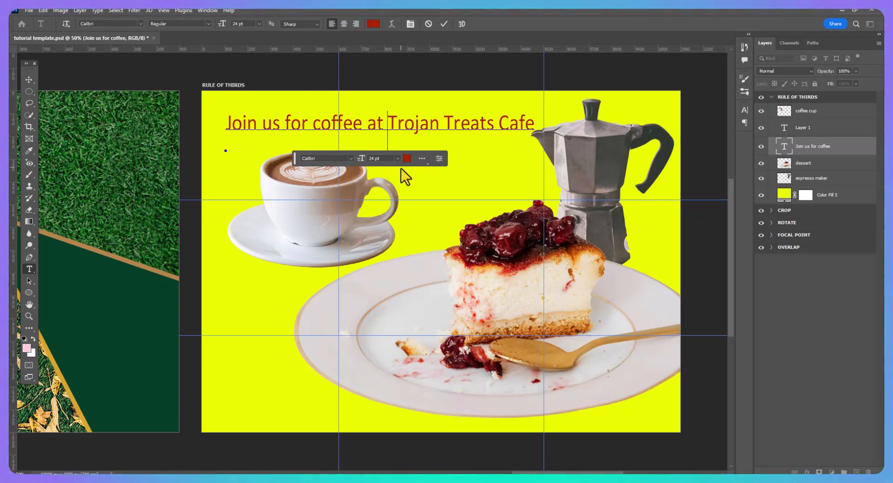
Step: Set the font size of the whole "Join us for coffee at Trojan Treats Cafe" text to 21 pt
{"action": "key", "text": "ctrl+a"}
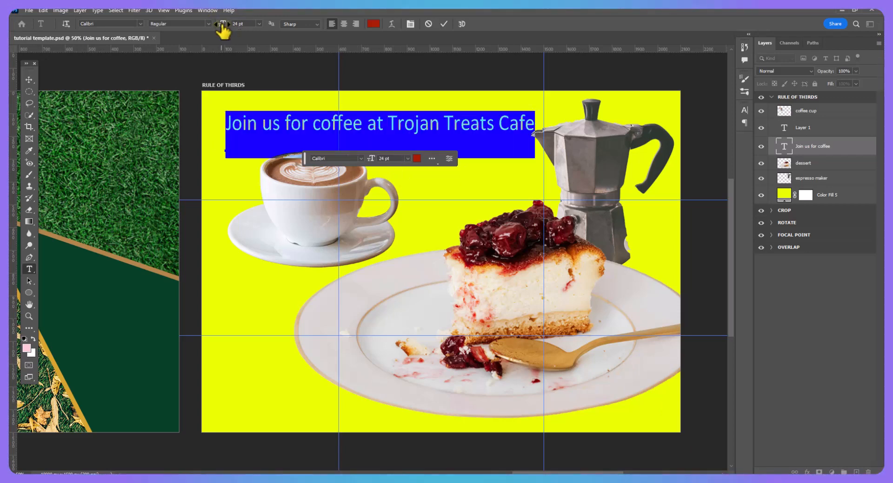
{"action": "left_click_drag", "start_coordinate": [225, 24], "coordinate": [223, 26]}
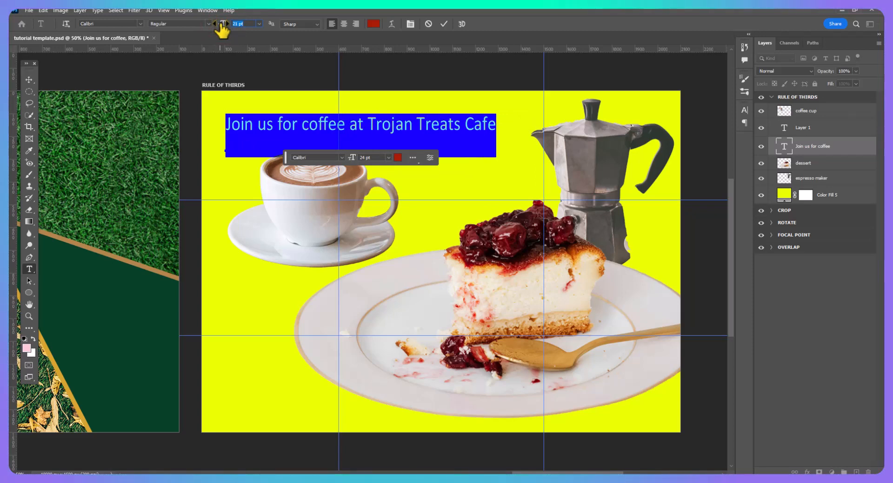
{"action": "left_click", "coordinate": [28, 80]}
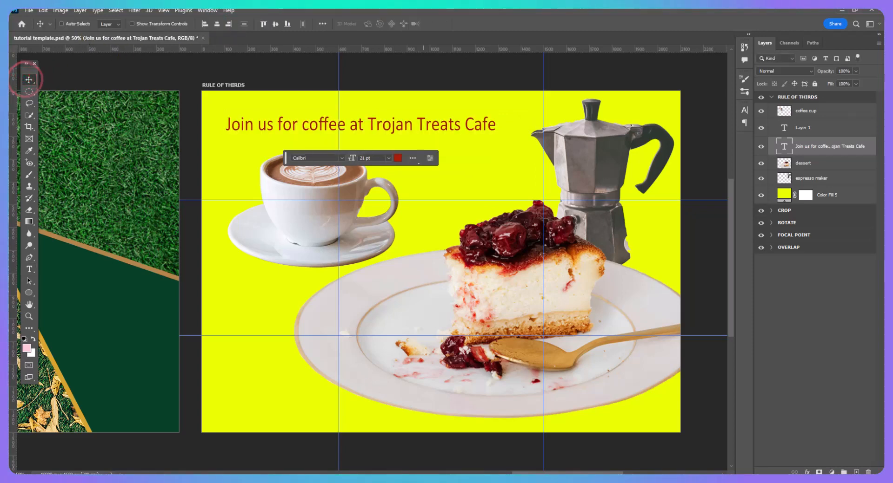
{"action": "left_click", "coordinate": [185, 42]}
{"action": "left_click", "coordinate": [112, 46]}
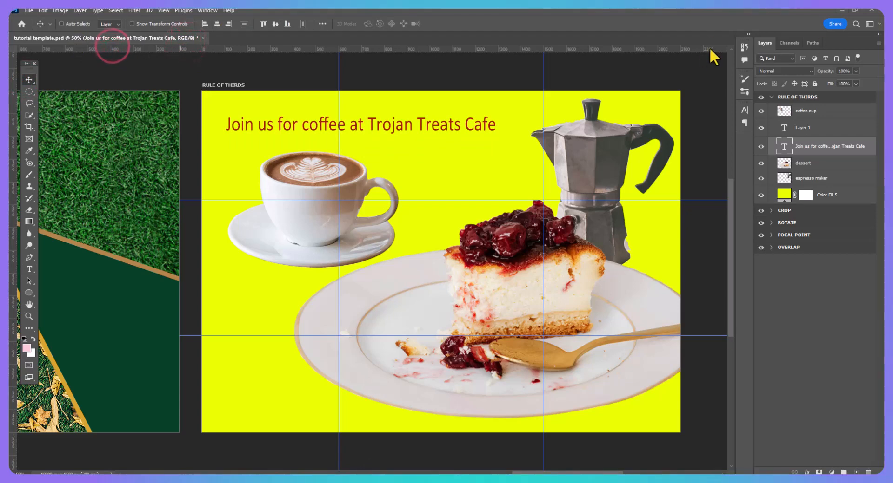
Step: Change the font of the whole heading to Blackness - Personal use
{"action": "left_click", "coordinate": [32, 268]}
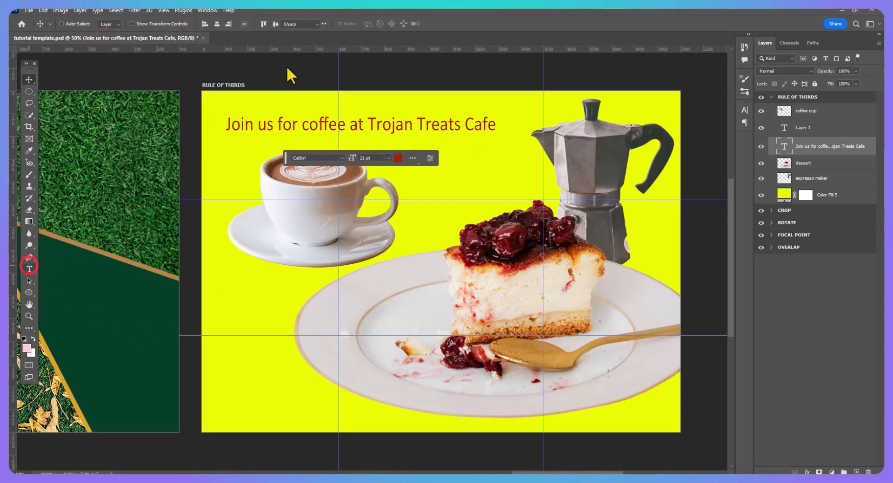
{"action": "left_click", "coordinate": [313, 124]}
{"action": "key", "text": "ctrl+a"}
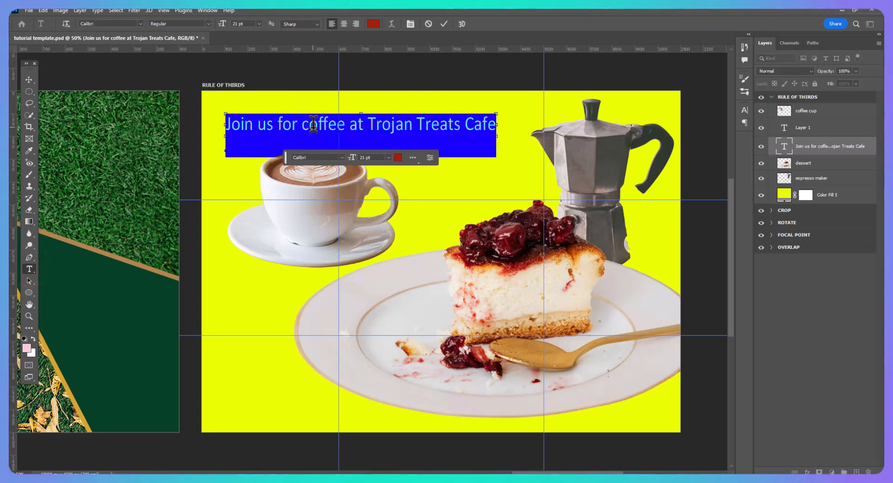
{"action": "left_click", "coordinate": [139, 23]}
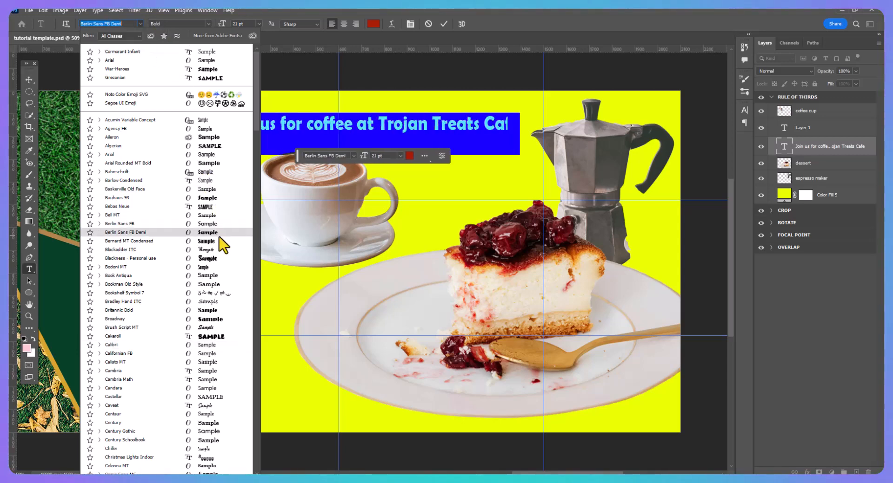
{"action": "scroll", "coordinate": [218, 235], "scroll_direction": "down", "scroll_amount": 1}
{"action": "scroll", "coordinate": [223, 245], "scroll_direction": "down", "scroll_amount": 2}
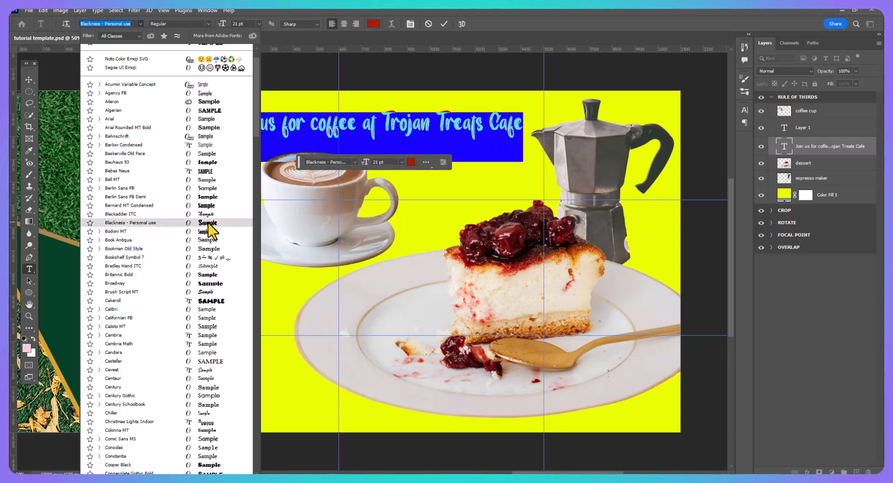
{"action": "left_click", "coordinate": [209, 224]}
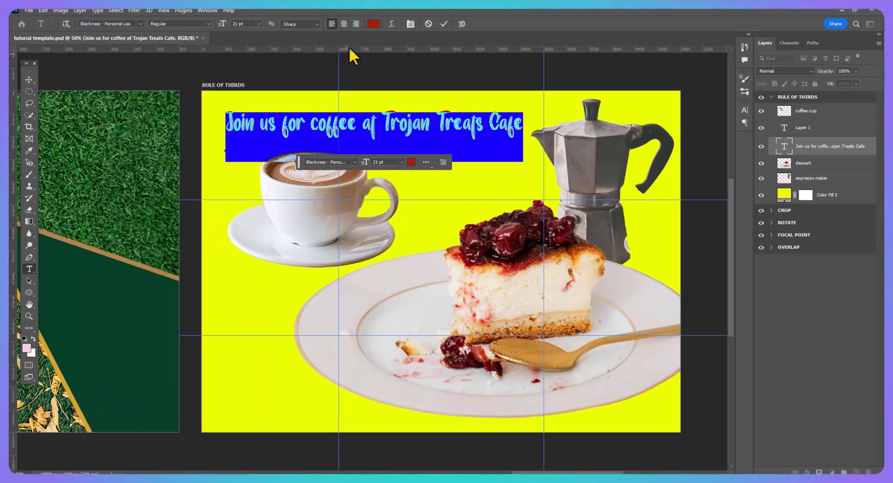
{"action": "left_click", "coordinate": [27, 80]}
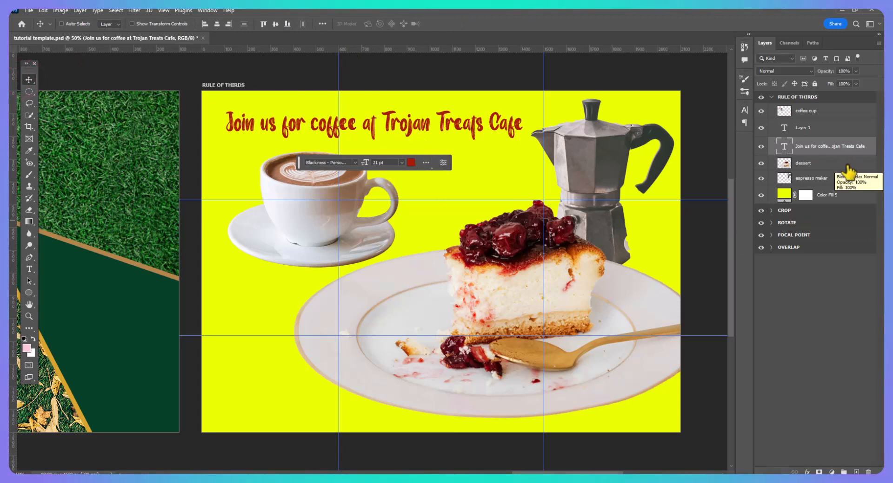
Step: Group the coffee cup, dessert and espresso maker layers, and name the group "food"
{"action": "left_click", "coordinate": [837, 111]}
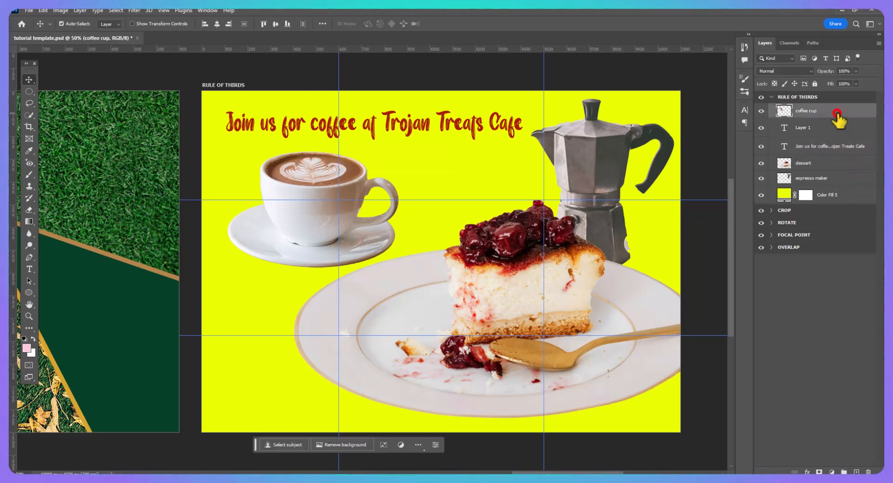
{"action": "left_click", "coordinate": [832, 163], "text": "ctrl"}
{"action": "left_click", "coordinate": [829, 178], "text": "ctrl"}
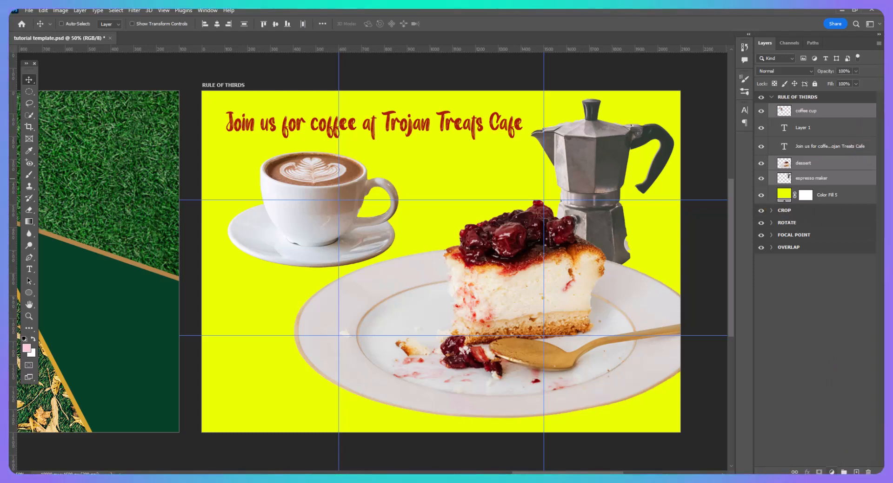
{"action": "key", "text": "ctrl+g"}
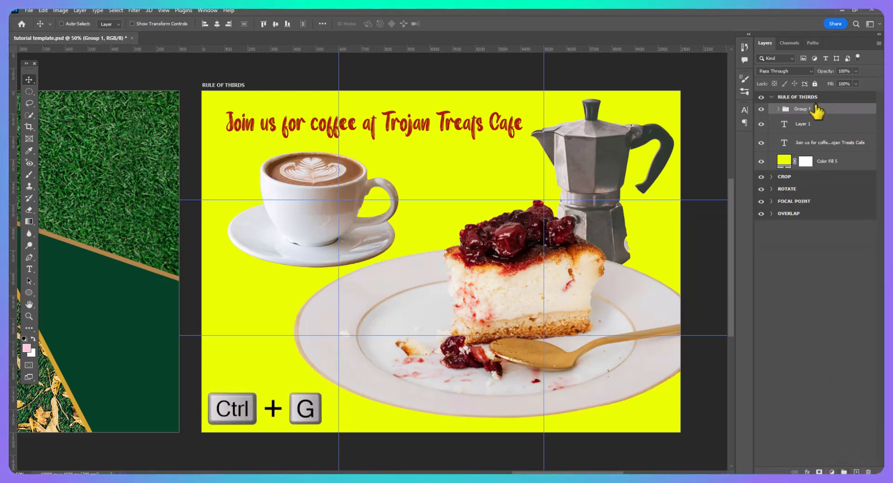
{"action": "type", "text": "food"}
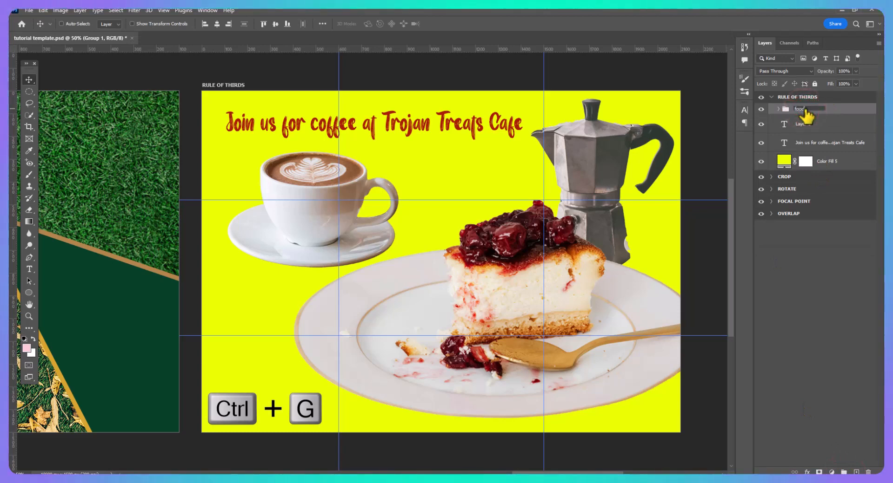
{"action": "key", "text": "Return"}
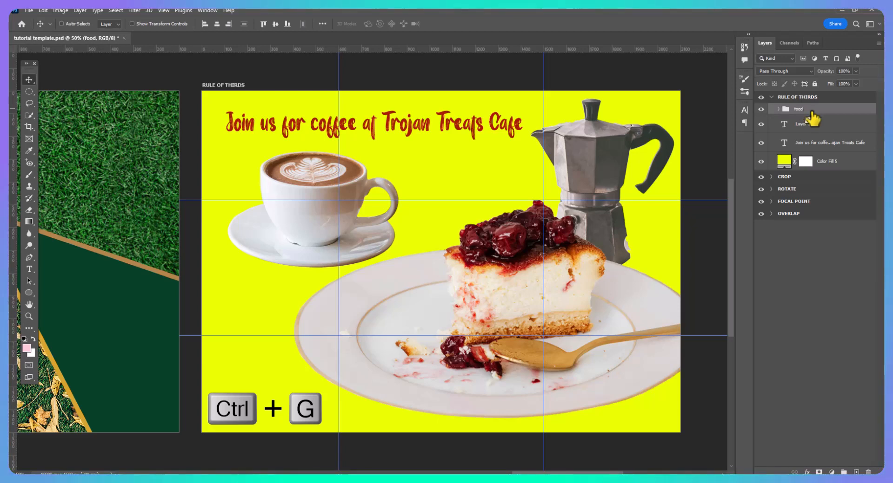
Step: Add a Drop Shadow to the food group, using dark brown #412321 sampled from the cherry topping as the shadow color
{"action": "left_click", "coordinate": [806, 472]}
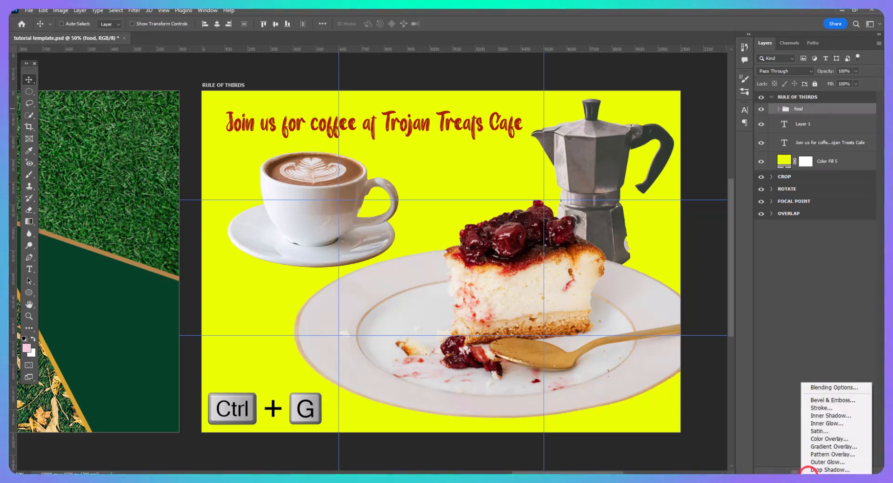
{"action": "left_click", "coordinate": [829, 468]}
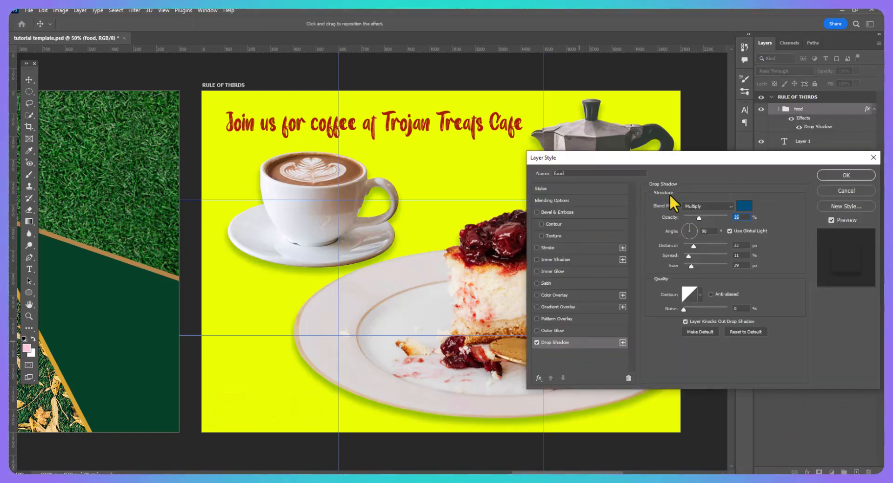
{"action": "left_click", "coordinate": [743, 207]}
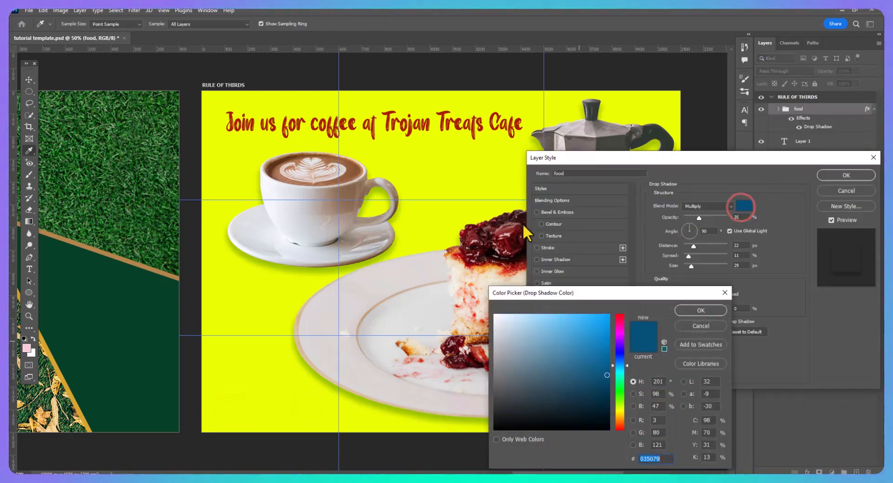
{"action": "left_click", "coordinate": [506, 221]}
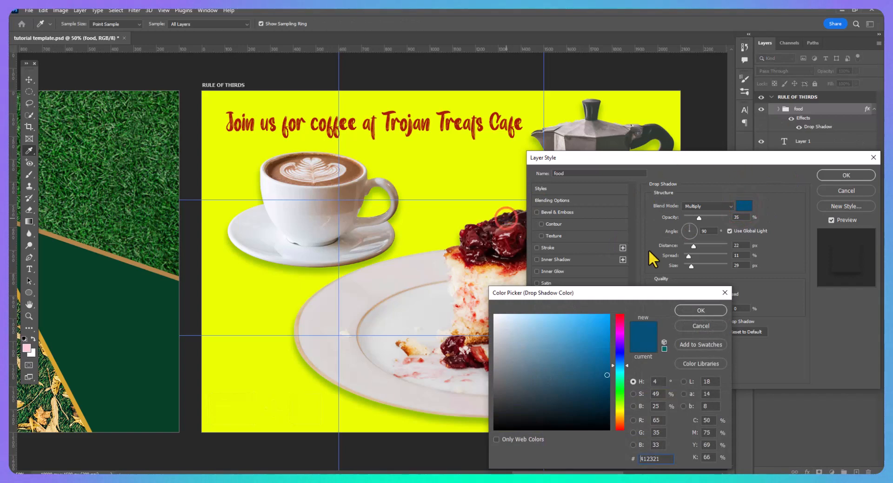
{"action": "left_click", "coordinate": [718, 309]}
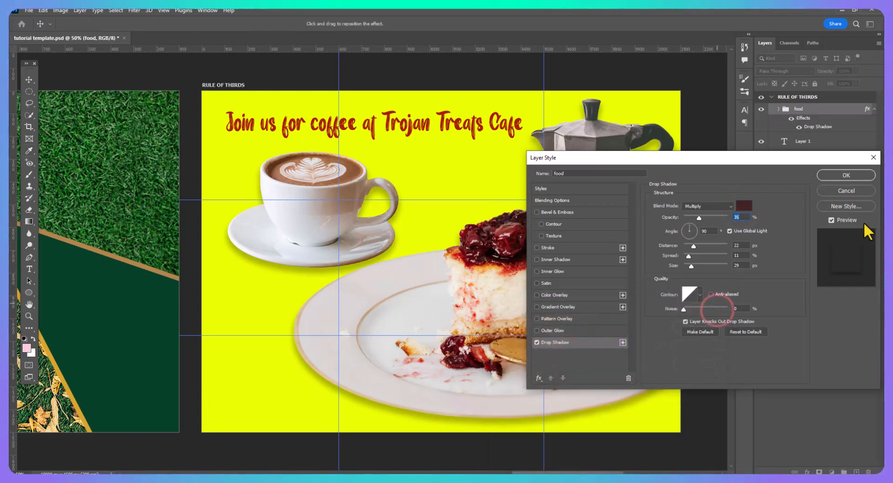
{"action": "left_click", "coordinate": [852, 180]}
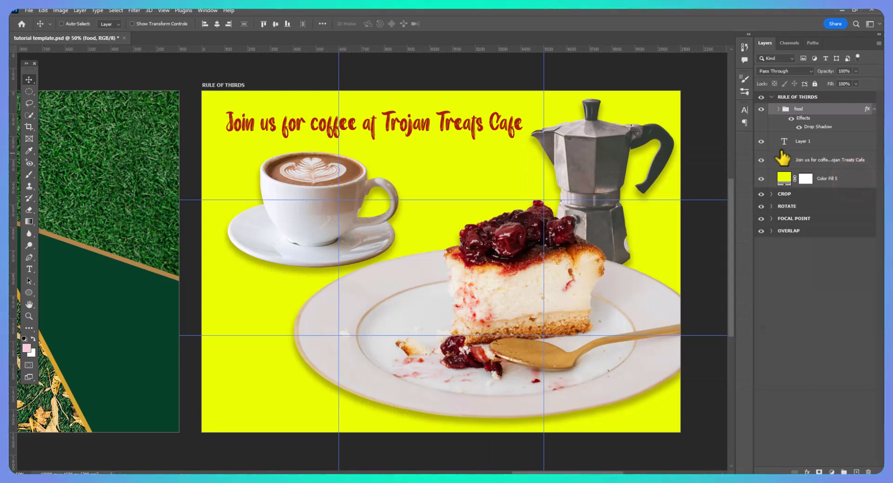
Step: Delete the empty text layer "Layer 1" from the RULE OF THIRDS artboard
{"action": "left_click", "coordinate": [826, 144]}
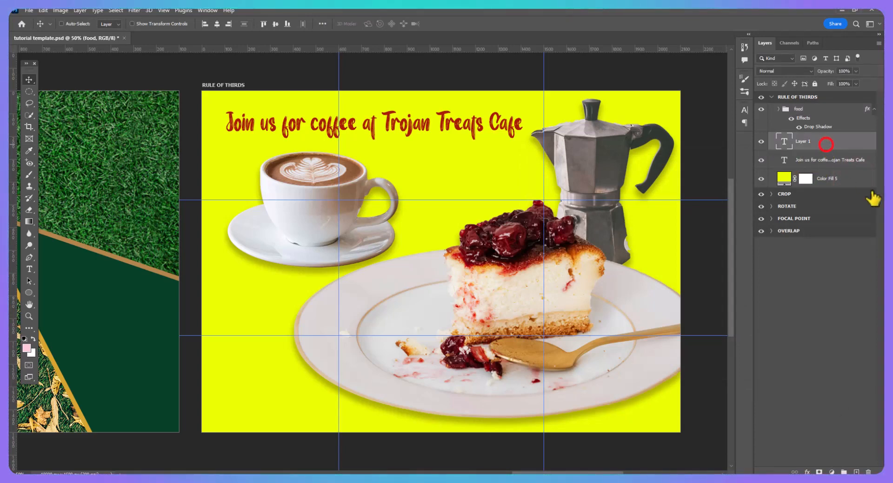
{"action": "left_click", "coordinate": [868, 472]}
{"action": "left_click", "coordinate": [403, 185]}
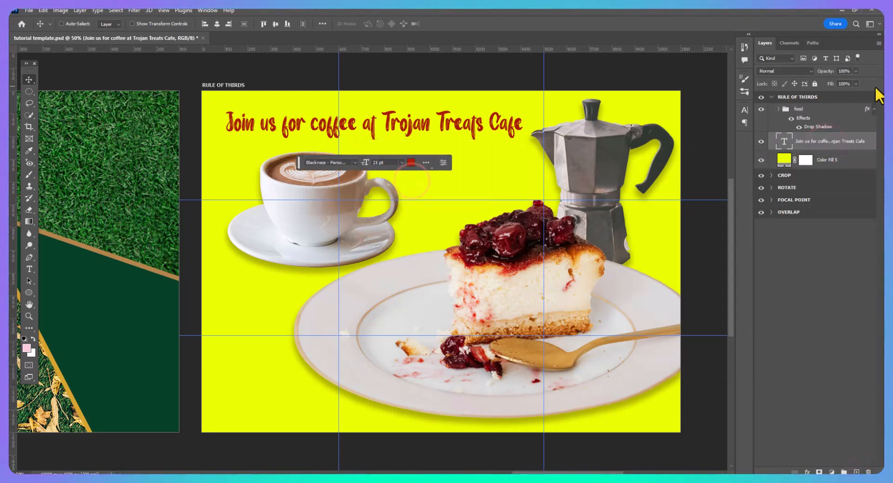
Step: Recolor the RULE OF THIRDS artboard's background fill layer, Color Fill 5, to burnt orange #bc5209
{"action": "double_click", "coordinate": [785, 160]}
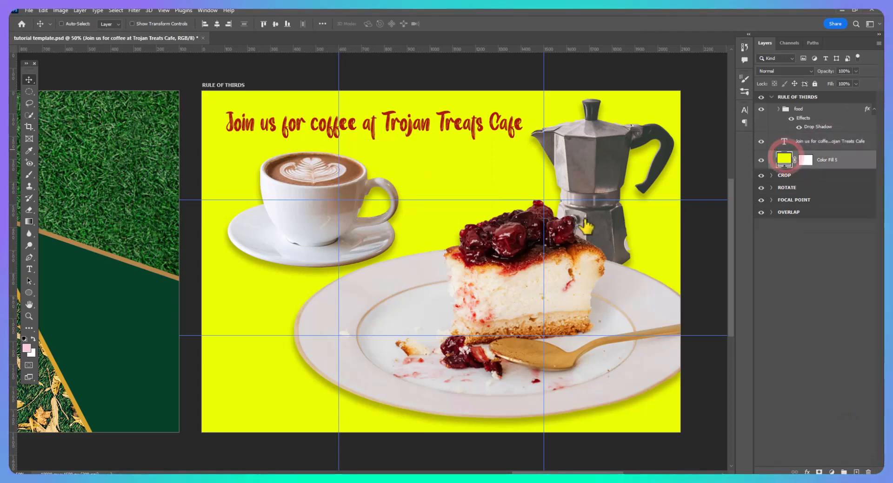
{"action": "left_click", "coordinate": [533, 257]}
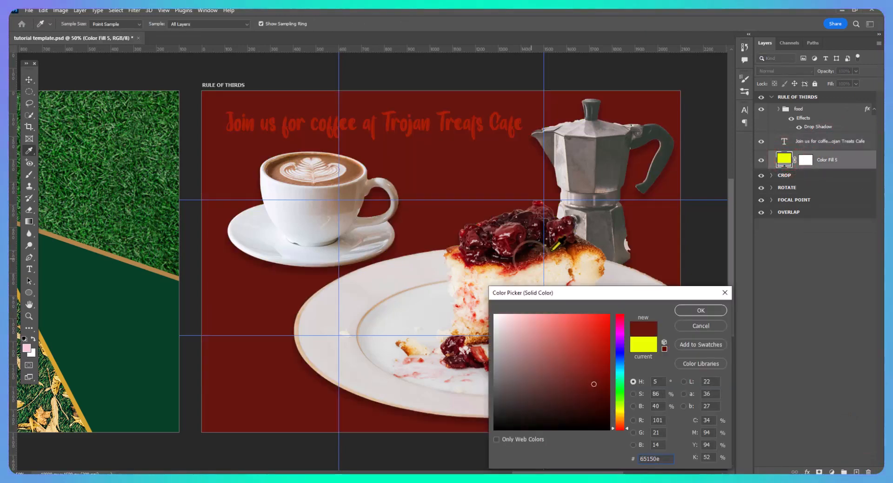
{"action": "left_click", "coordinate": [579, 251]}
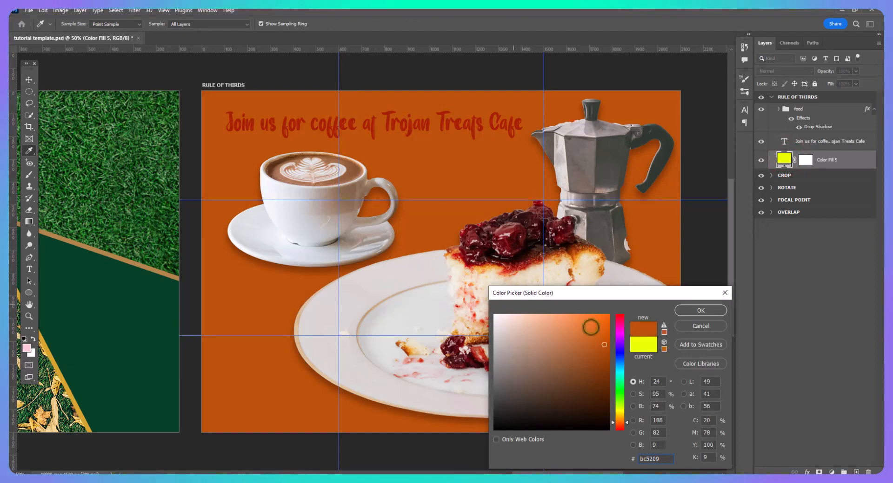
{"action": "left_click", "coordinate": [719, 310]}
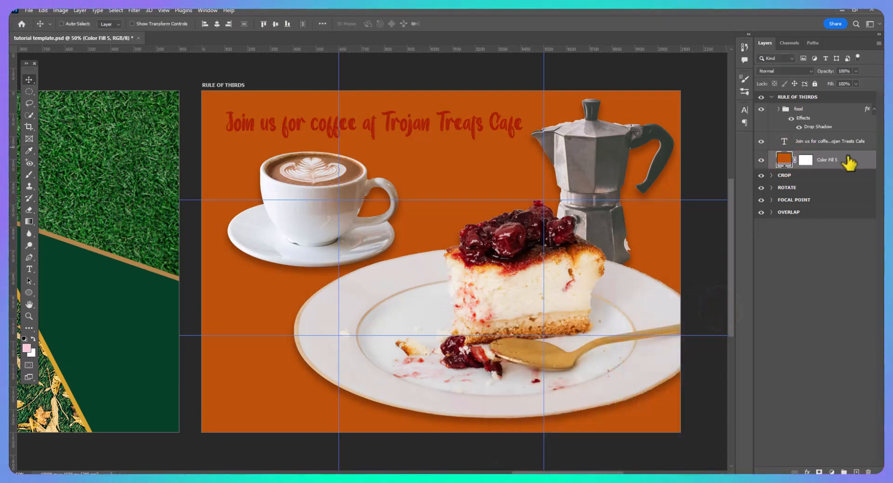
Step: Recolor the "Join us for coffee at Trojan Treats Cafe" text to a light golden tan sampled from the crumb on the dessert plate
{"action": "left_click", "coordinate": [837, 141]}
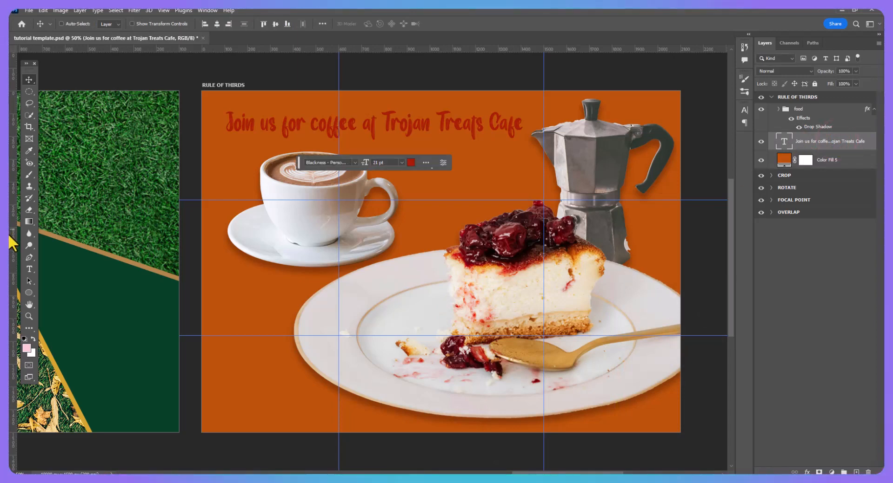
{"action": "left_click", "coordinate": [29, 269]}
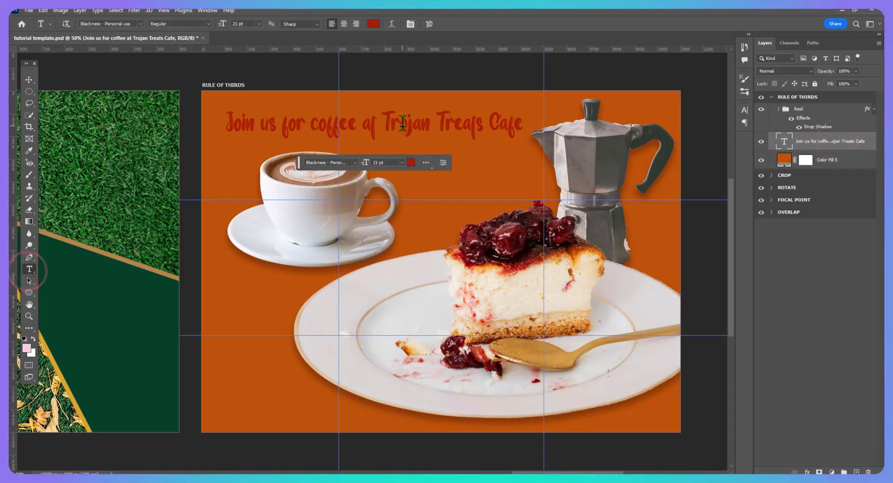
{"action": "left_click", "coordinate": [403, 124]}
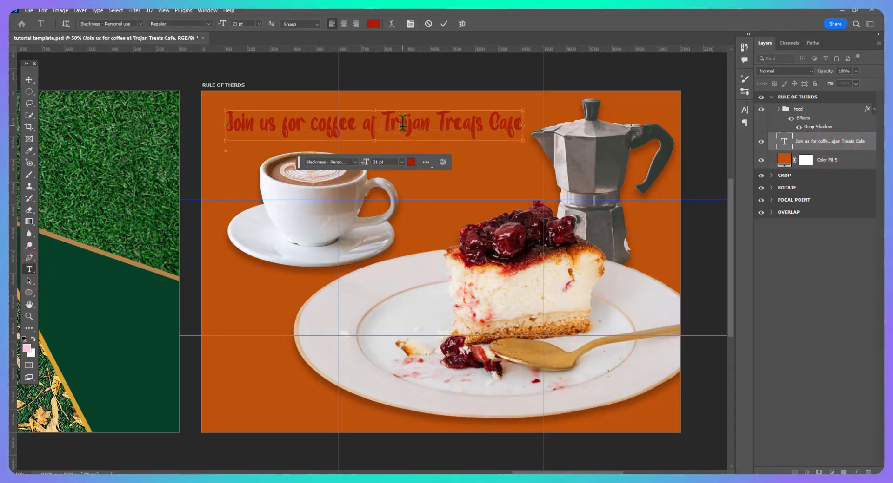
{"action": "key", "text": "ctrl+a"}
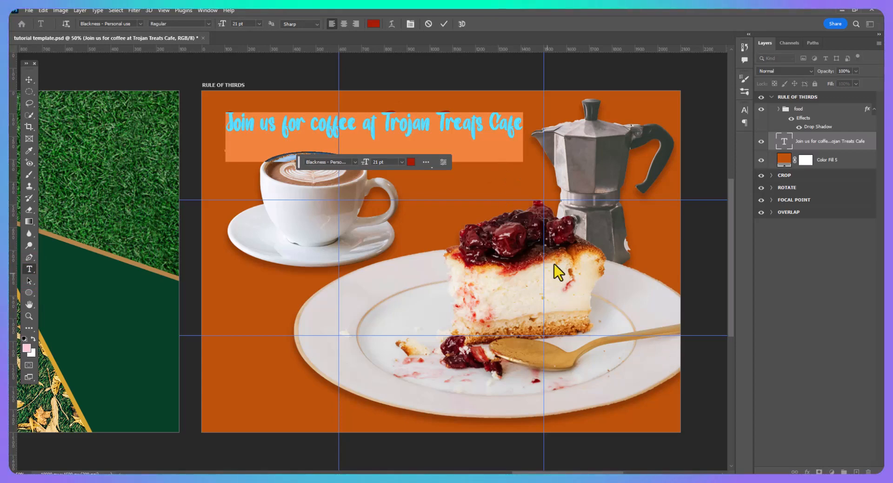
{"action": "left_click", "coordinate": [373, 23]}
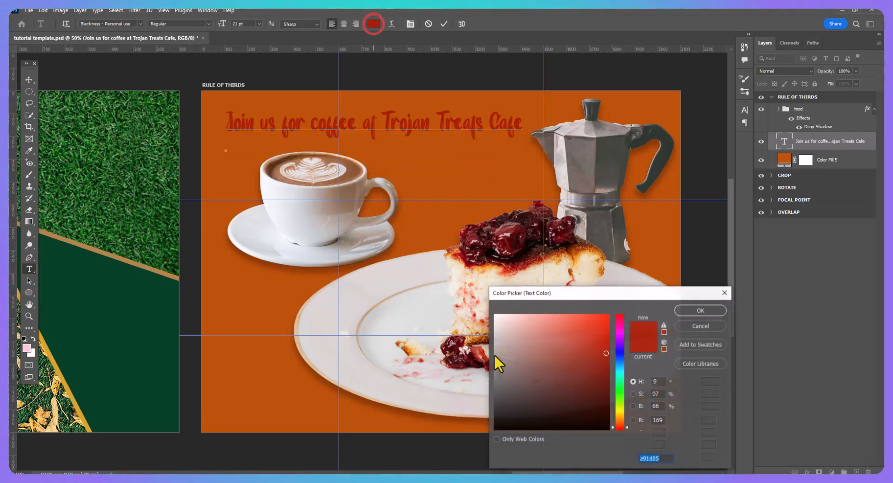
{"action": "left_click", "coordinate": [415, 349]}
{"action": "left_click", "coordinate": [442, 349]}
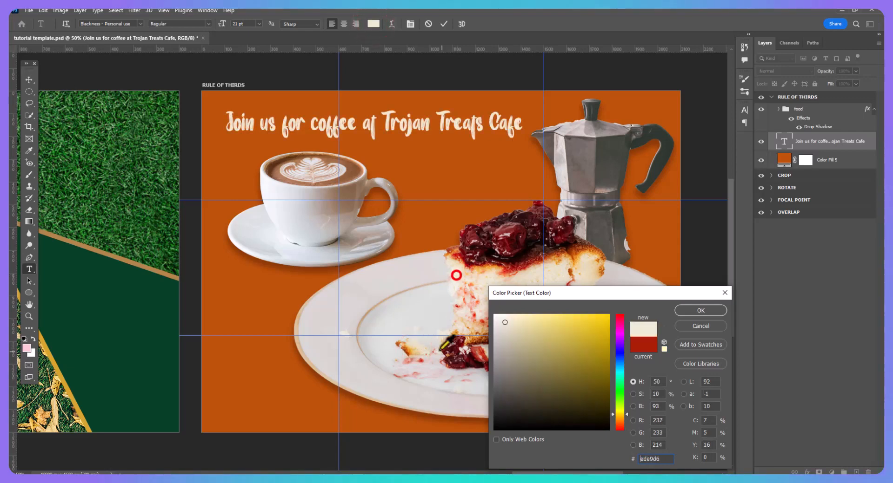
{"action": "left_click", "coordinate": [412, 351]}
{"action": "left_click", "coordinate": [688, 309]}
{"action": "left_click", "coordinate": [28, 78]}
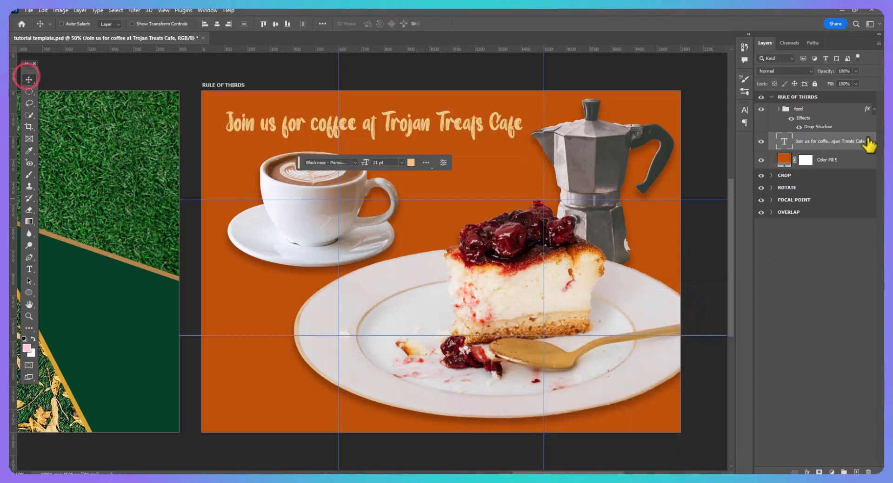
Step: Add a Multiply Drop Shadow to the heading text layer with 35% opacity, 11 px distance, 11% spread and 29 px size
{"action": "left_click", "coordinate": [830, 465]}
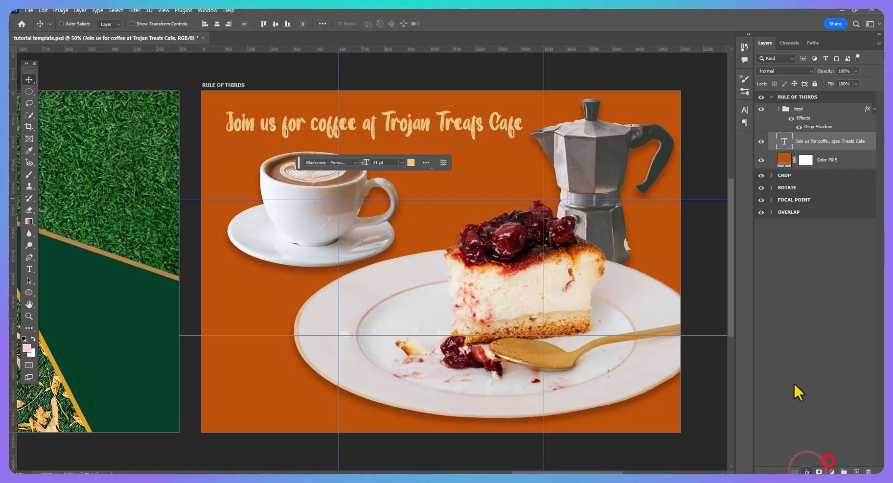
{"action": "left_click", "coordinate": [689, 245]}
{"action": "left_click", "coordinate": [846, 175]}
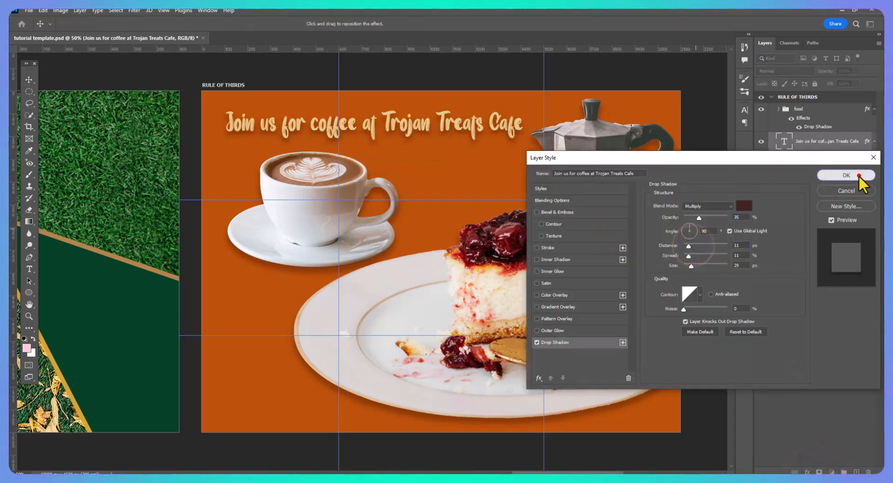
{"action": "left_click", "coordinate": [829, 377]}
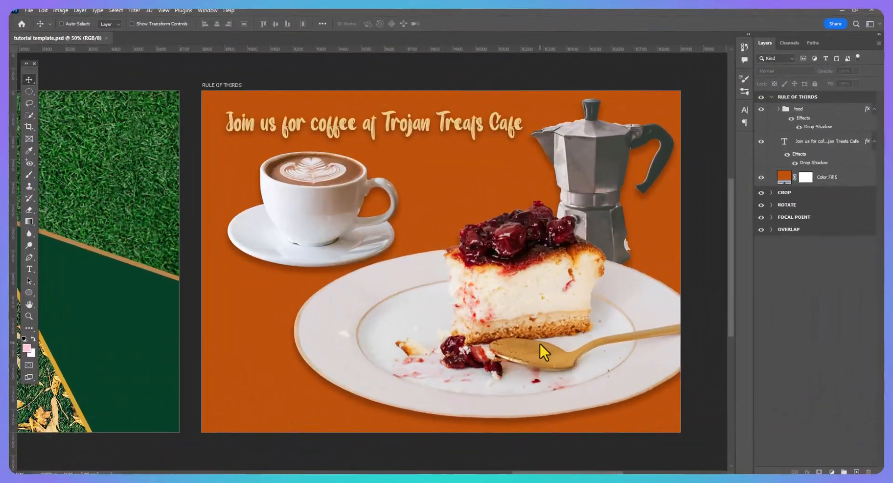
Step: Review the finished OVERLAP, FOCAL POINT, ROTATE, CROP and RULE OF THIRDS artboards one after another
{"action": "left_click", "coordinate": [28, 314]}
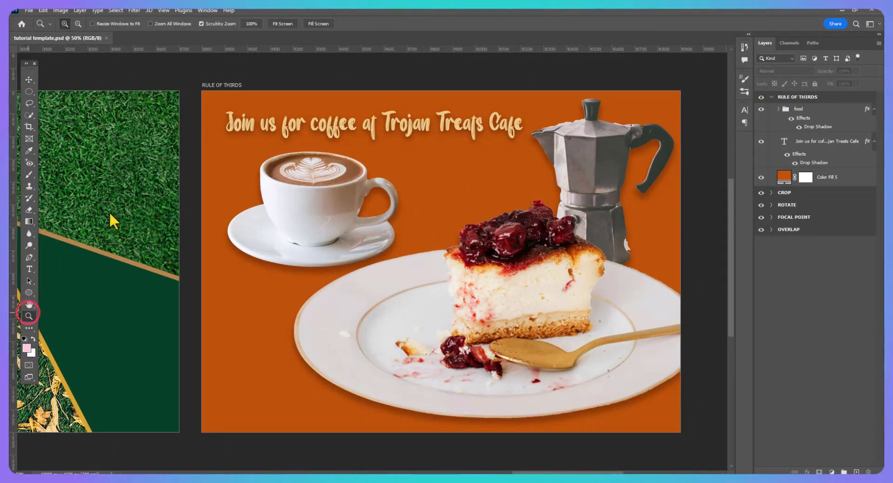
{"action": "left_click", "coordinate": [284, 23]}
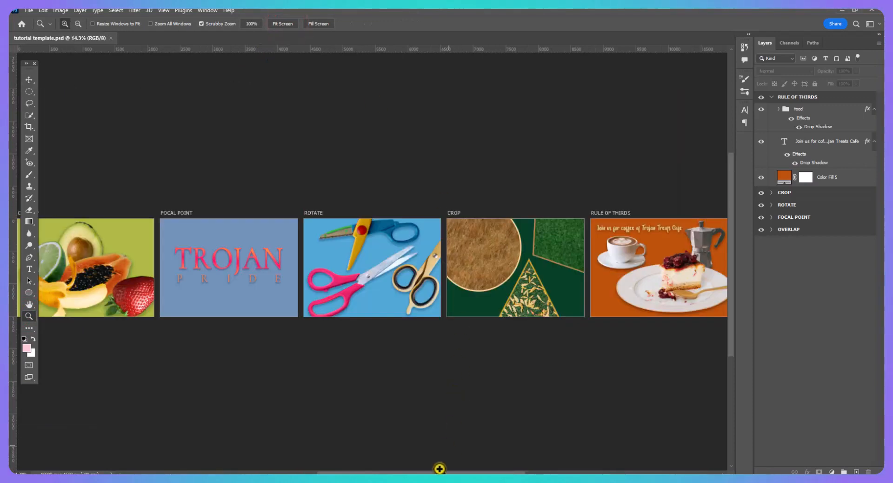
{"action": "scroll", "coordinate": [434, 472], "scroll_direction": "left", "scroll_amount": 3}
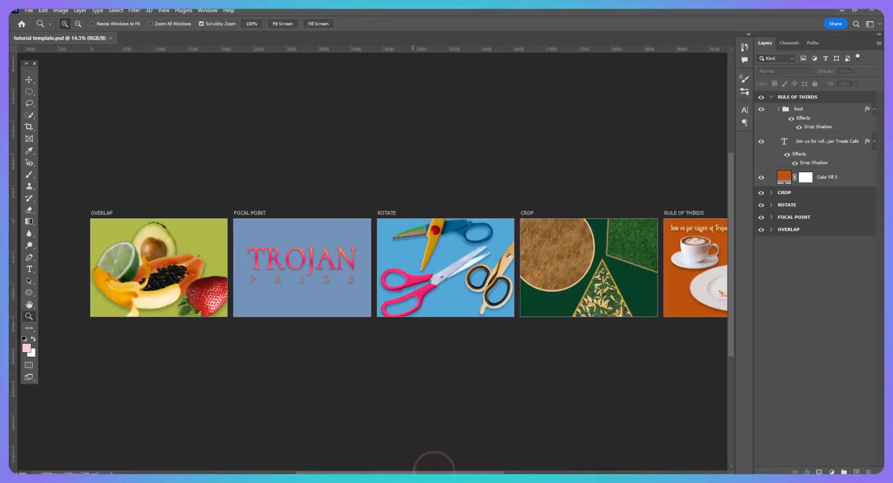
{"action": "left_click", "coordinate": [156, 261]}
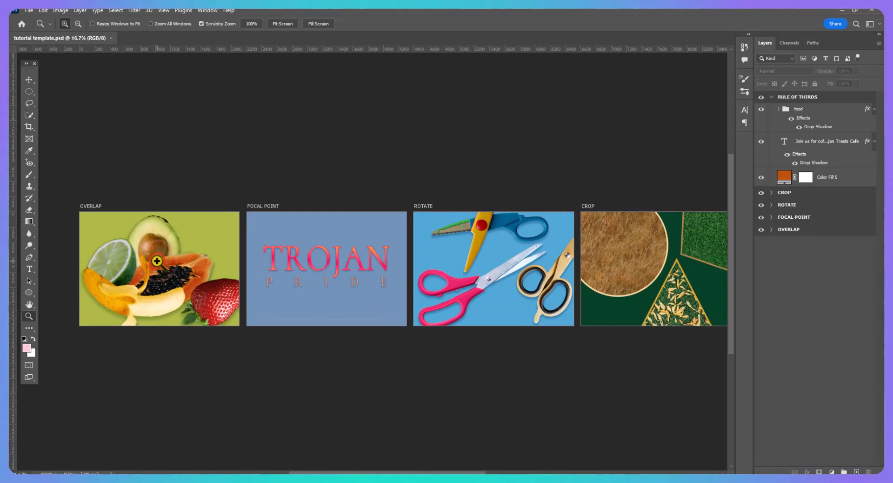
{"action": "left_click", "coordinate": [156, 261]}
{"action": "left_click", "coordinate": [29, 304]}
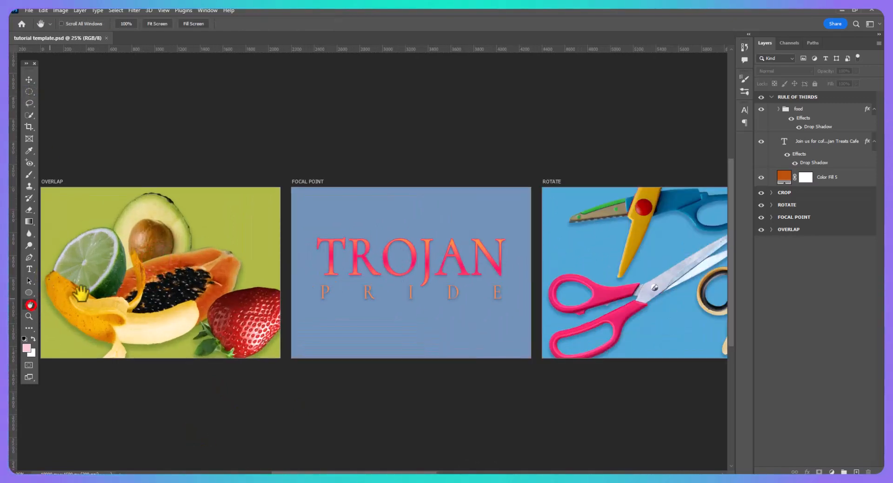
{"action": "left_click_drag", "start_coordinate": [92, 293], "coordinate": [140, 293]}
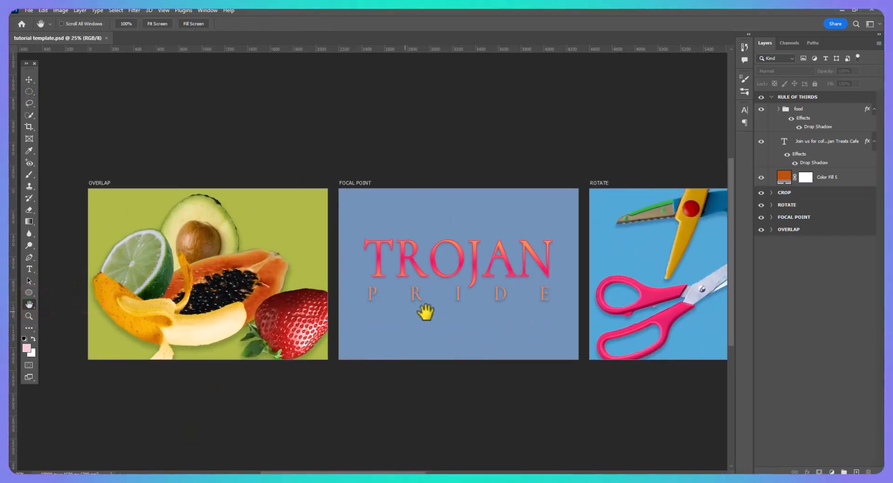
{"action": "mouse_move", "coordinate": [418, 319]}
{"action": "left_mouse_down"}
{"action": "mouse_move", "coordinate": [189, 316]}
{"action": "mouse_move", "coordinate": [145, 325]}
{"action": "left_mouse_up"}
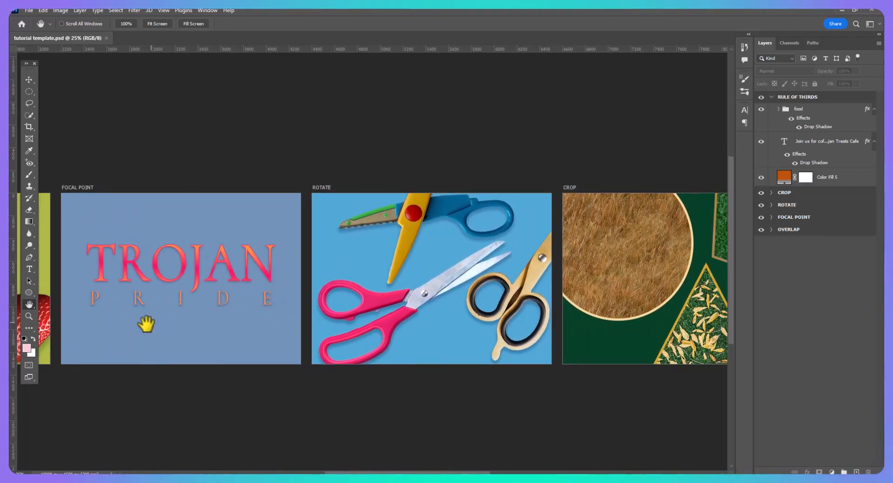
{"action": "mouse_move", "coordinate": [432, 320]}
{"action": "left_mouse_down"}
{"action": "mouse_move", "coordinate": [247, 315]}
{"action": "mouse_move", "coordinate": [186, 303]}
{"action": "left_mouse_up"}
{"action": "left_click_drag", "start_coordinate": [575, 305], "coordinate": [440, 311]}
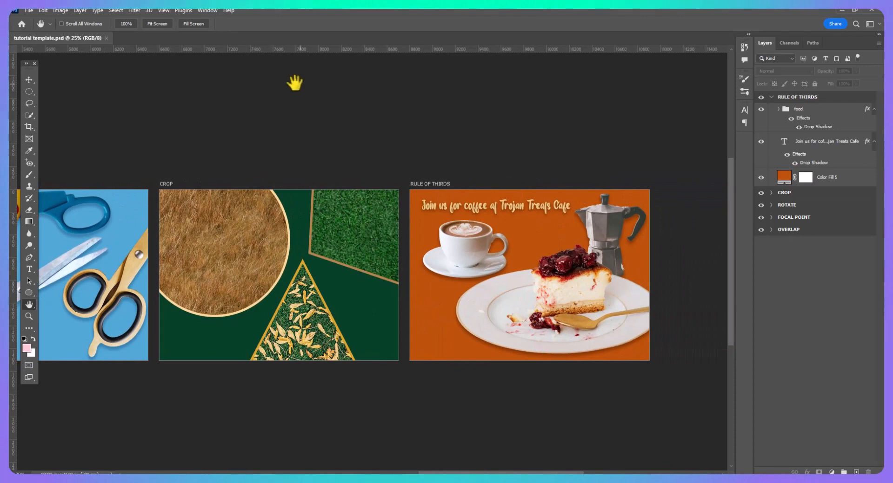
{"action": "left_click", "coordinate": [158, 24]}
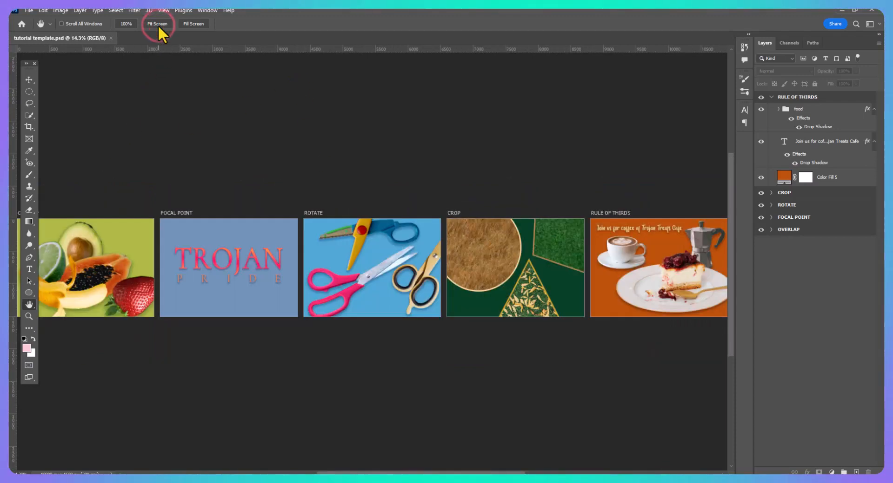
Step: Export all artboards as a multi-page PDF to the Desktop, using the file name prefix "FINISHED COMPOSITION TEMPLATE PDF"
{"action": "left_click", "coordinate": [29, 9]}
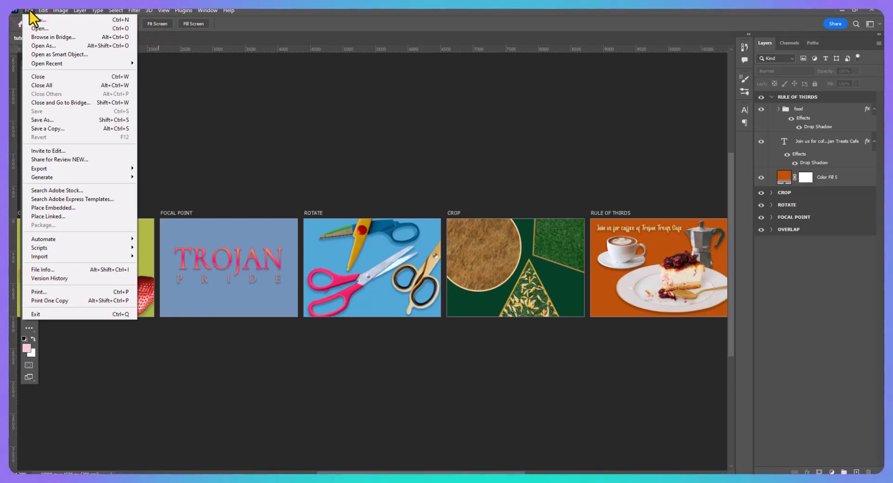
{"action": "mouse_move", "coordinate": [46, 171]}
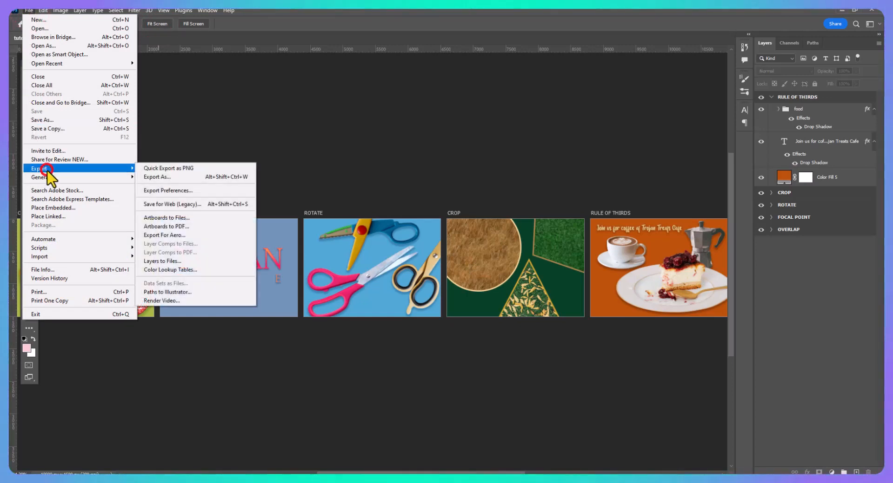
{"action": "left_click", "coordinate": [203, 225]}
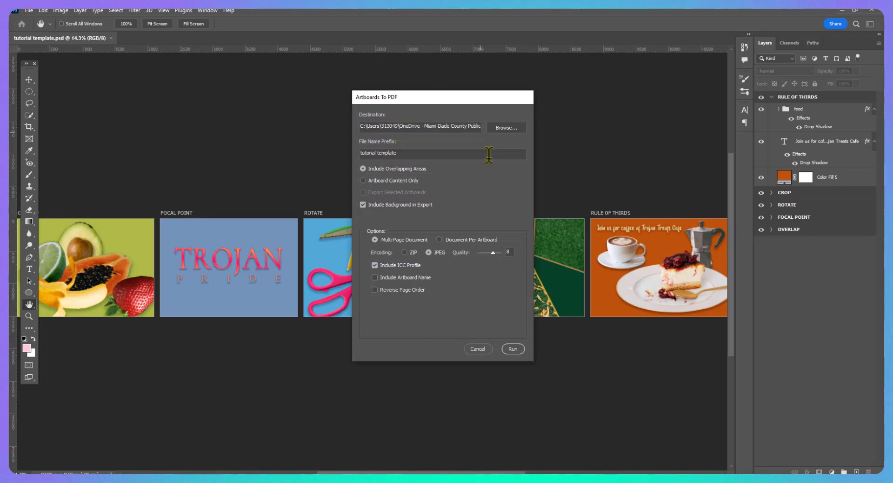
{"action": "left_click", "coordinate": [511, 126]}
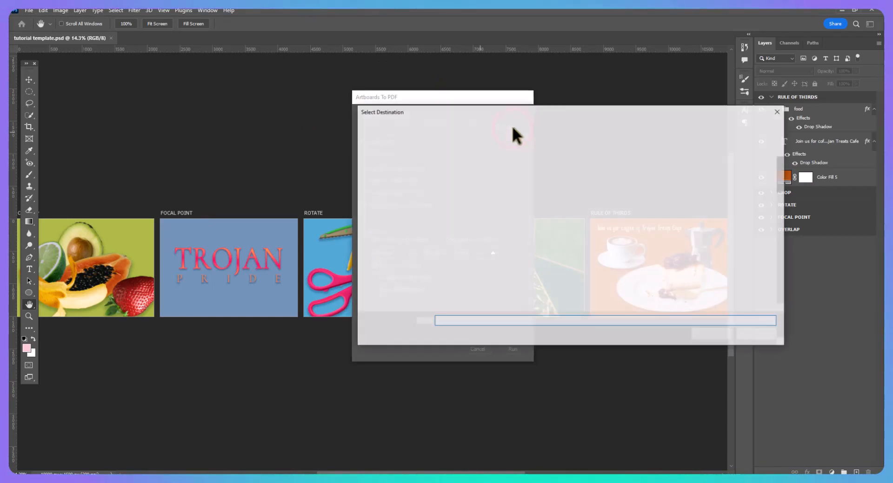
{"action": "left_click", "coordinate": [399, 227]}
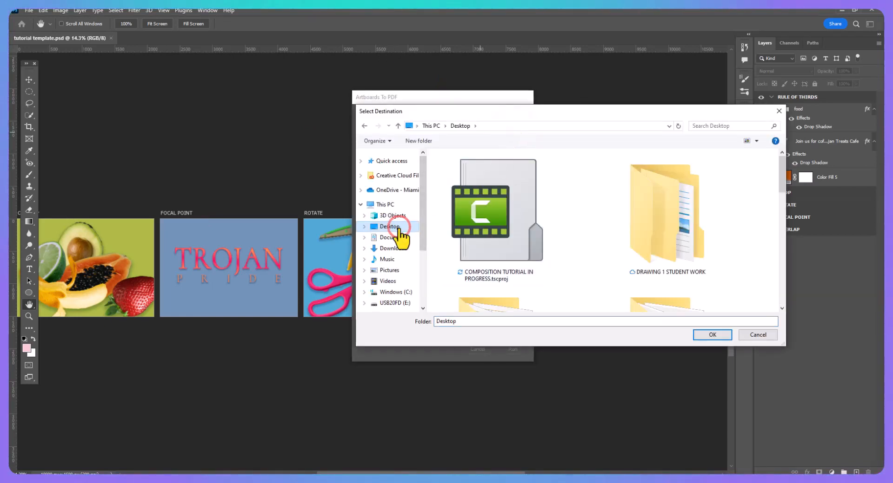
{"action": "left_click", "coordinate": [720, 333]}
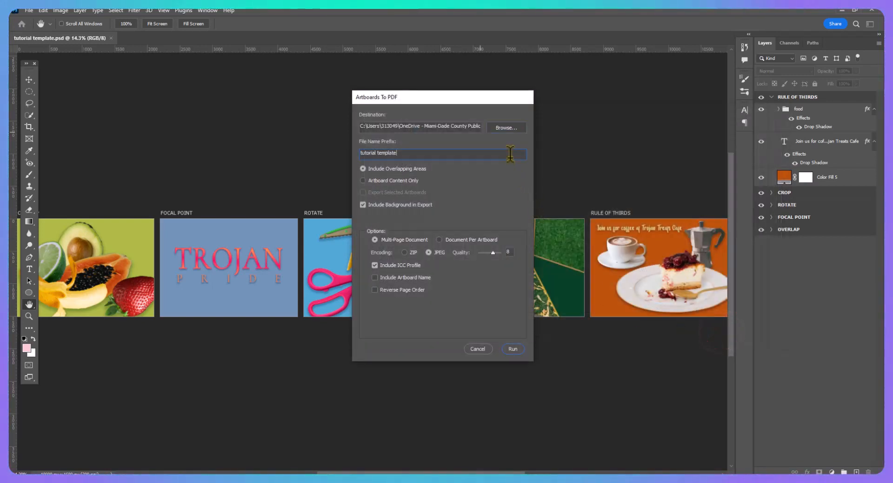
{"action": "key", "text": "ctrl+a"}
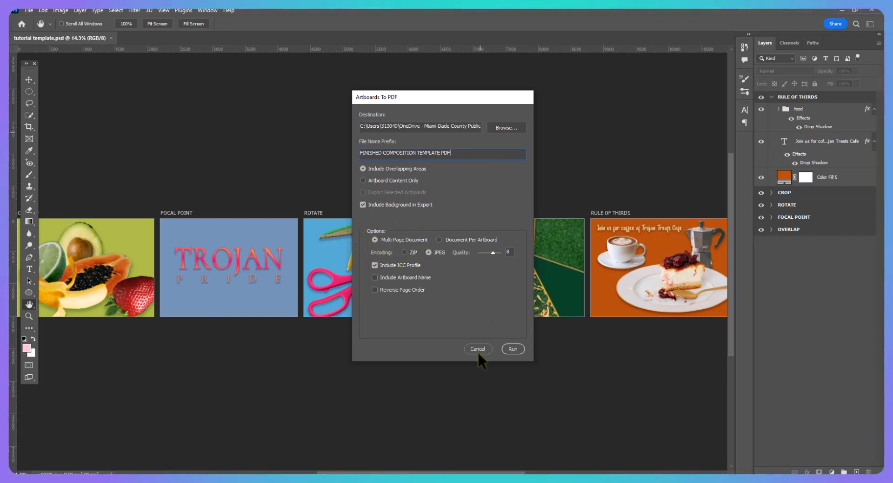
{"action": "left_click", "coordinate": [515, 350]}
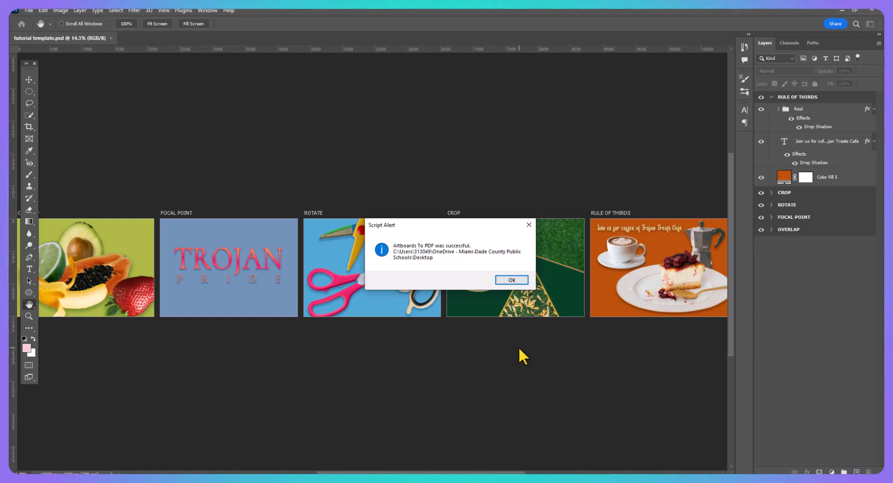
{"action": "left_click", "coordinate": [518, 280]}
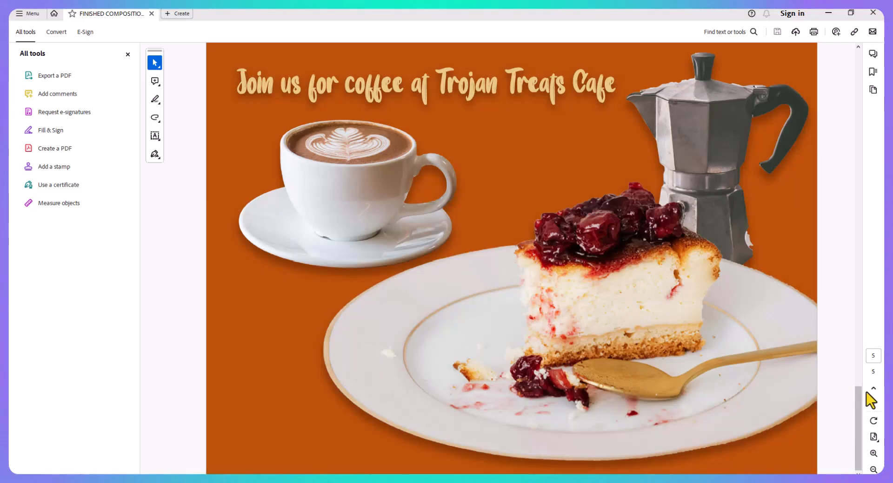
Step: Check the exported PDF in Adobe Acrobat by paging back from page 5 to page 1
{"action": "left_click", "coordinate": [873, 390]}
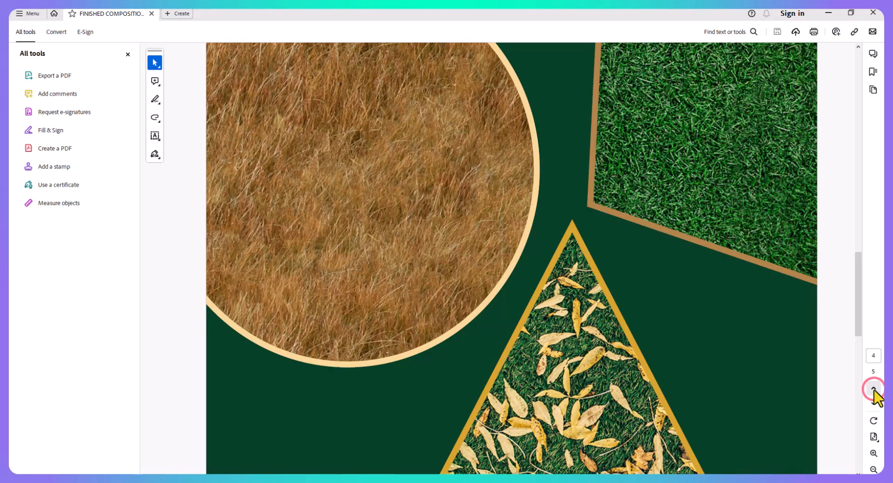
{"action": "left_click", "coordinate": [873, 389]}
{"action": "left_click", "coordinate": [873, 390]}
{"action": "left_click", "coordinate": [873, 389]}
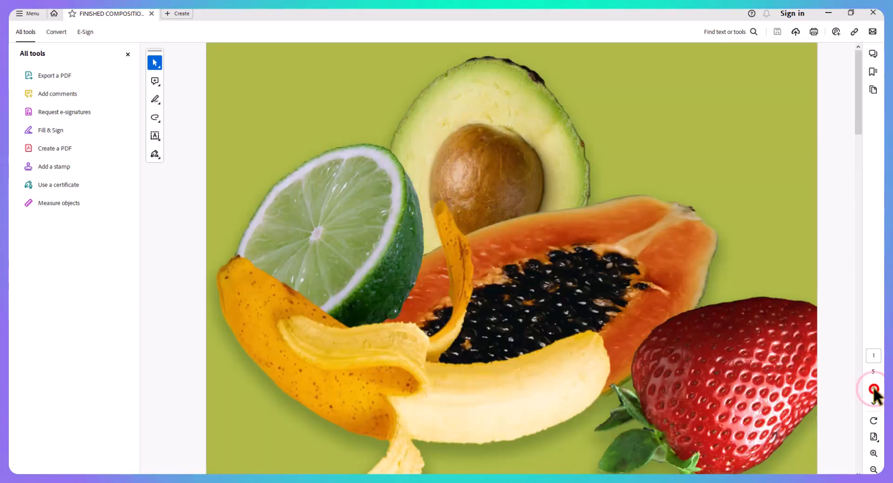